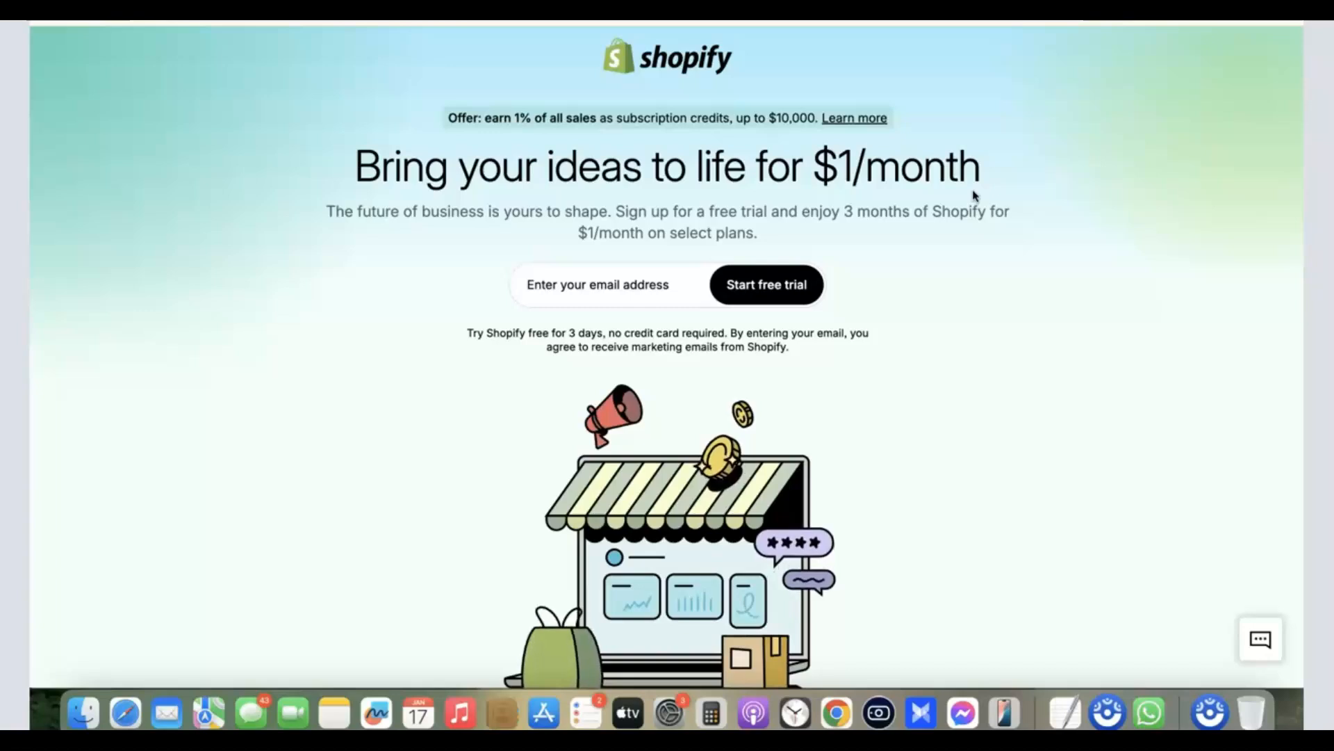
Step: Start a Shopify free trial with the saved account email
click(654, 285)
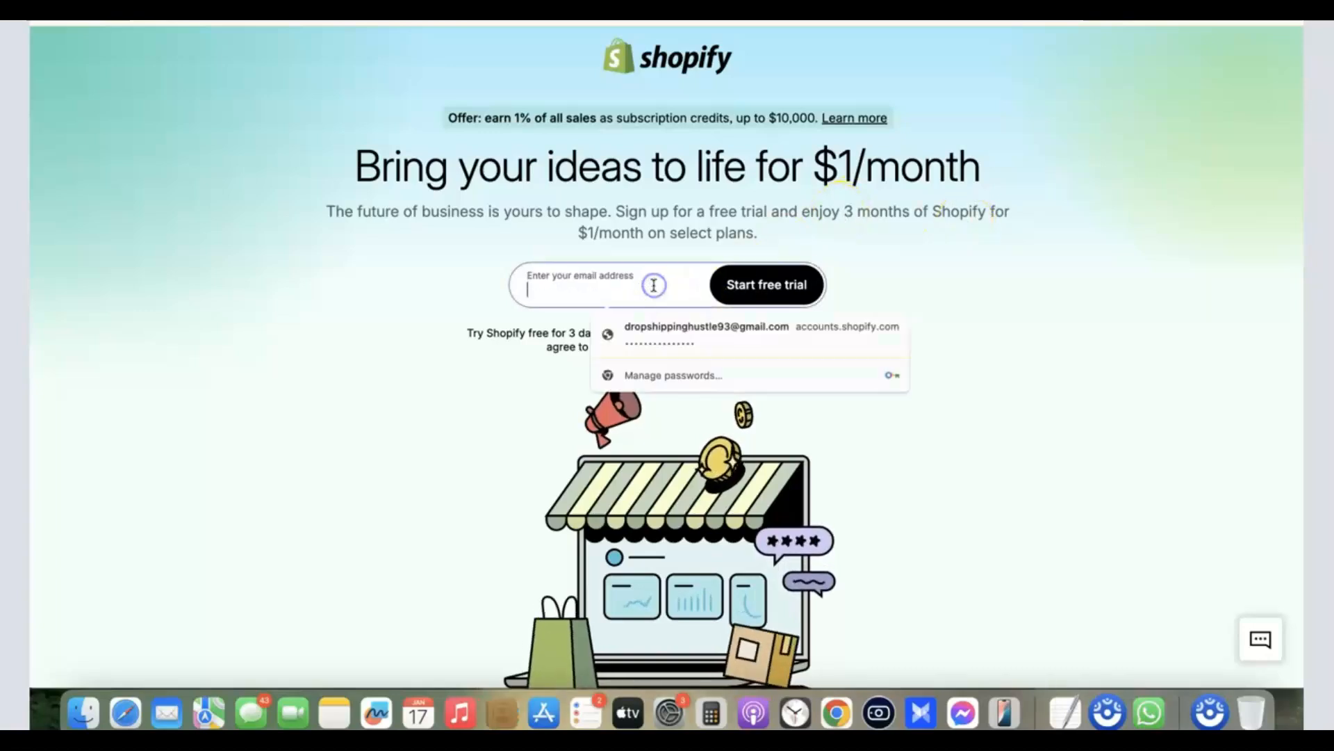
key(super+v)
click(926, 288)
click(728, 304)
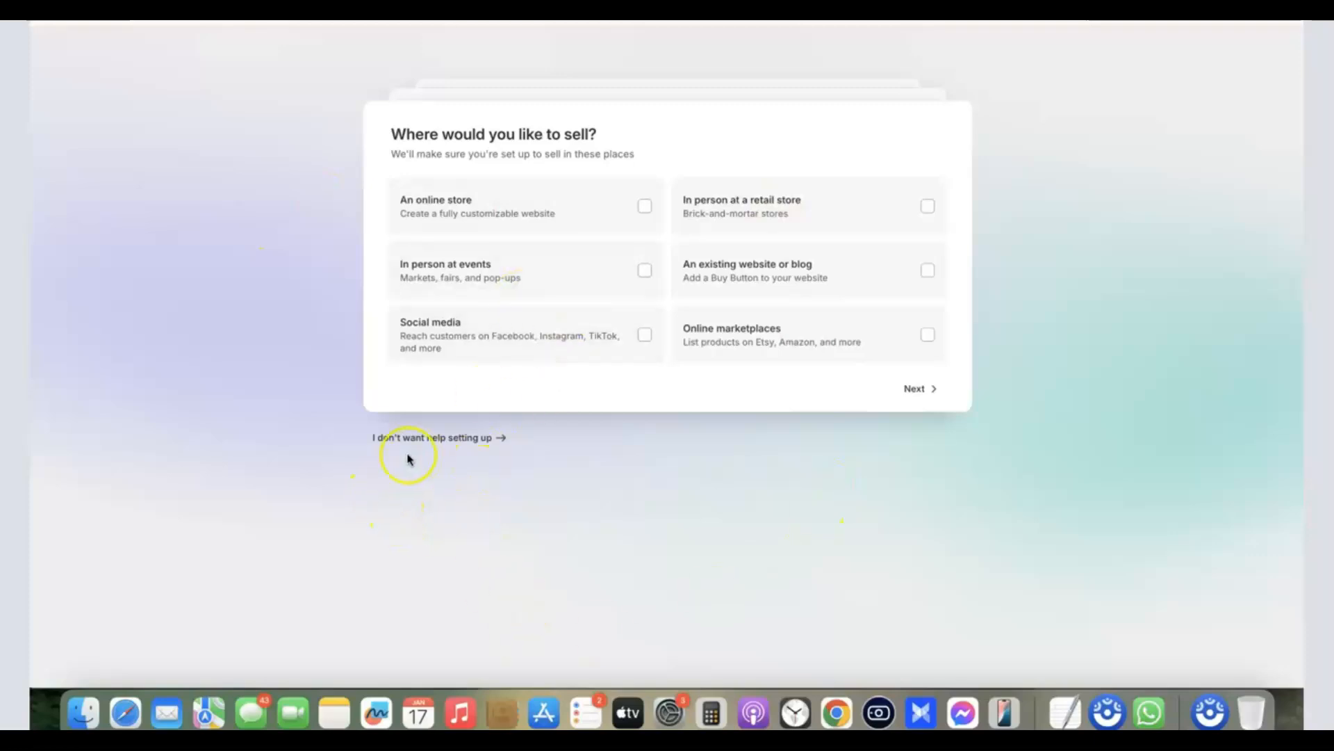
Step: Choose 'I don't want help setting up' to bypass the sell-places questions
click(446, 437)
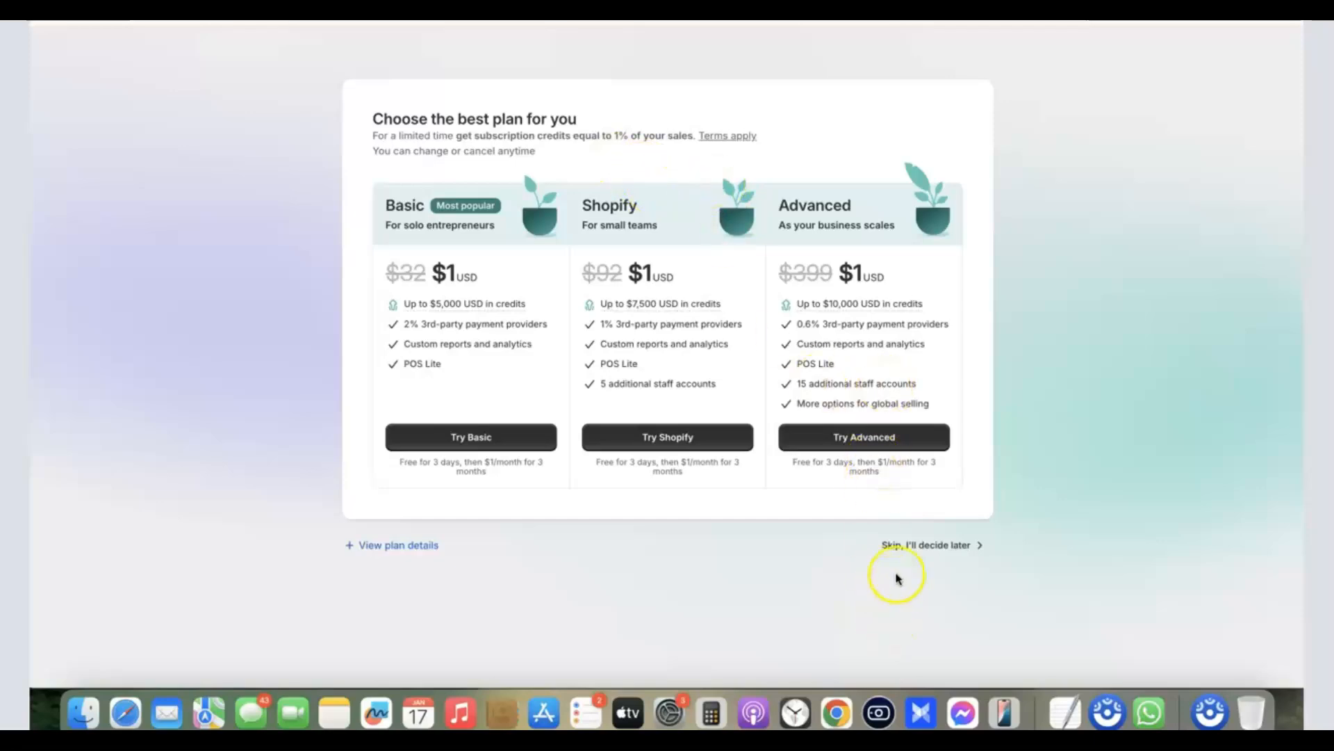
Step: Choose 'Skip, I'll decide later' instead of picking a Basic, Shopify or Advanced plan
click(916, 545)
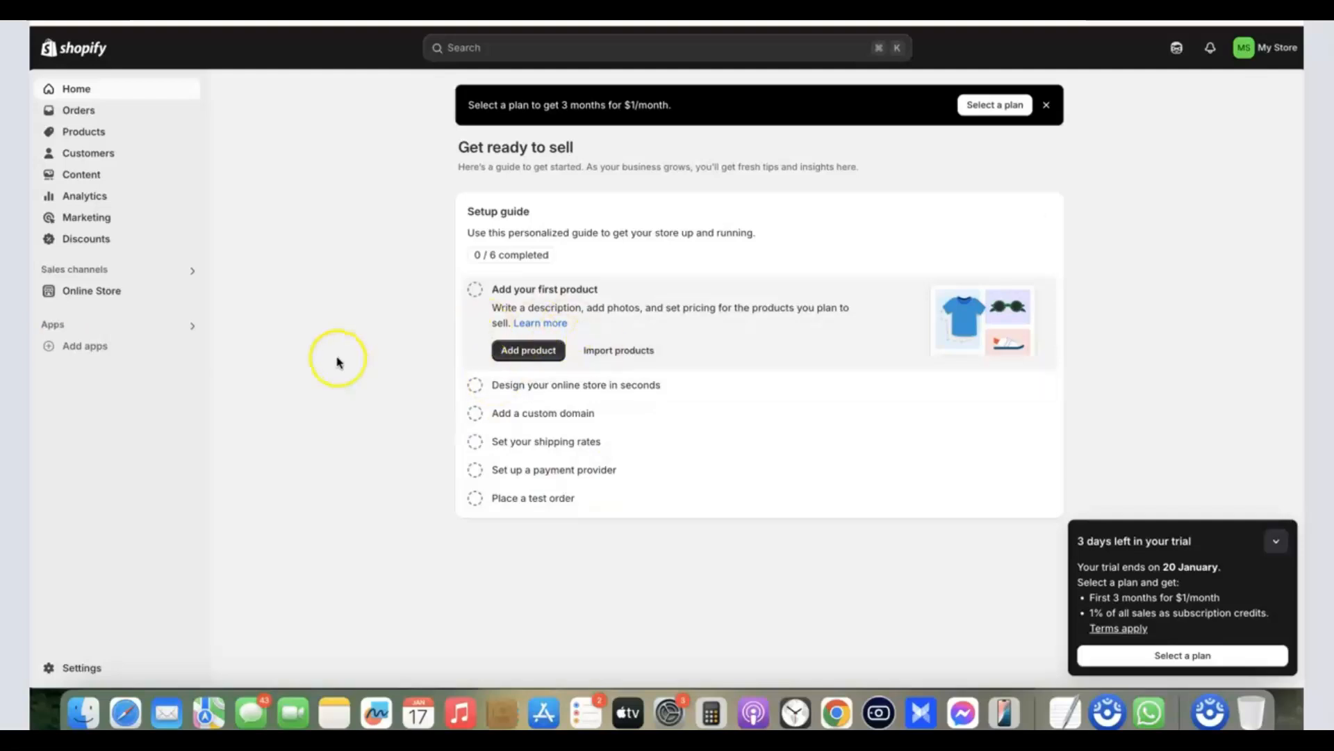
Step: Go to Online Store from the admin sidebar to reach the Themes page with Dawn current
click(95, 116)
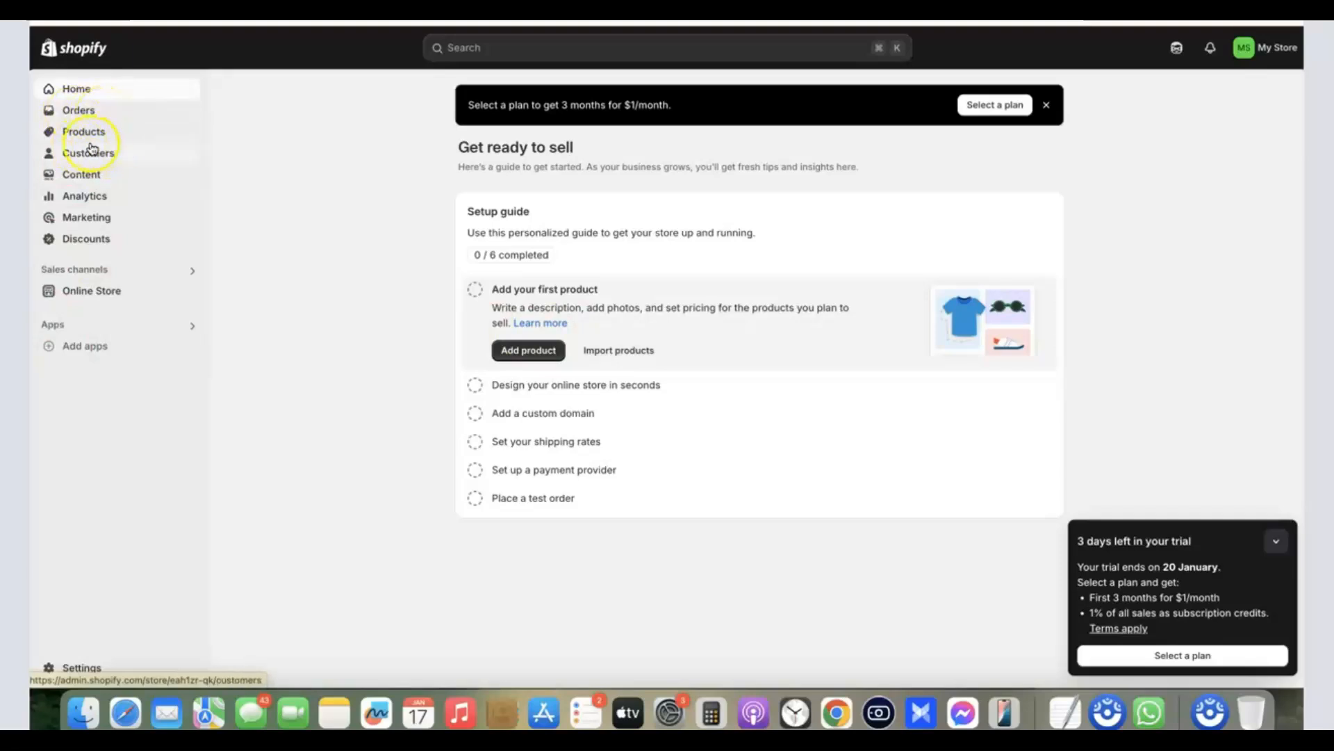
click(86, 138)
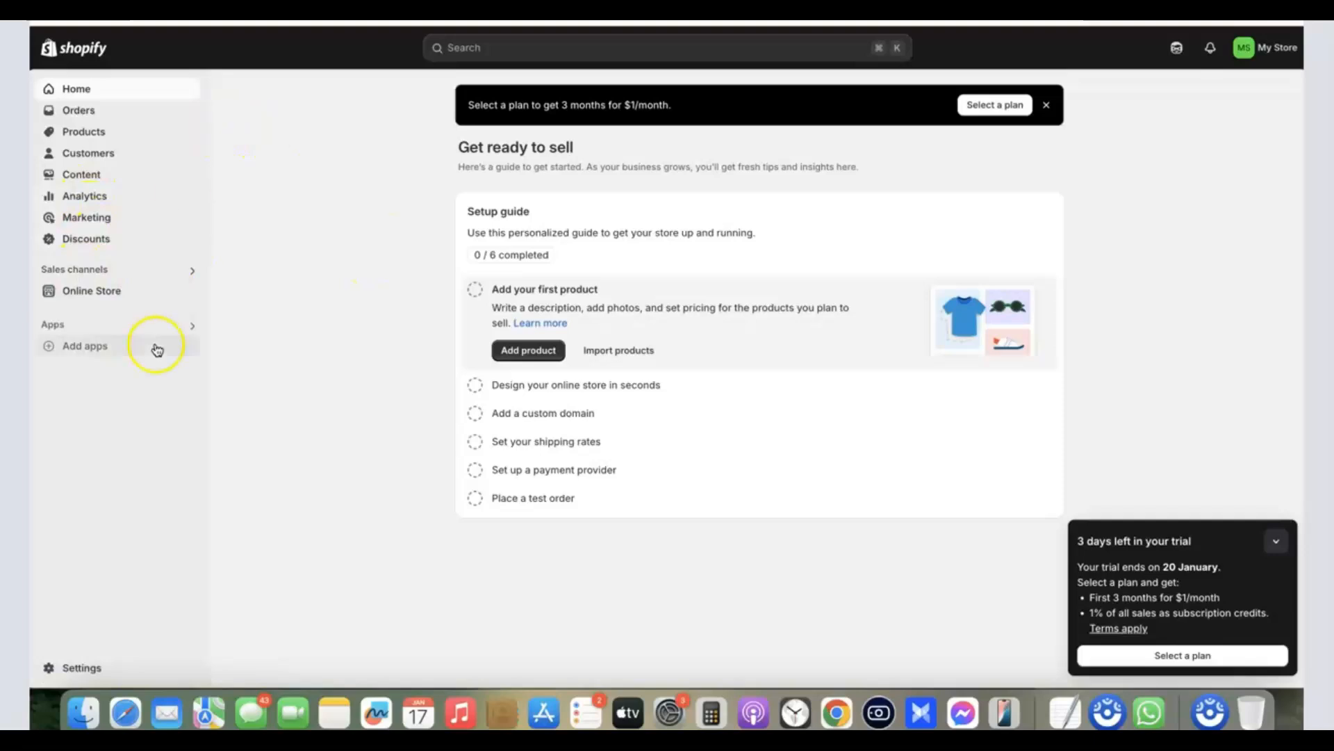
click(98, 298)
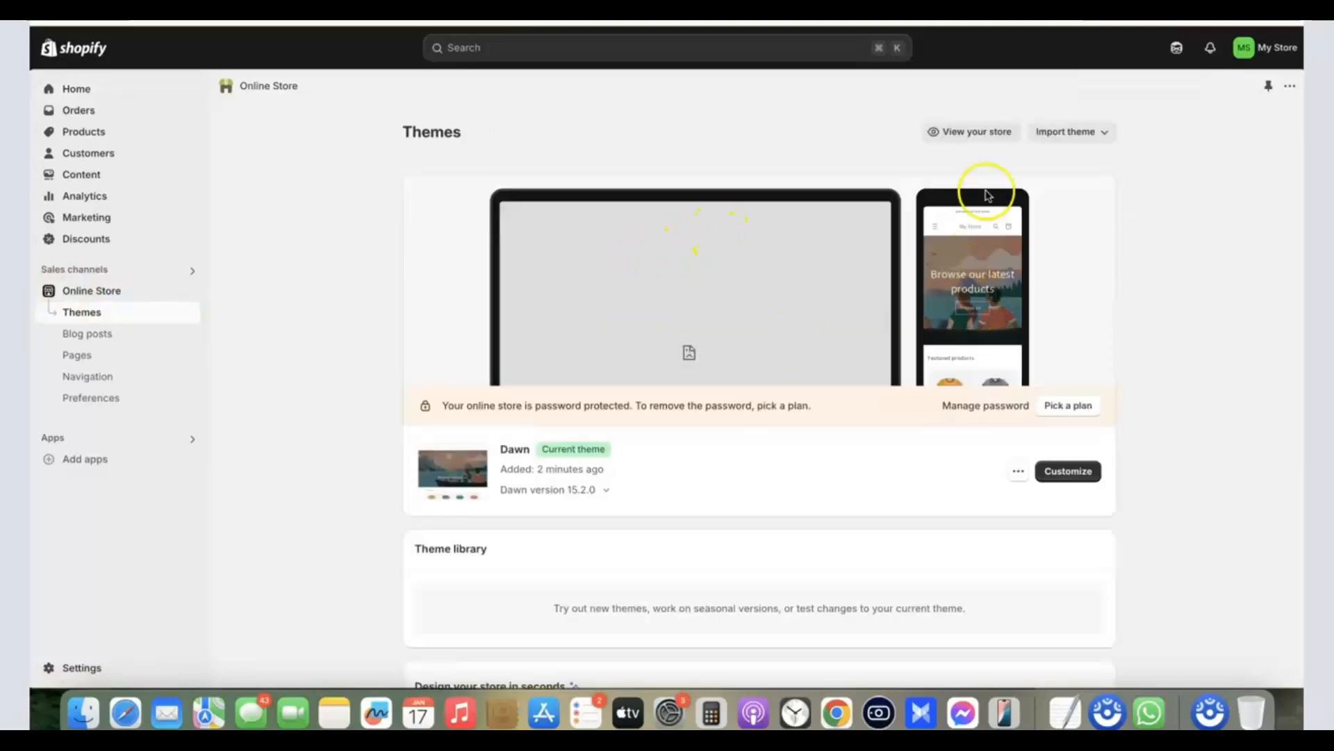
right_click(975, 131)
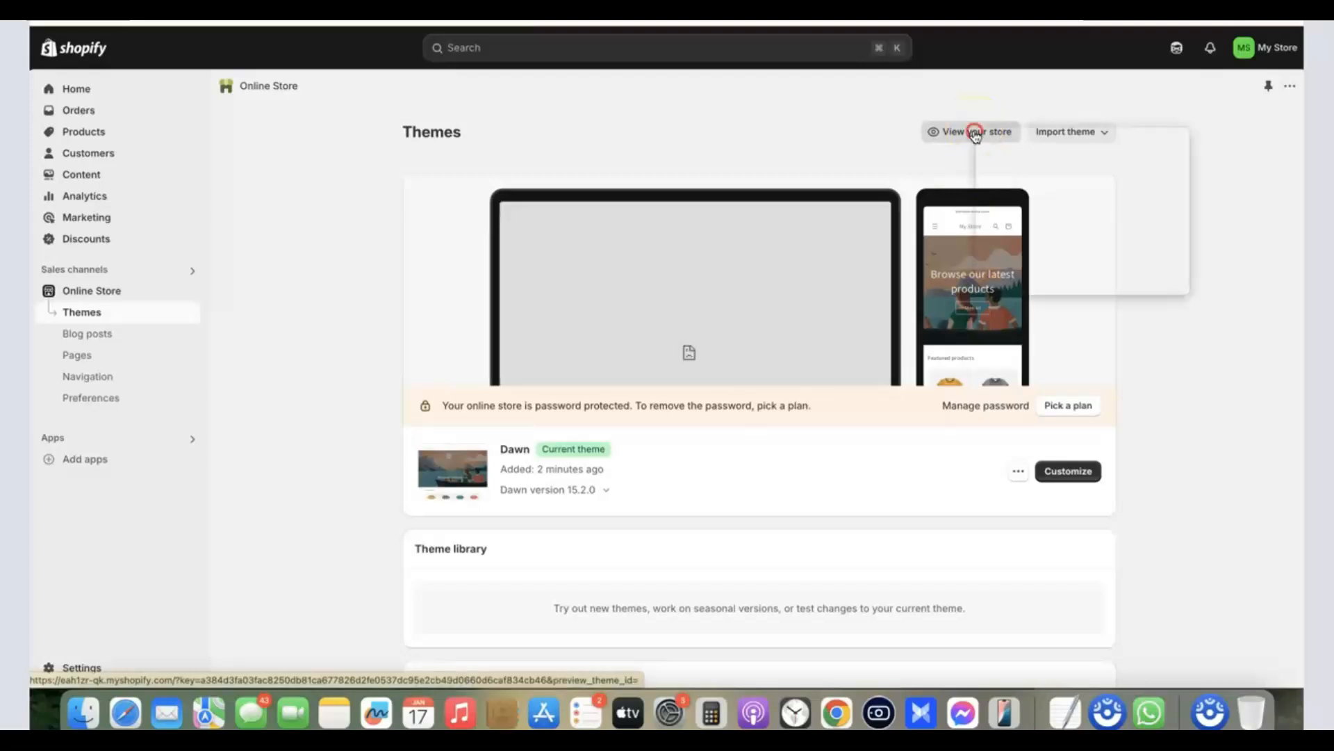
click(864, 117)
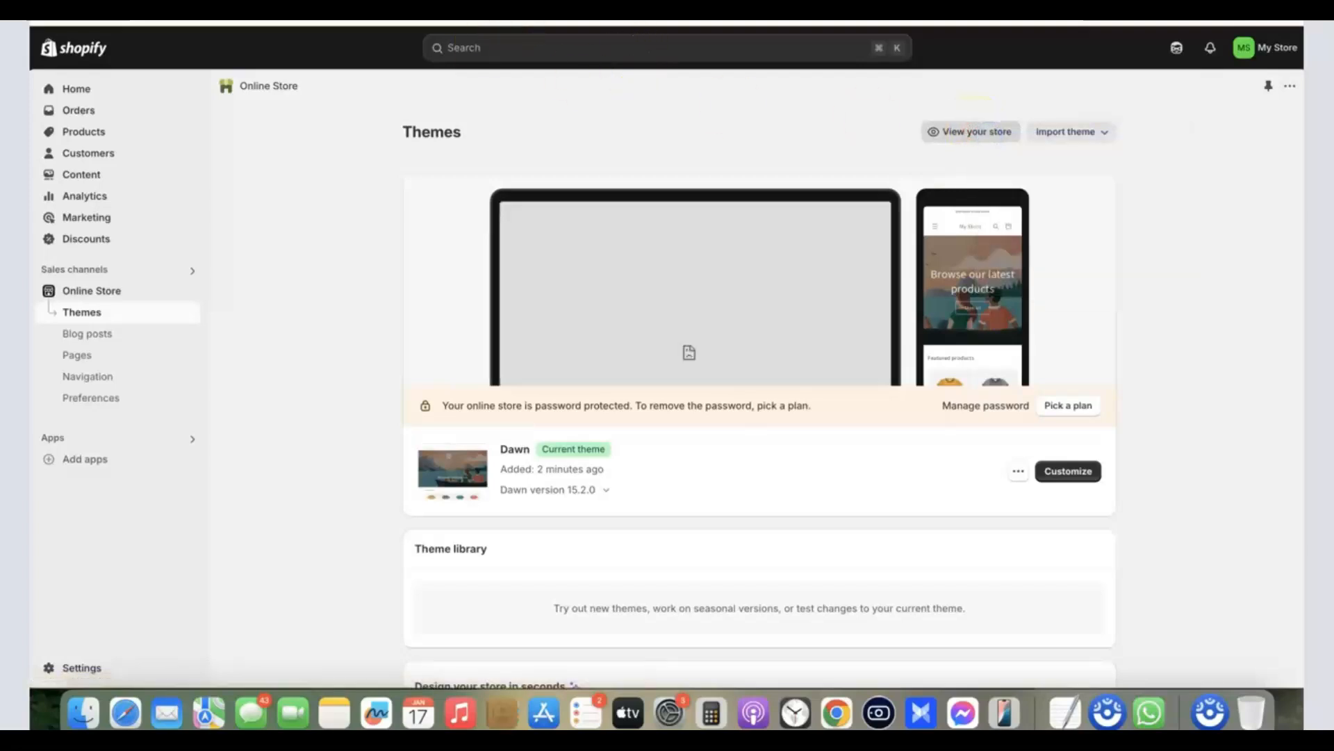
key(ctrl+Tab)
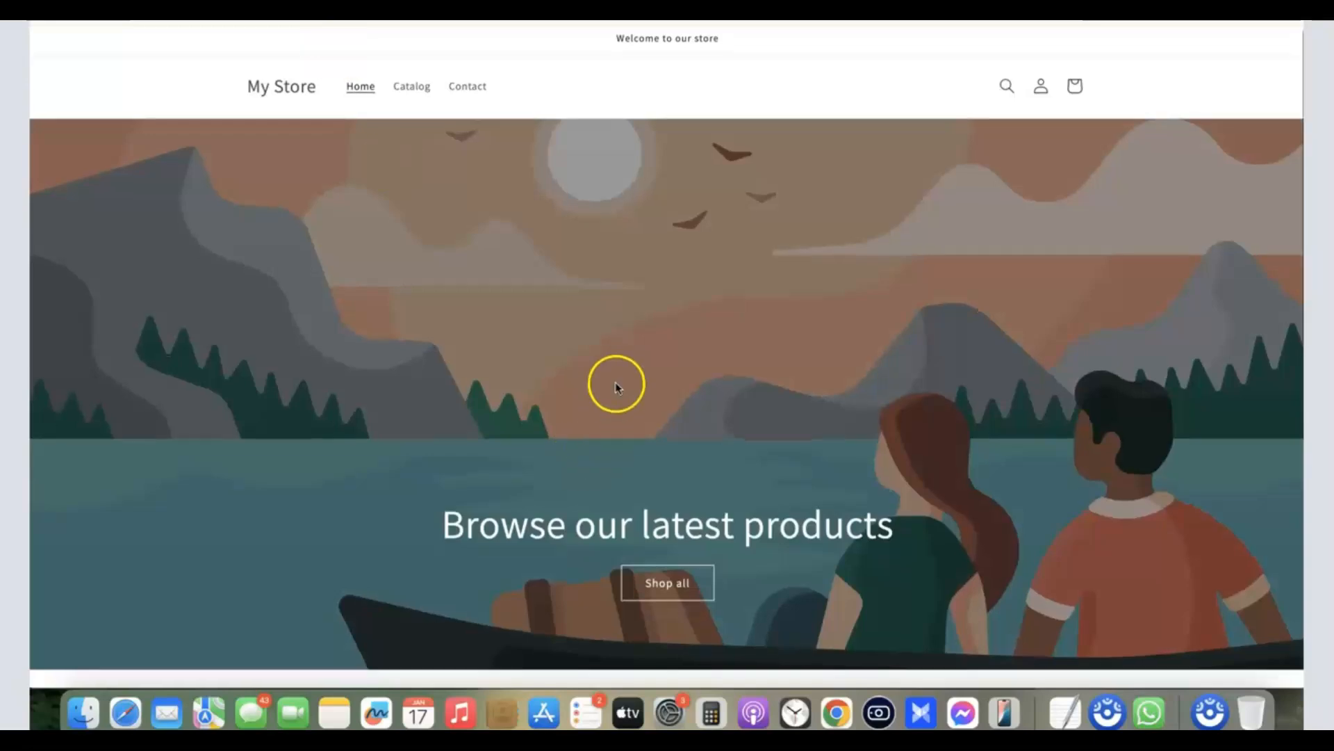
scroll(613, 382, down, 10)
scroll(659, 460, up, 10)
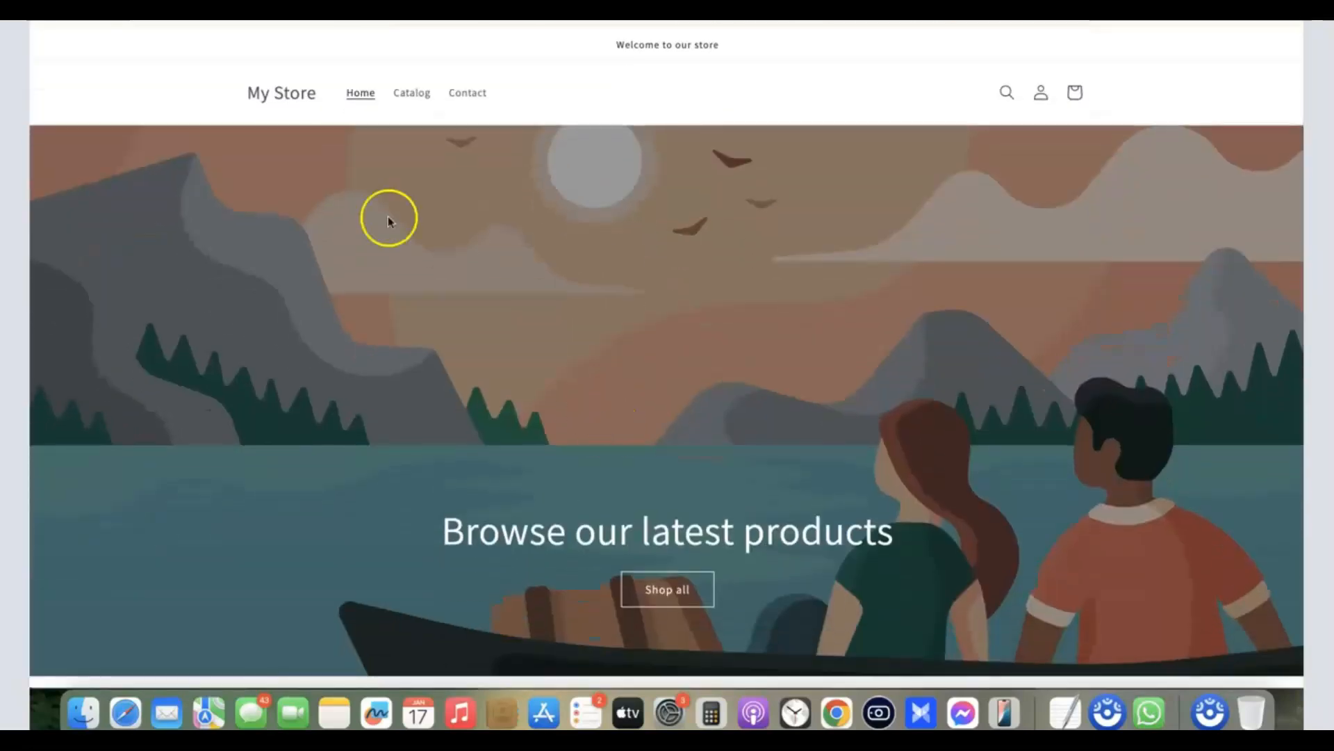
key(ctrl+shift+Tab)
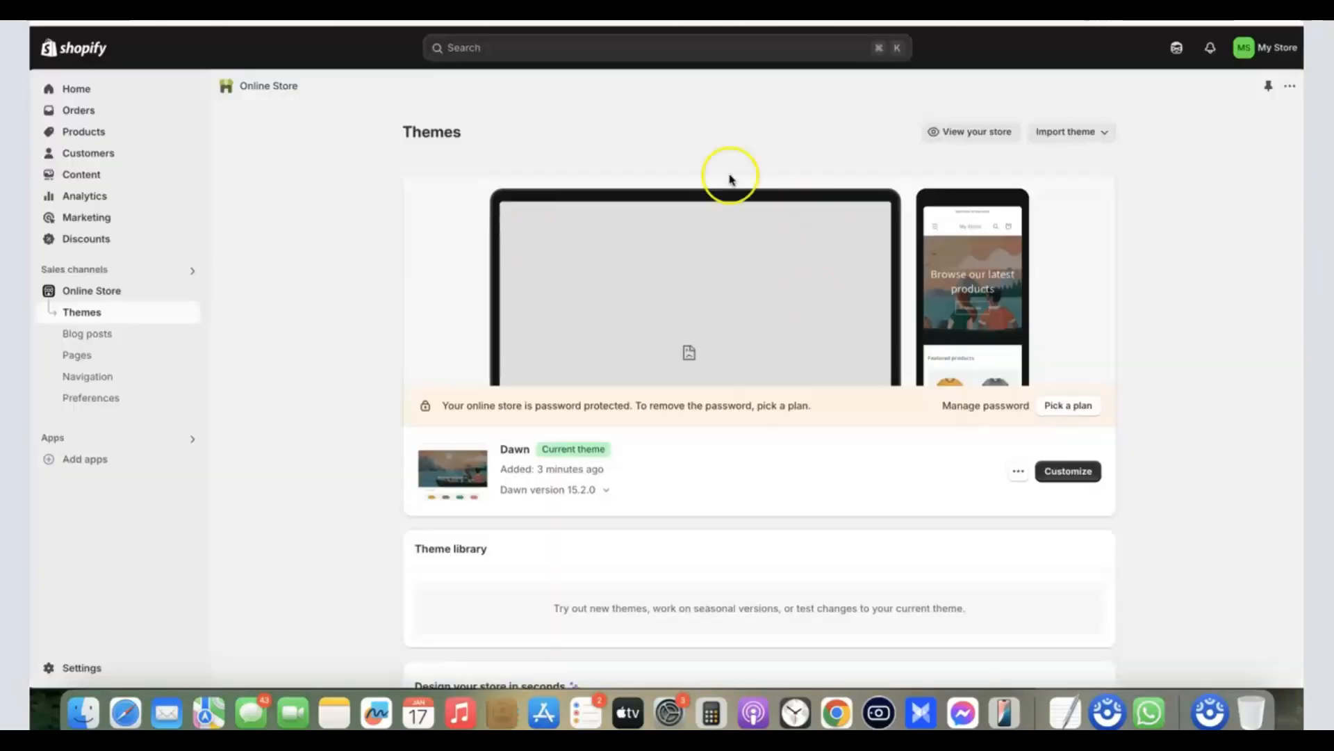
scroll(361, 242, down, 1)
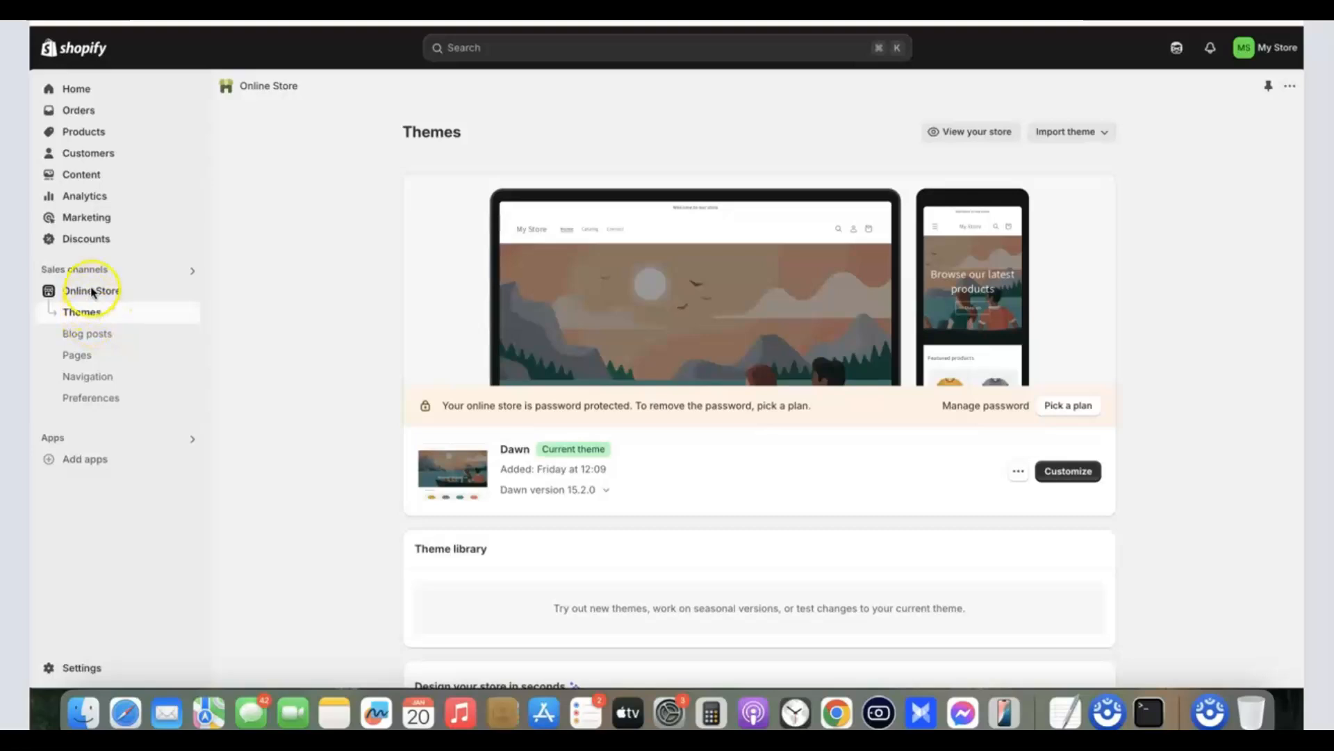
Step: Find the Sense card under Popular free themes and open its skincare demo preview
scroll(90, 323, up, 5)
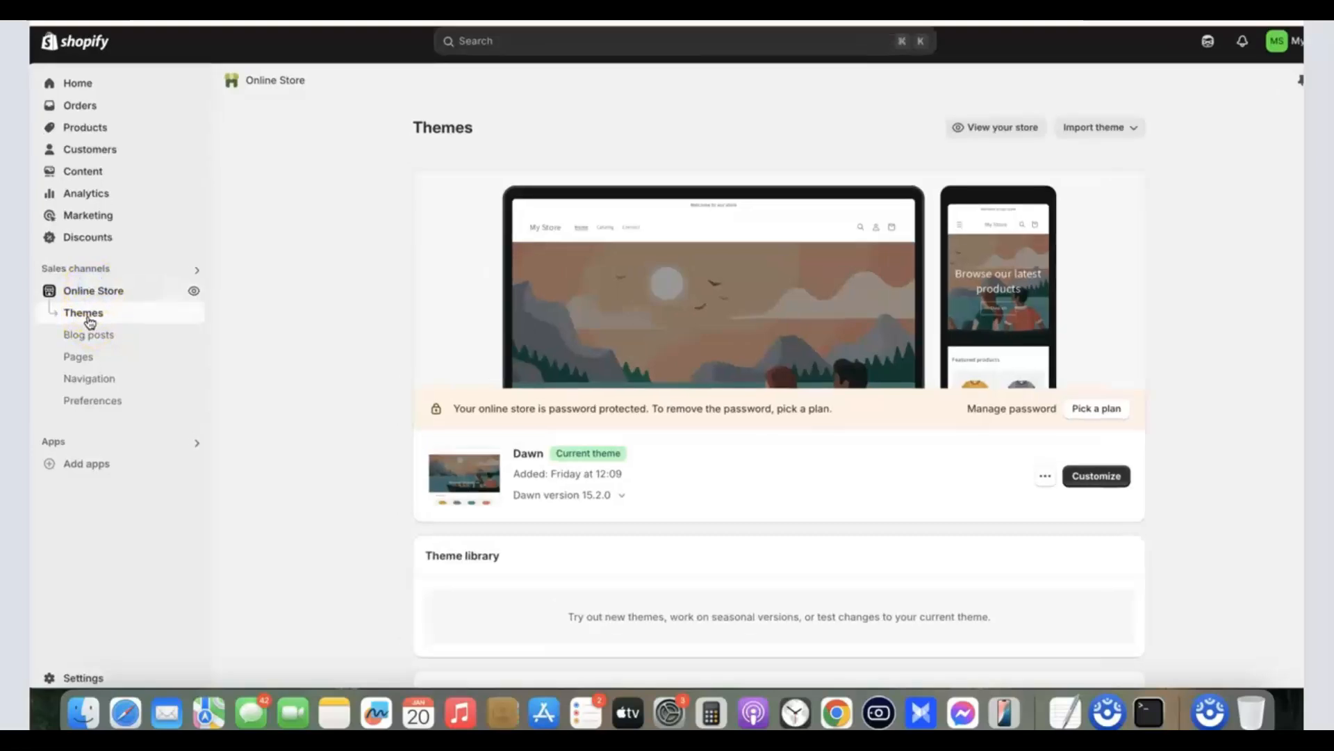
scroll(167, 351, down, 4)
scroll(167, 352, down, 3)
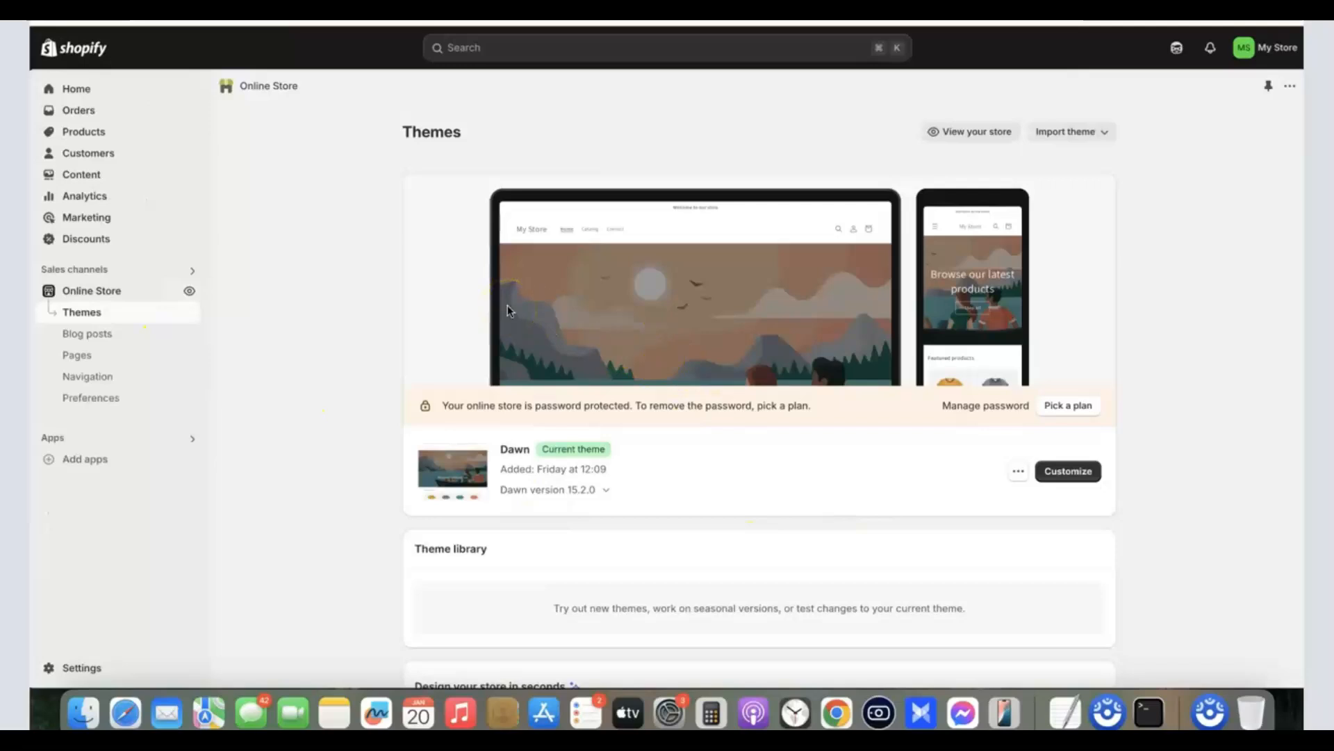
scroll(508, 309, down, 8)
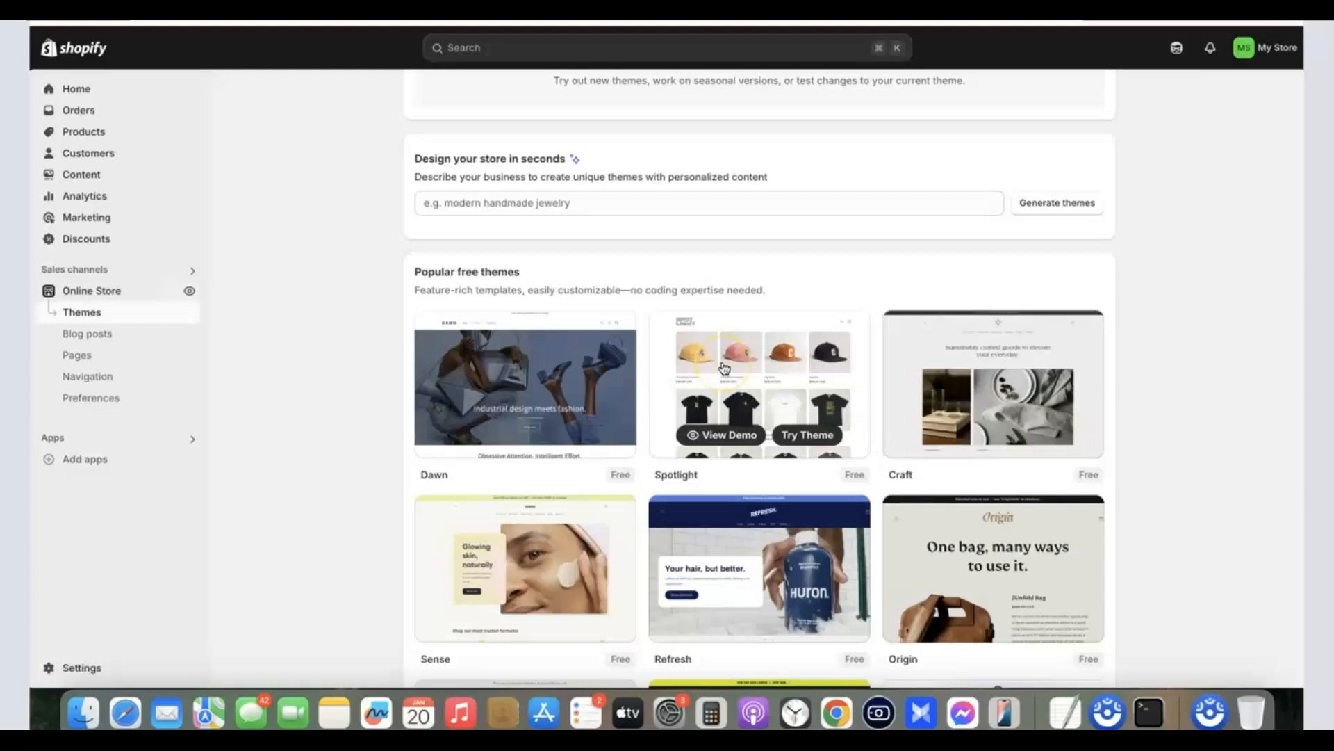
scroll(724, 369, down, 5)
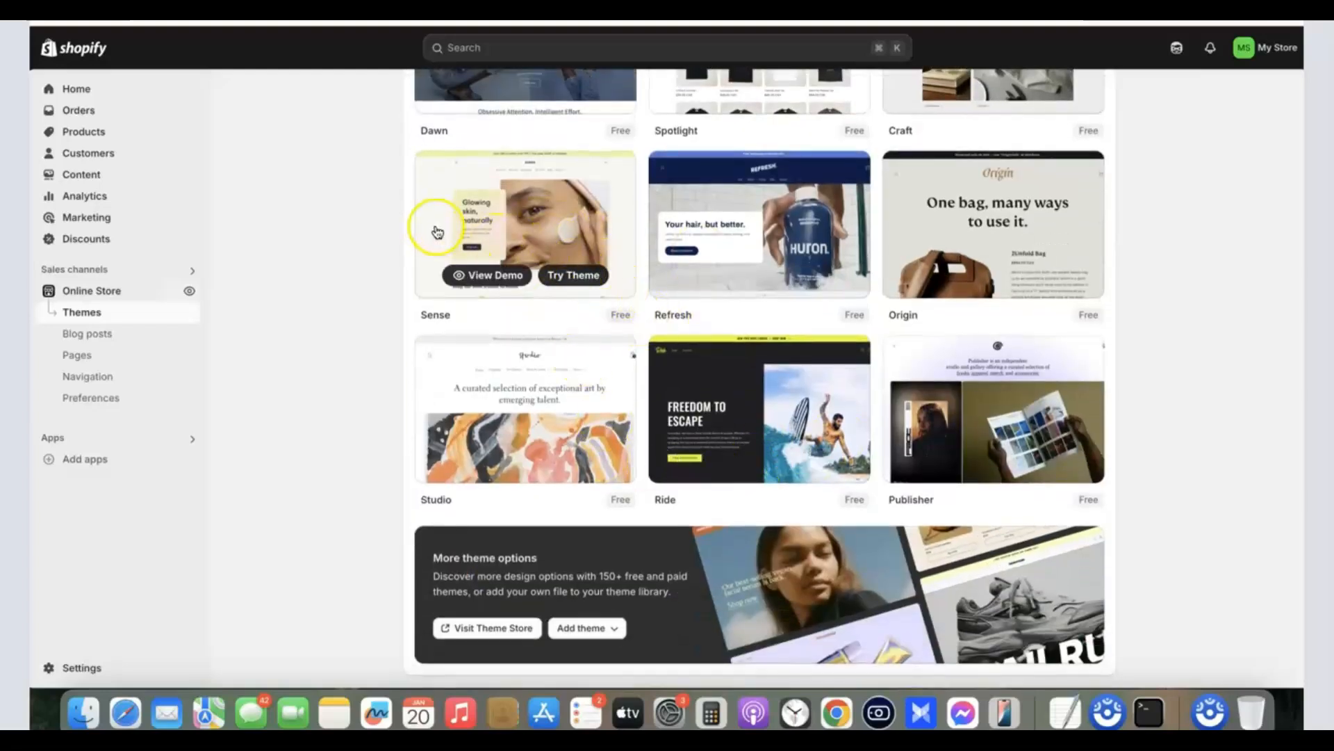
scroll(551, 372, up, 5)
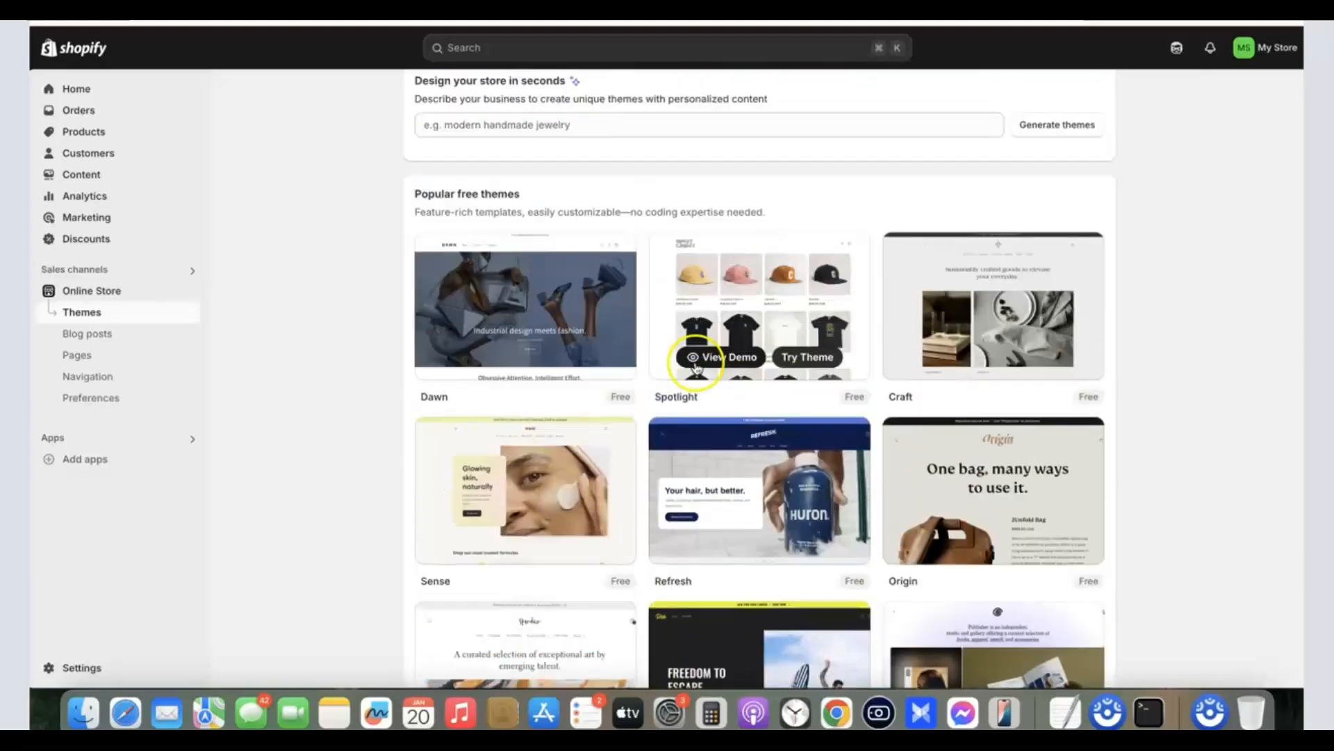
scroll(662, 298, up, 1)
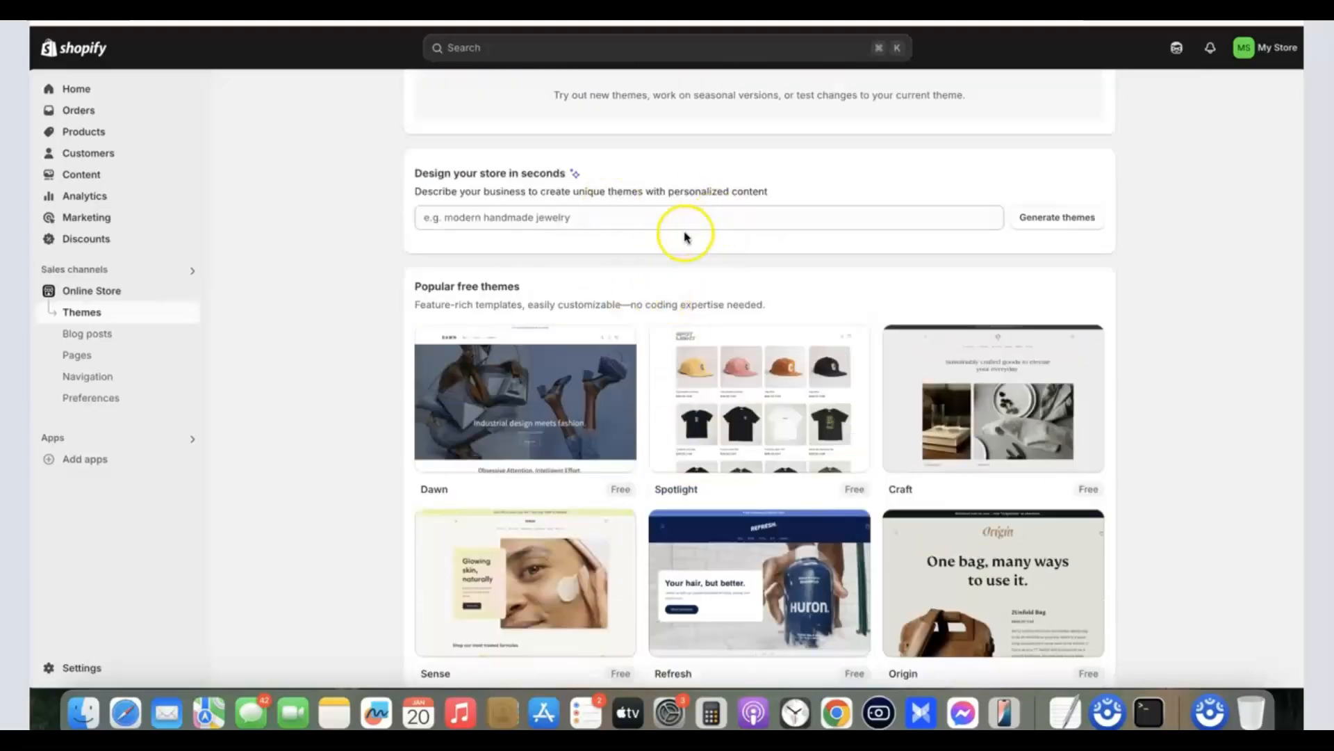
scroll(676, 224, down, 2)
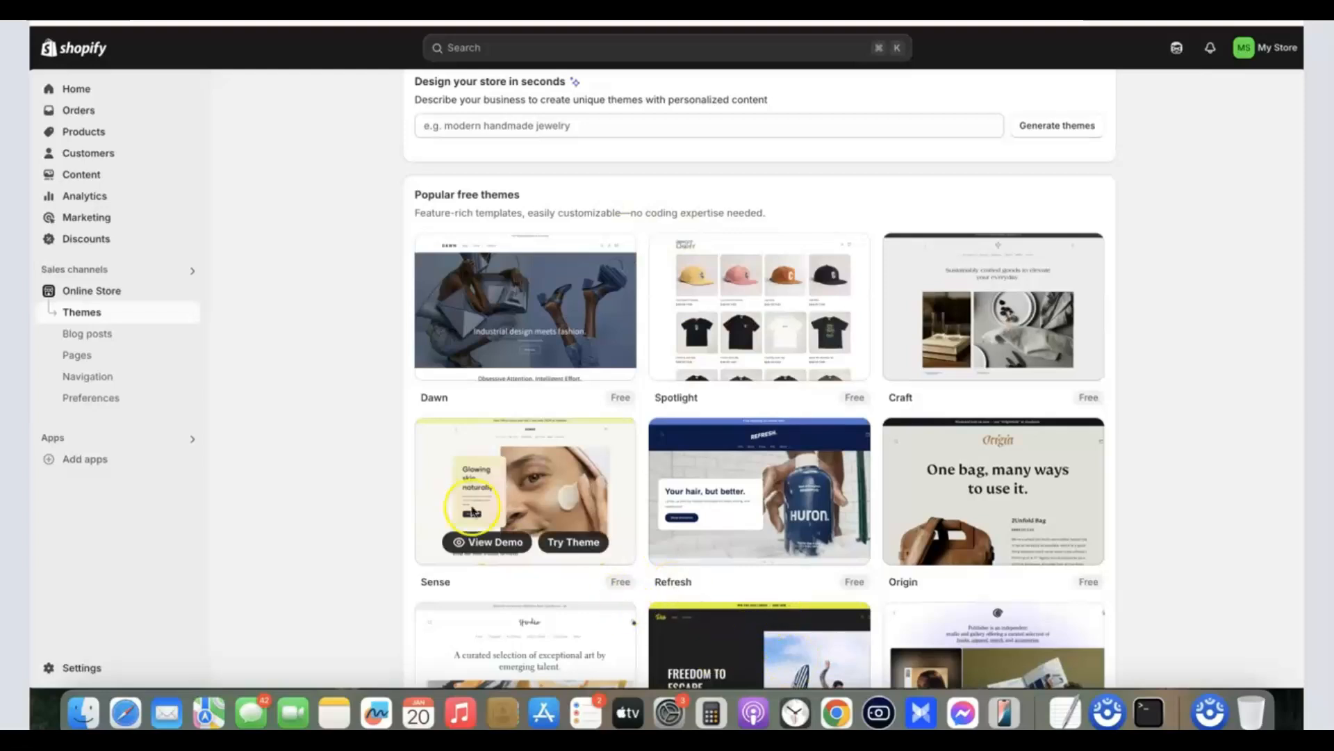
scroll(811, 448, down, 4)
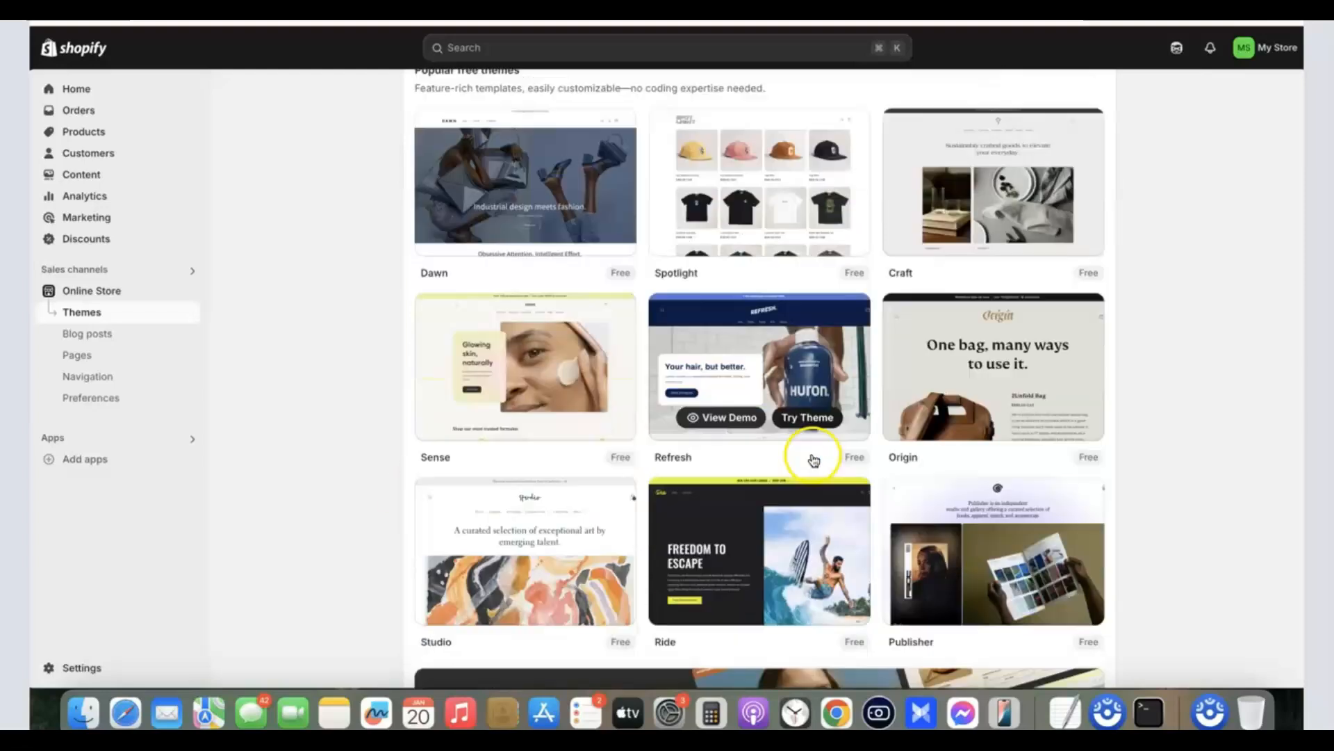
click(469, 348)
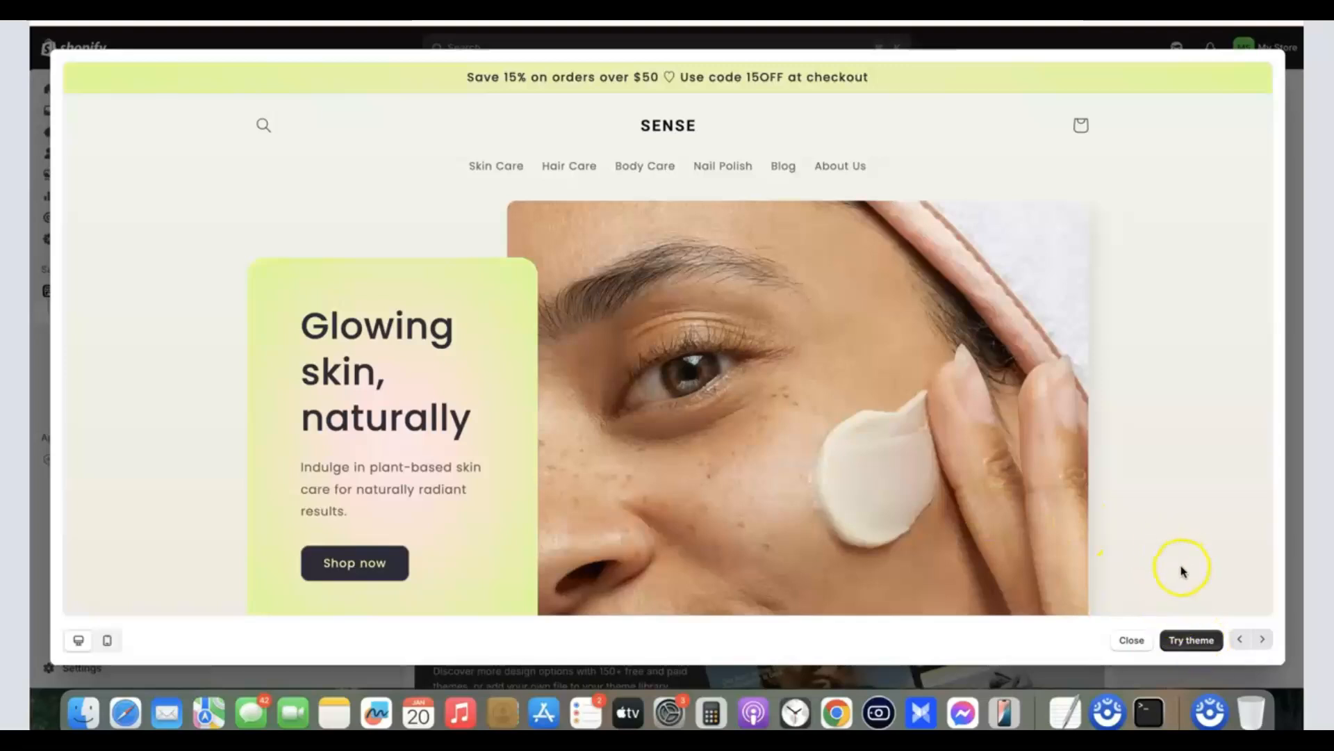
Step: Try the Sense theme, adding it to the store as a draft
click(1191, 640)
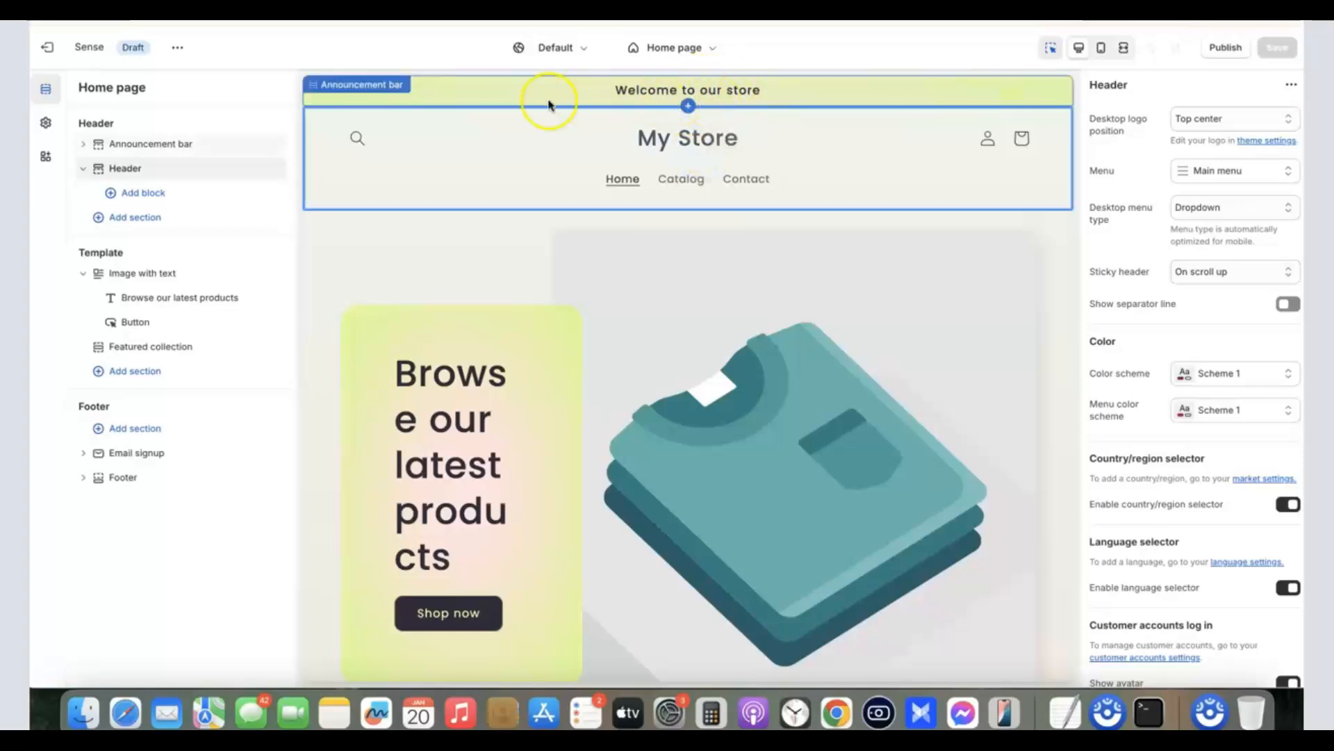
Step: Replace 'Welcome to our store' in the announcement bar with 'Get Free Shipping on All Products'
click(140, 144)
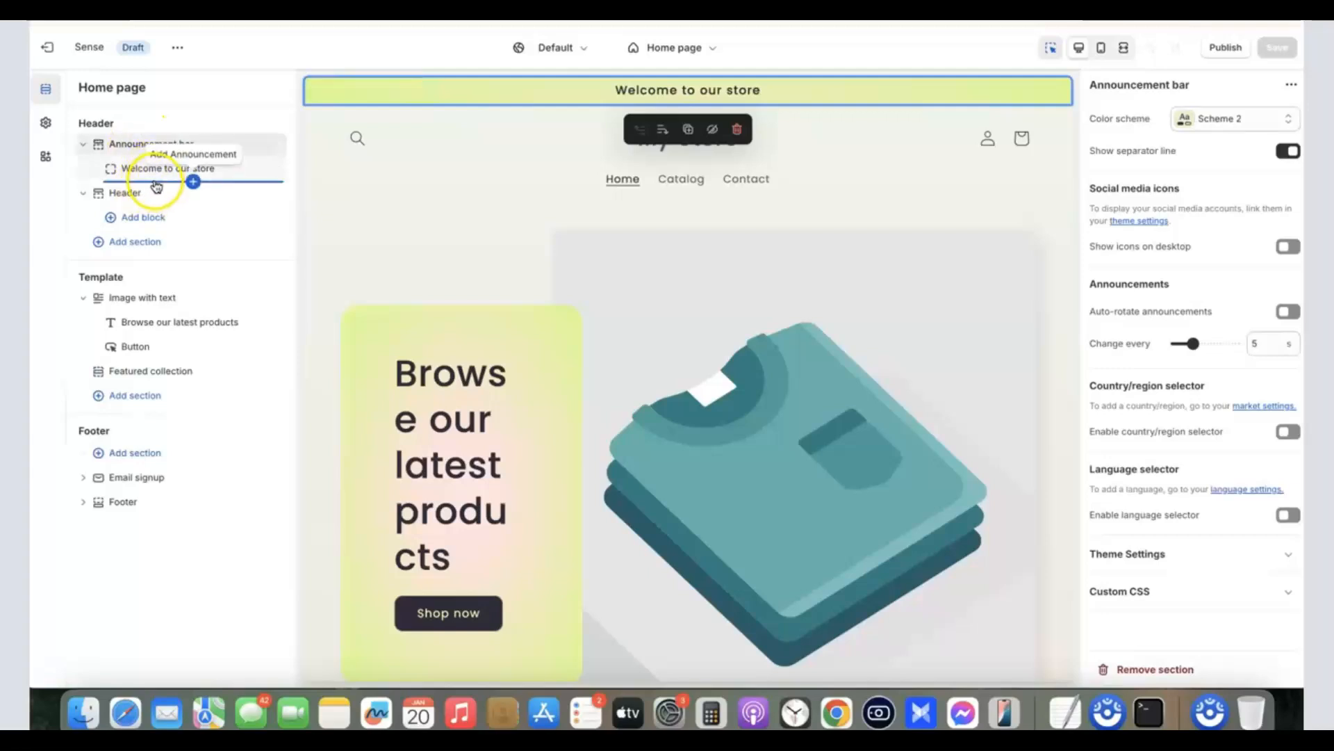
click(157, 169)
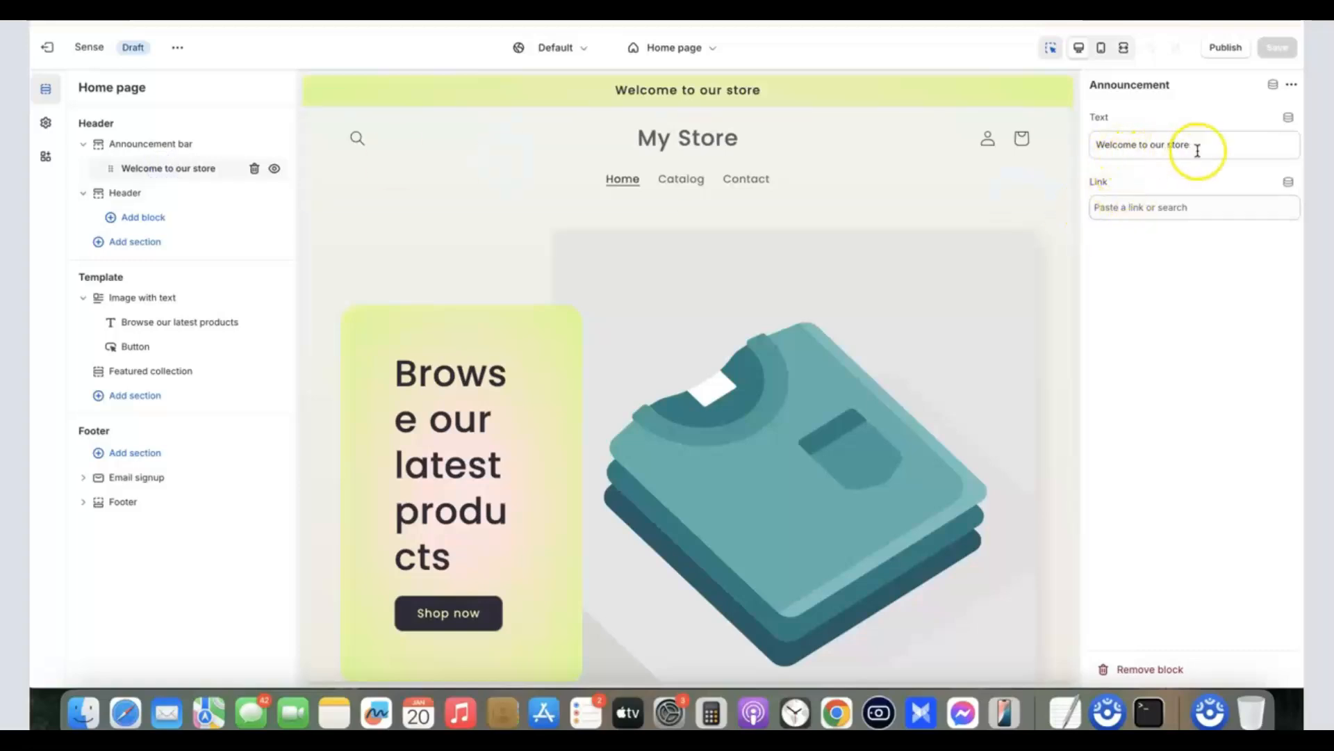
triple_click(1216, 146)
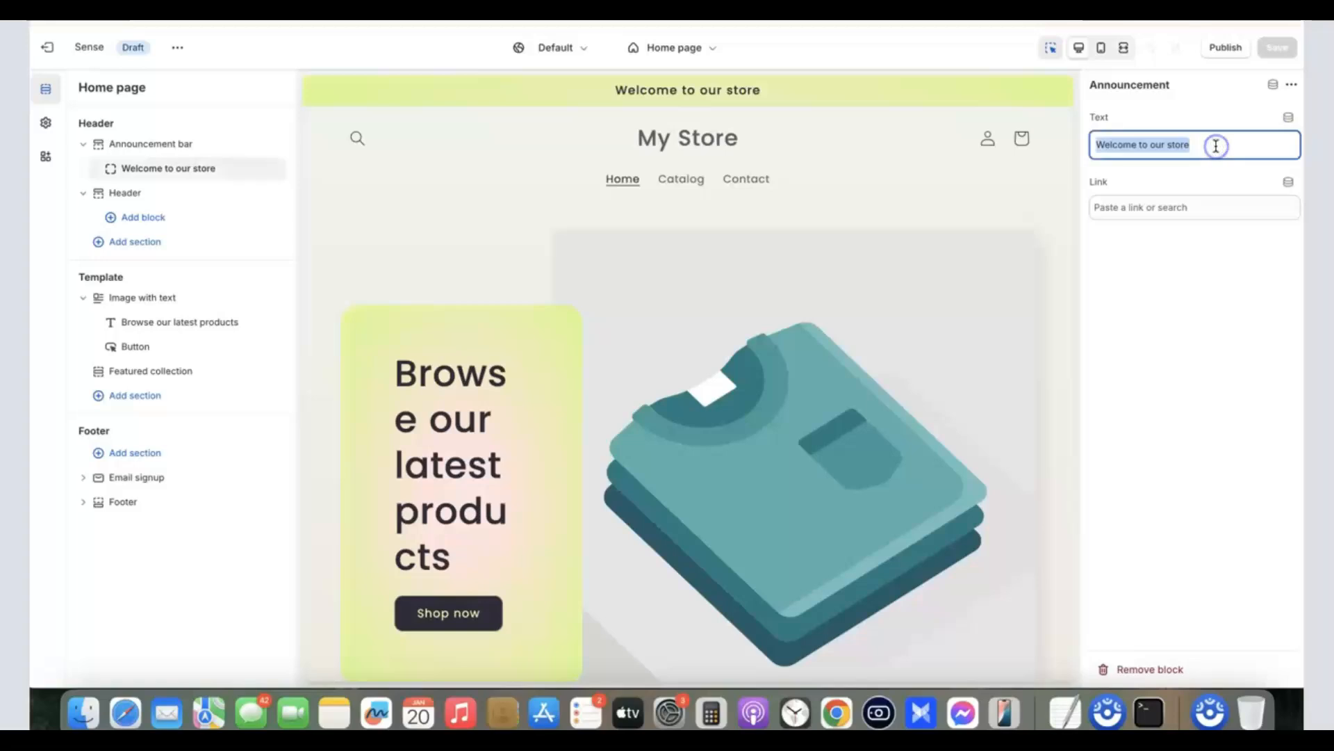
key(BackSpace)
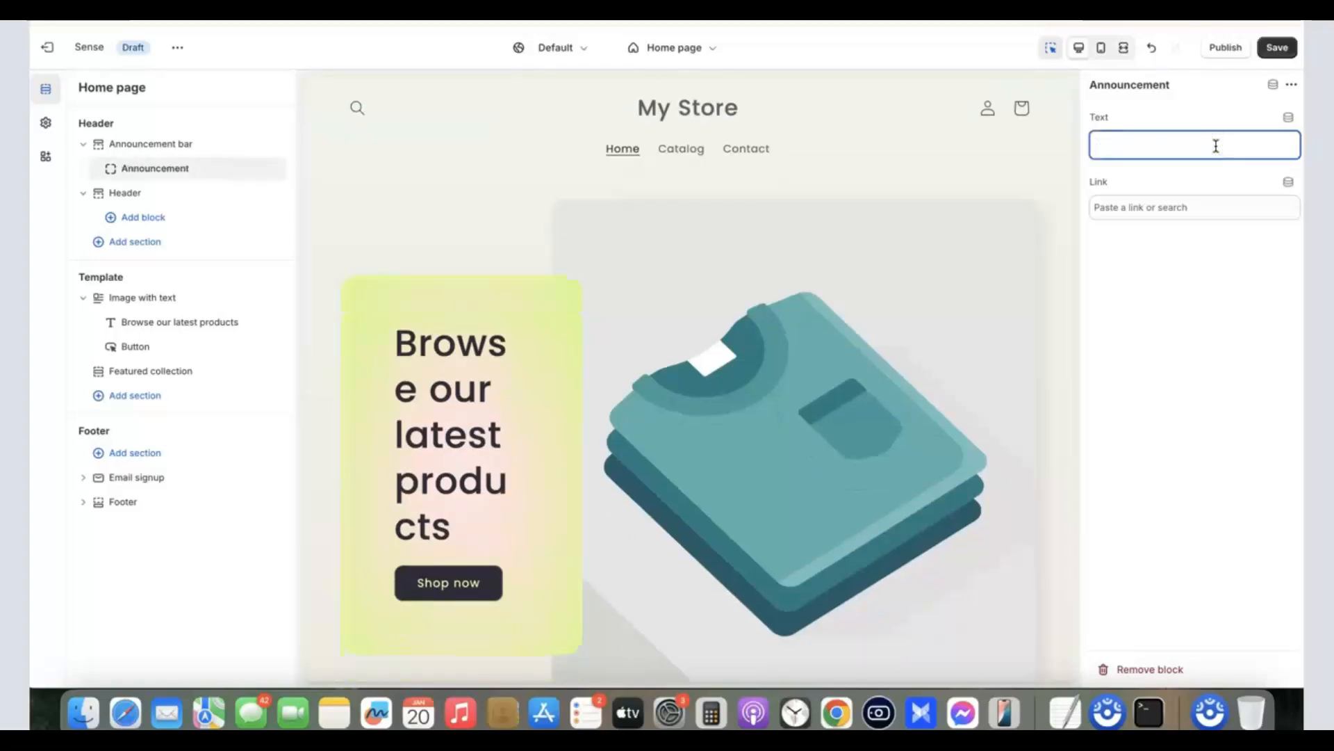
text(Get Free Shipping on All Products)
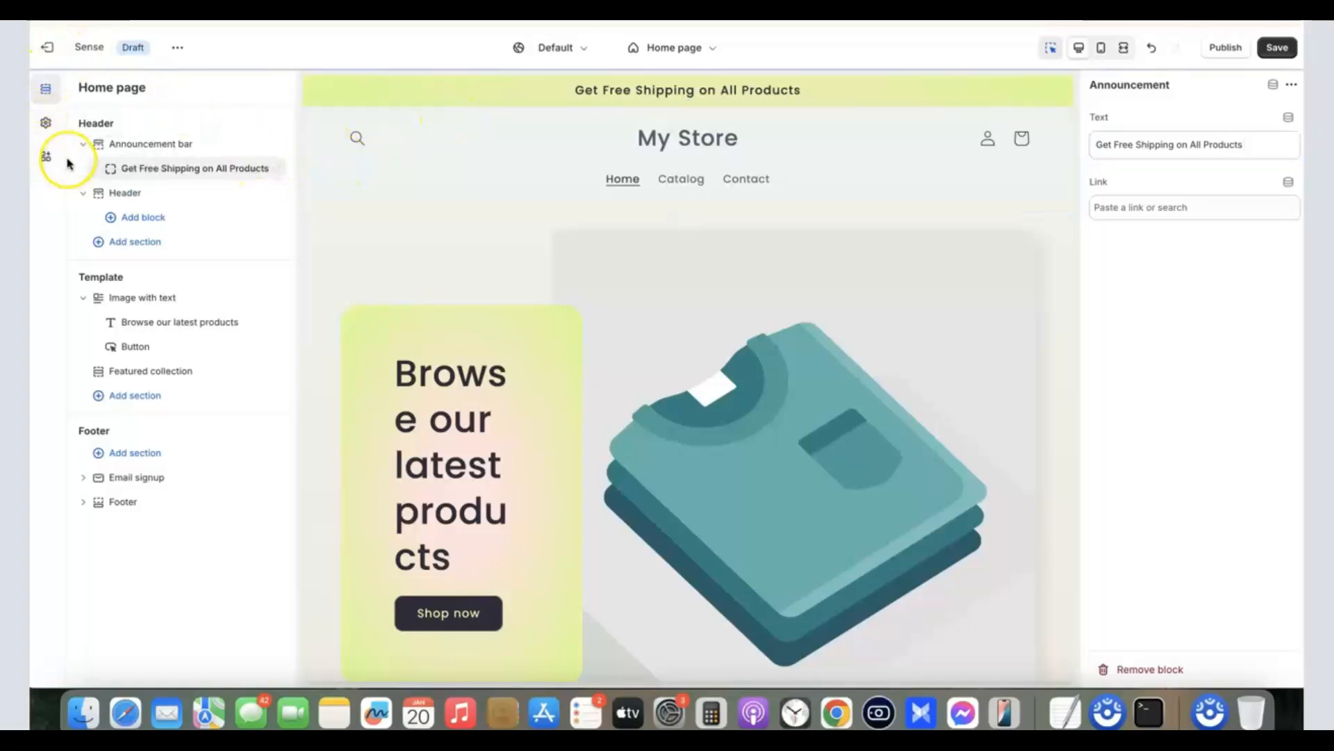
click(46, 124)
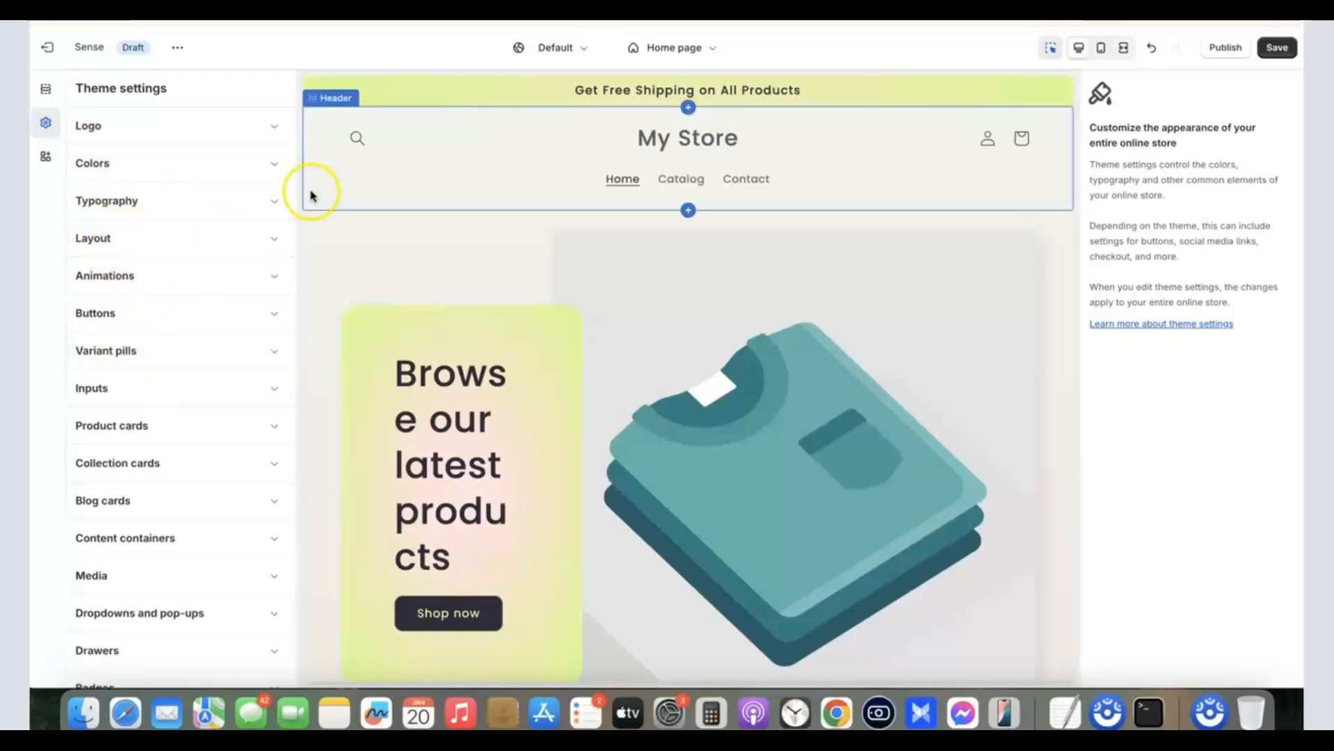
Step: Open the logo file picker under Logo, then cancel without choosing an image
click(110, 132)
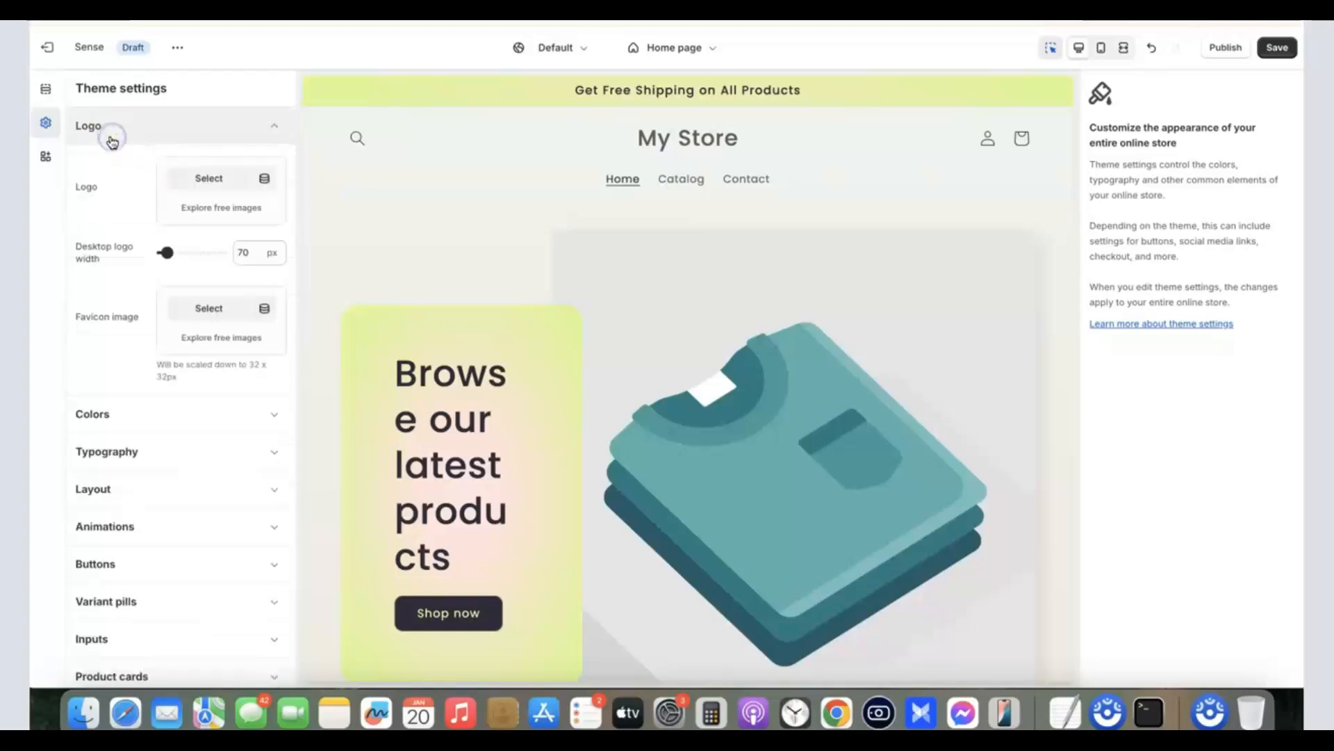
click(209, 178)
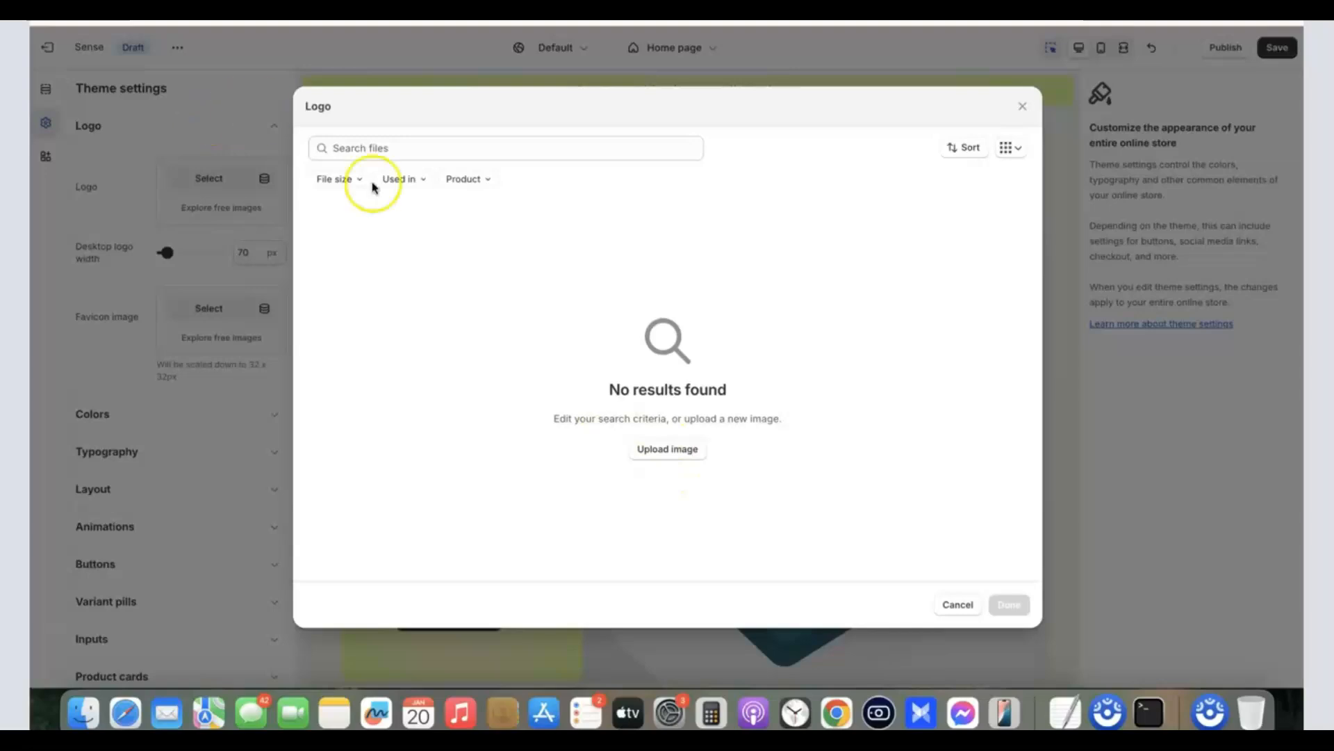
click(958, 603)
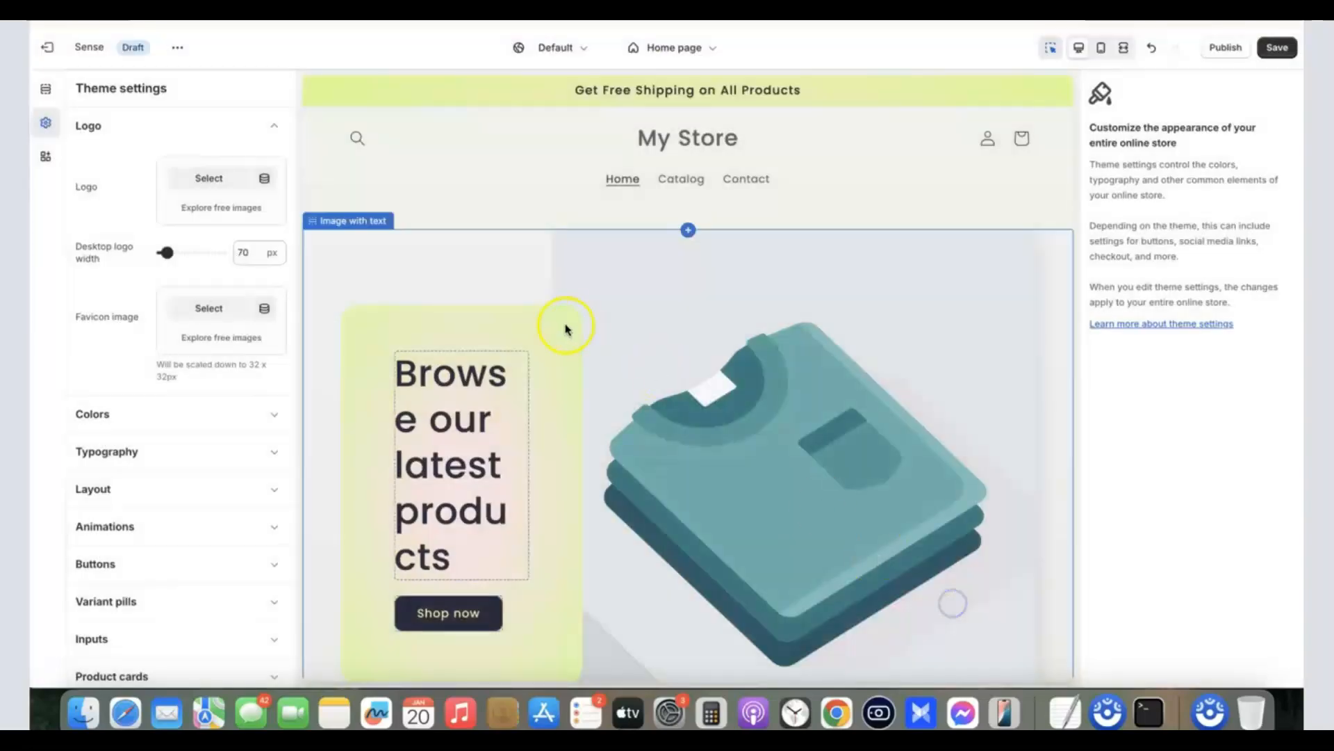
Step: Expand the Colors category to show the five colour schemes
click(44, 123)
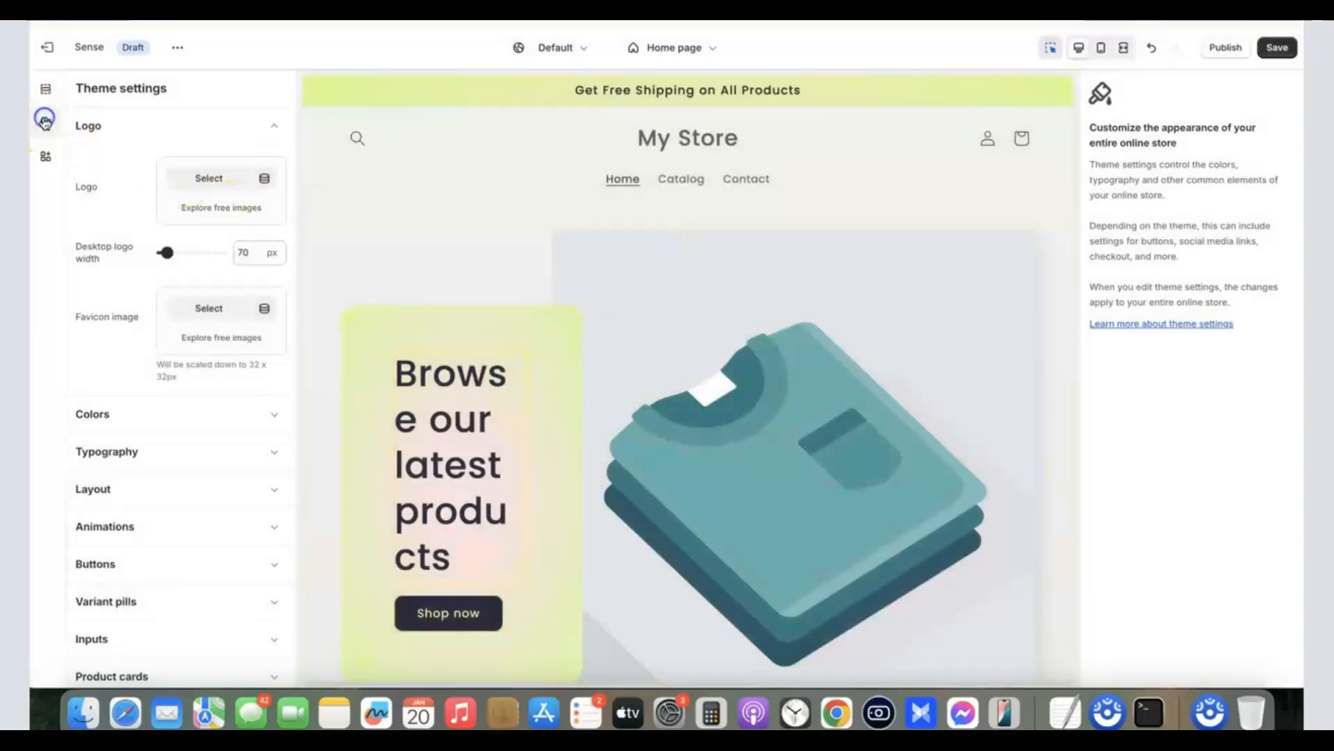
click(45, 124)
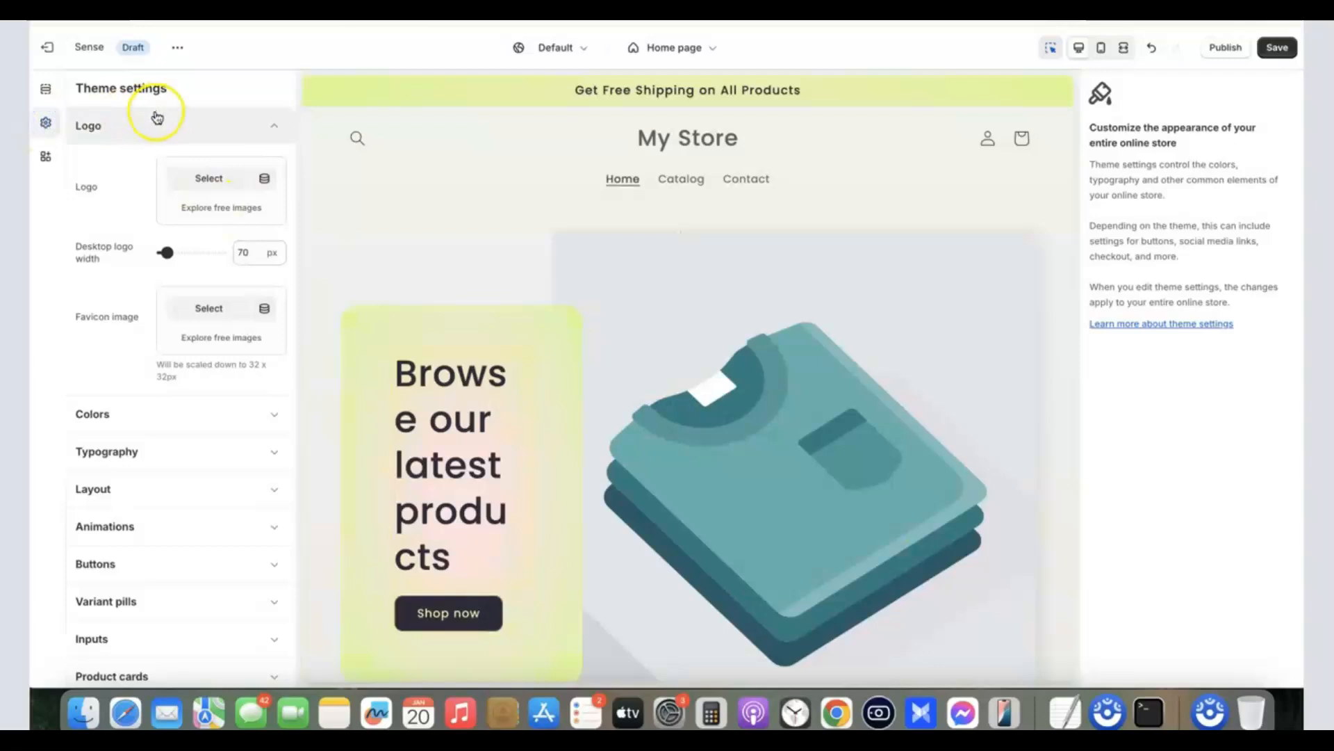
scroll(110, 264, down, 3)
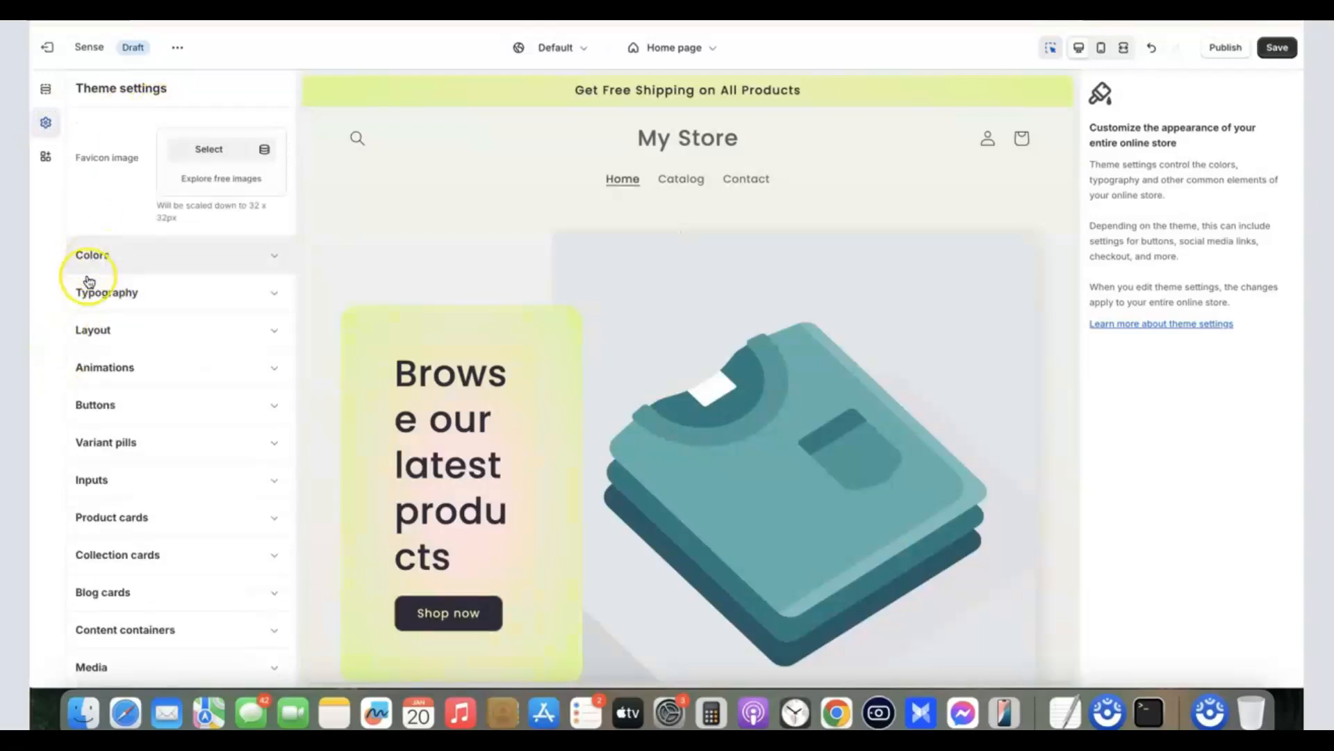
click(233, 263)
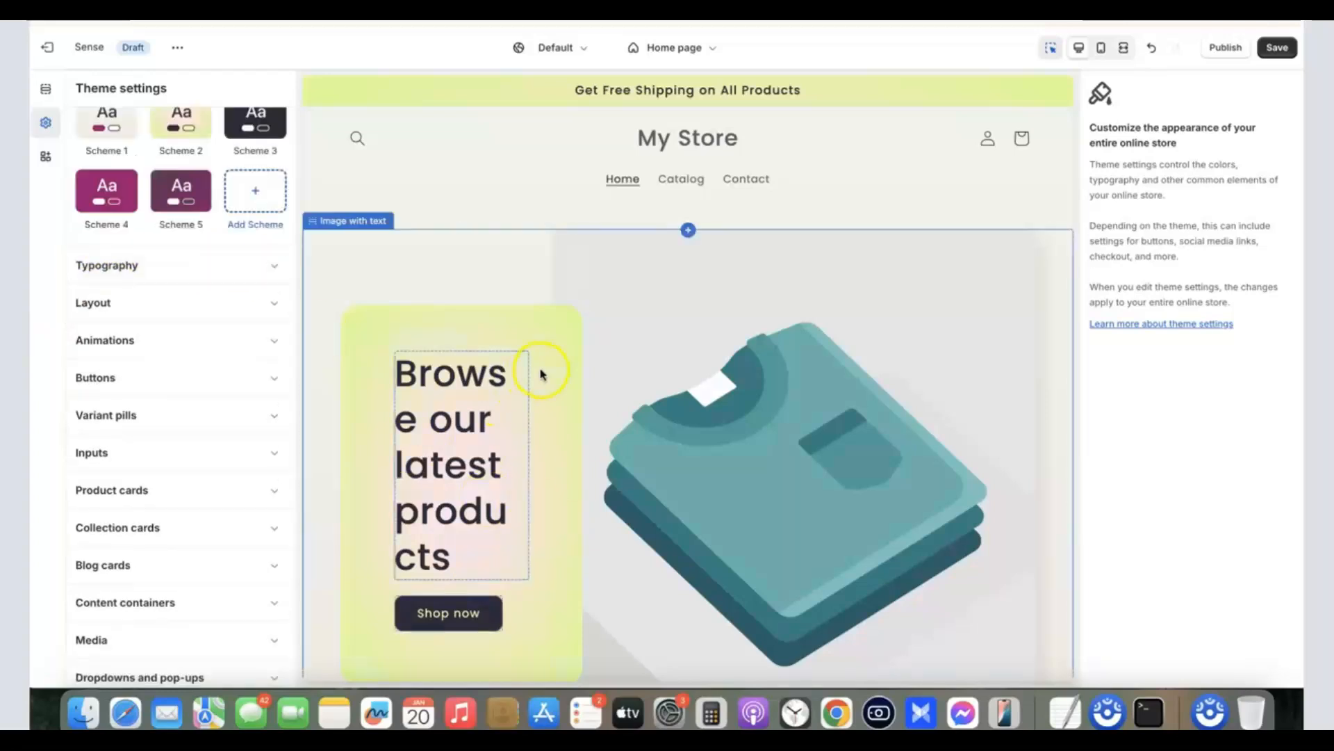
scroll(495, 305, down, 10)
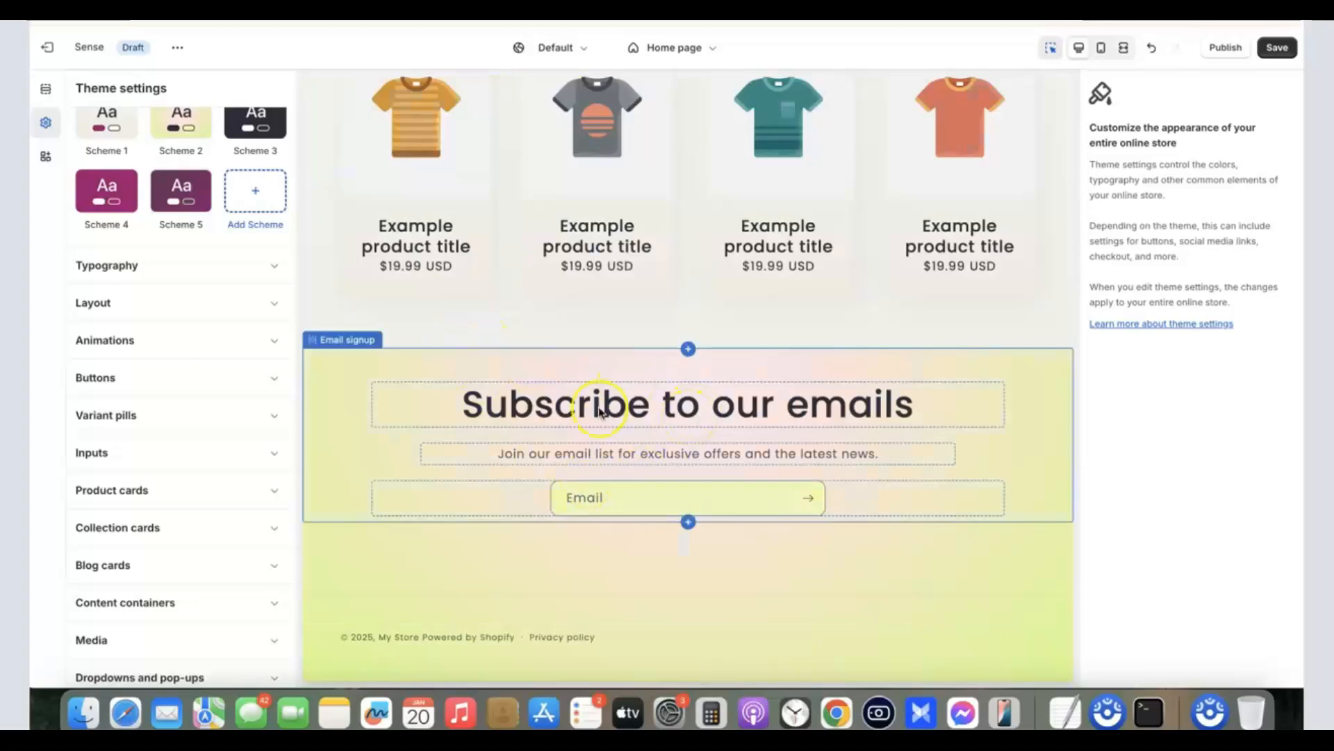
scroll(135, 186, up, 3)
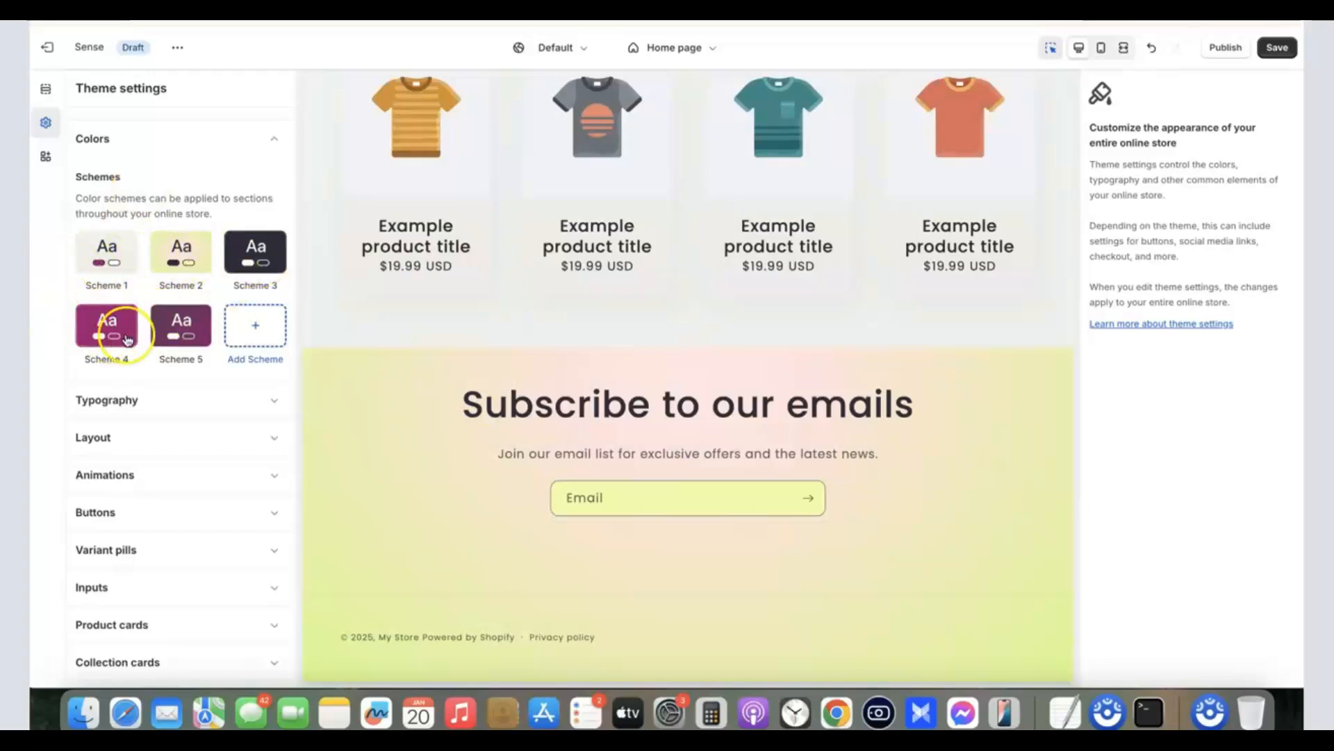
Step: Clear Scheme 1's background gradient, leaving 'No color chosen' for a plain background
click(107, 253)
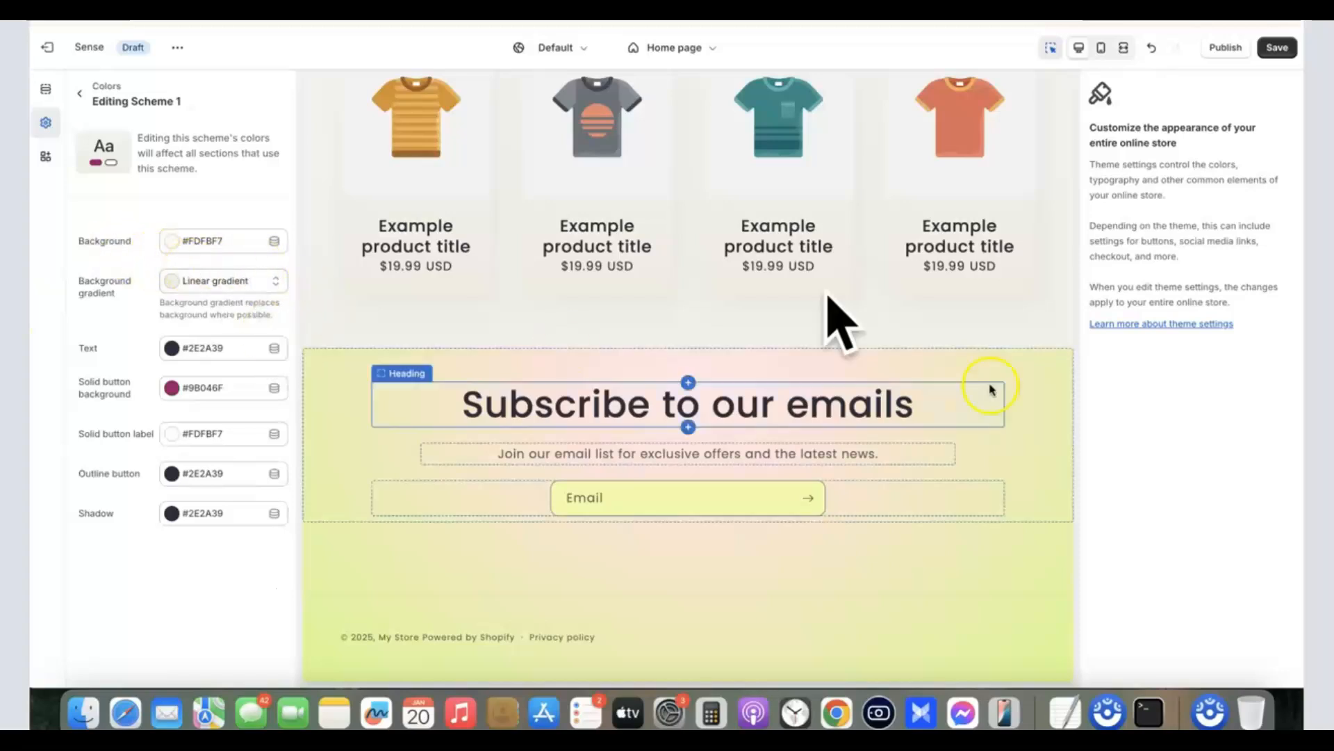
click(174, 285)
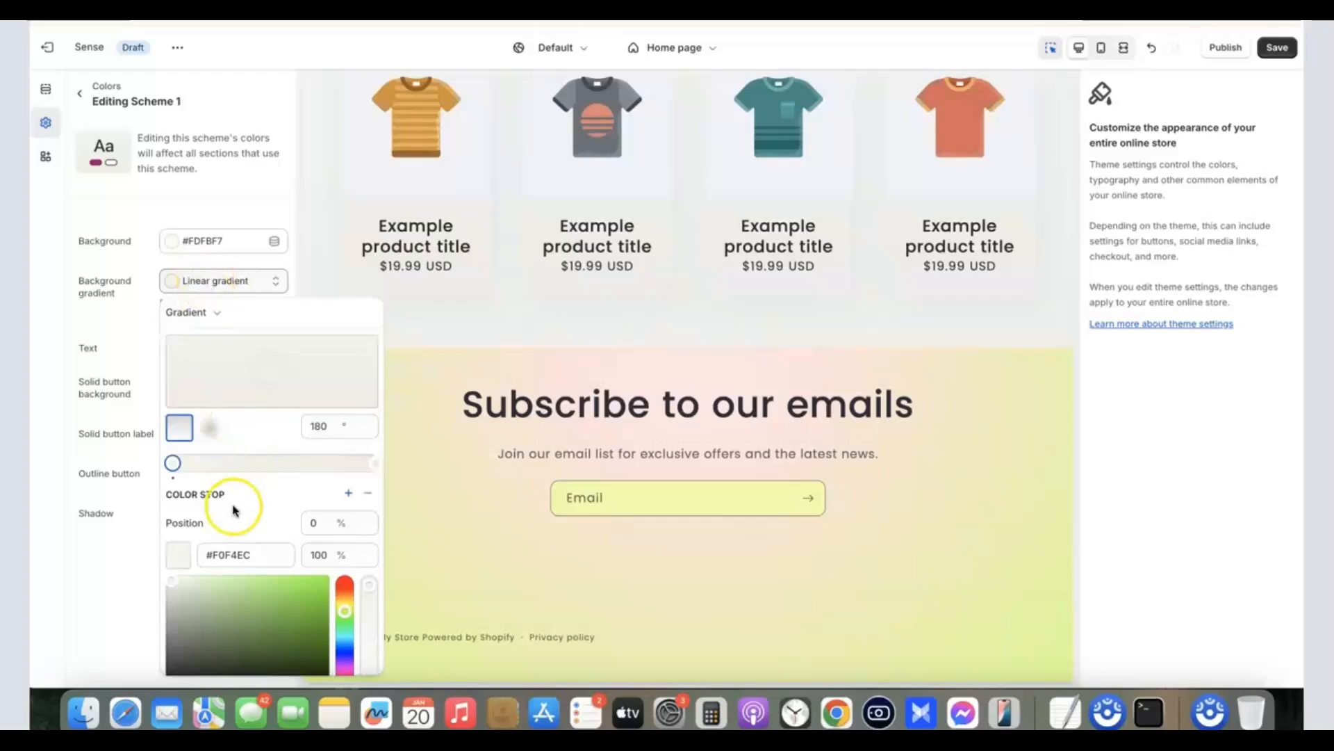
drag(183, 595, 193, 647)
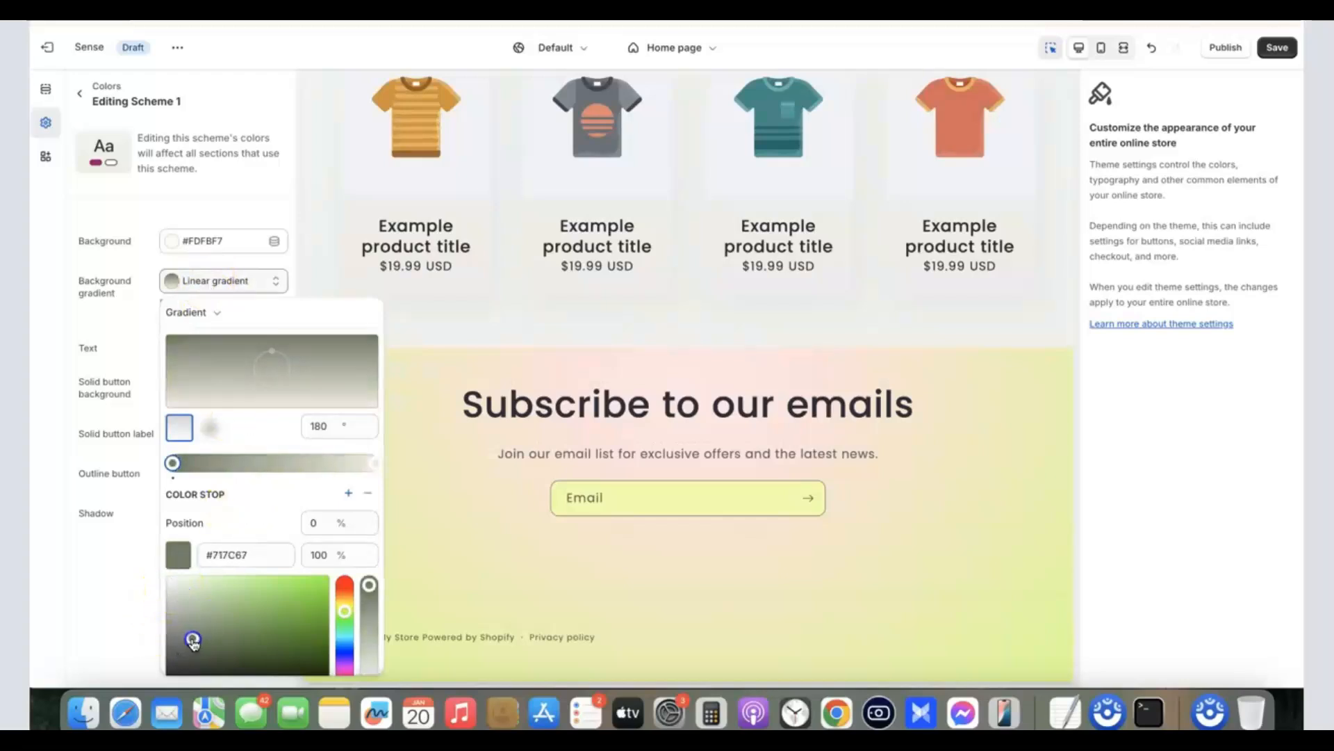
scroll(306, 596, down, 4)
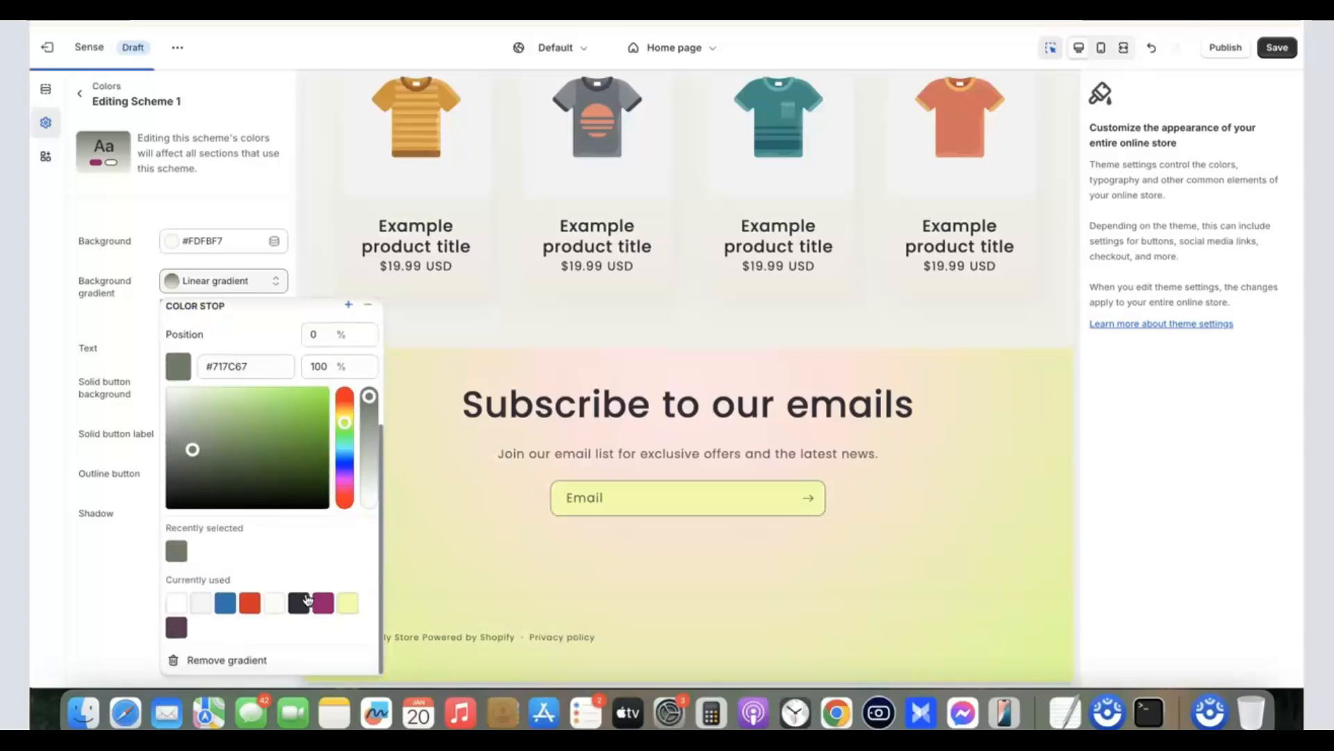
click(231, 662)
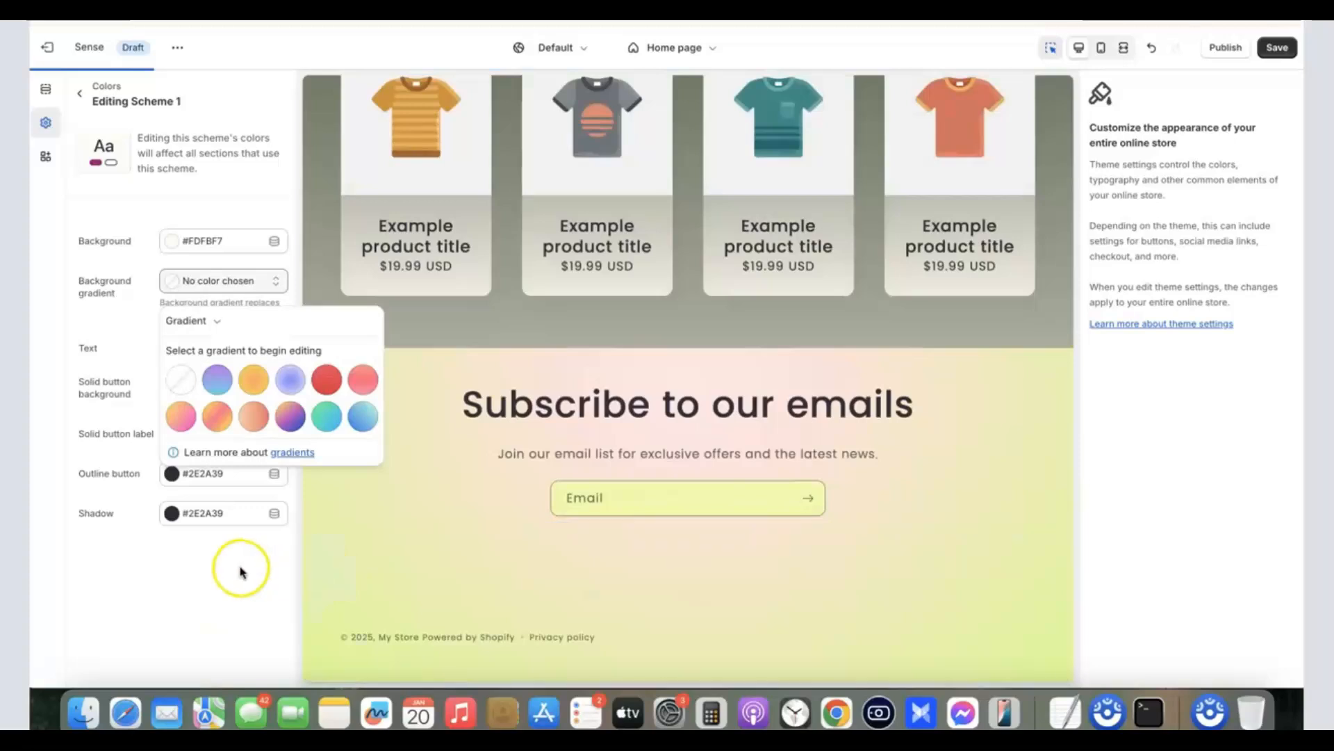
click(241, 571)
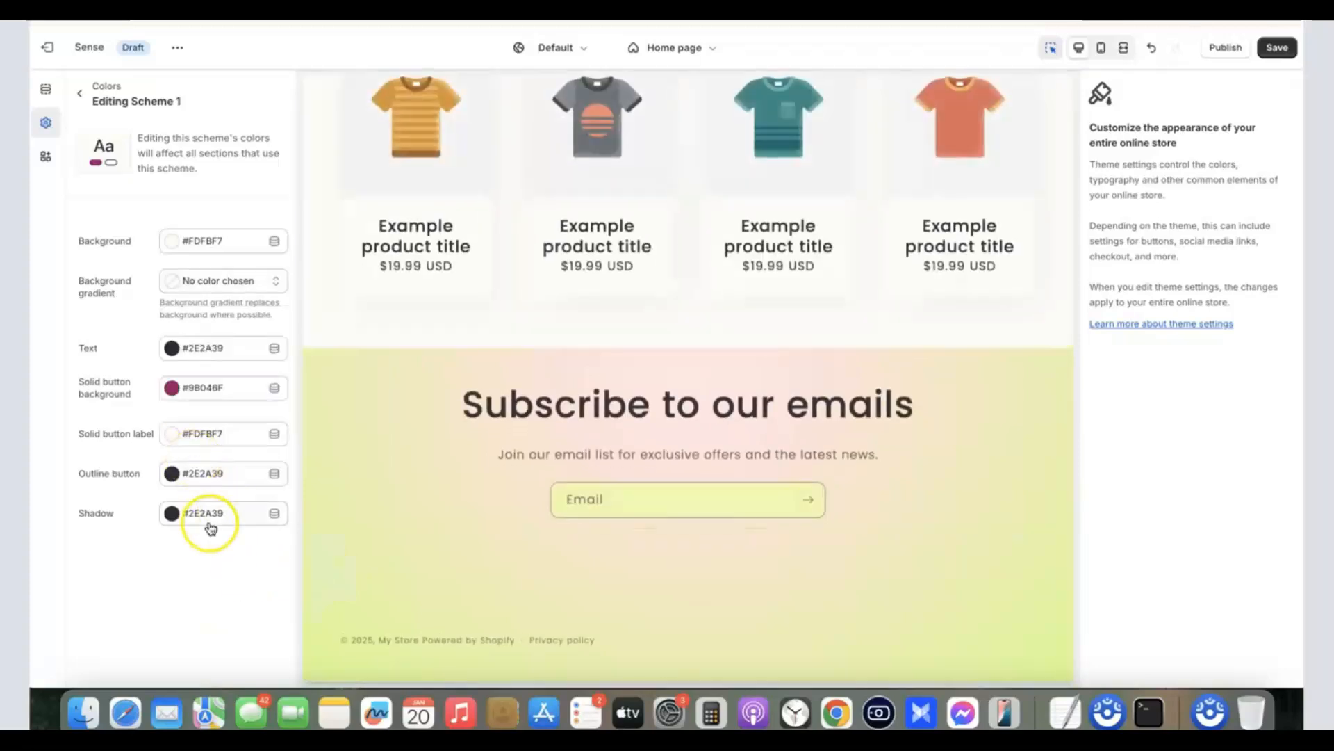
click(79, 94)
scroll(127, 178, down, 3)
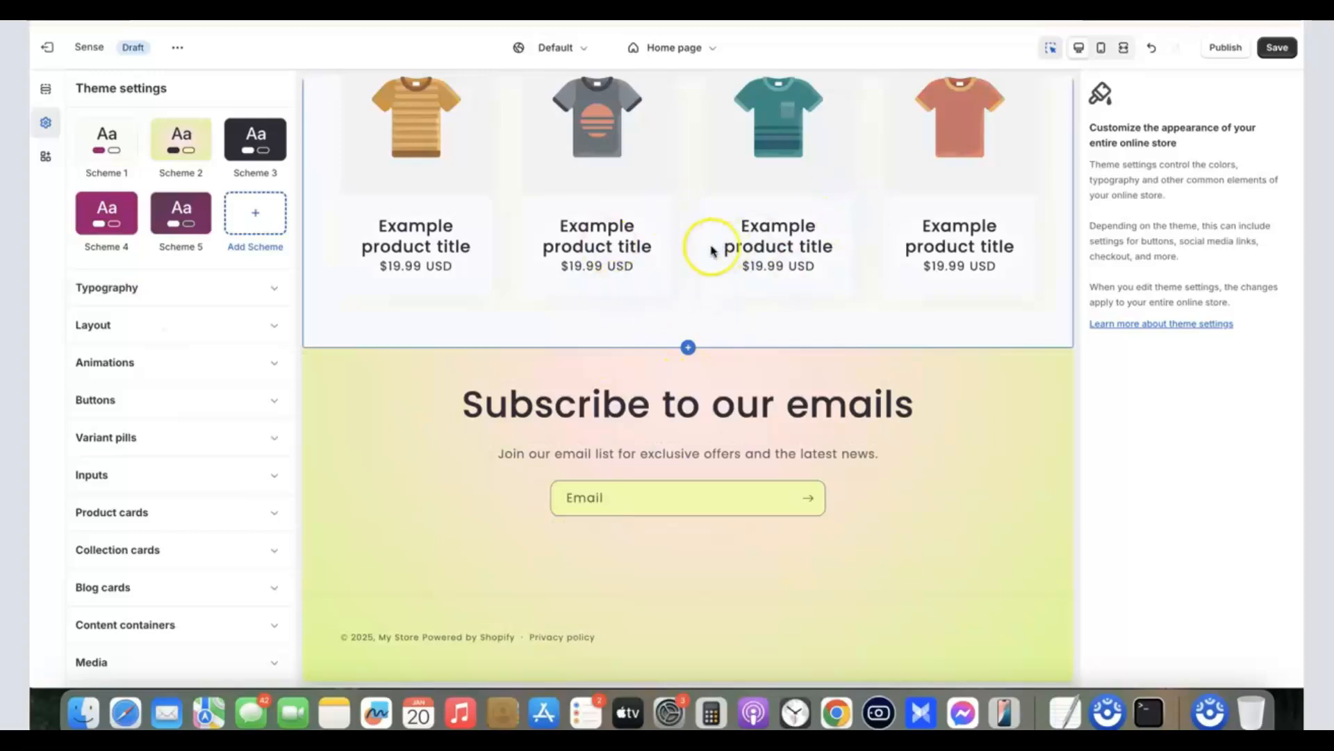
scroll(707, 247, up, 4)
scroll(711, 251, up, 8)
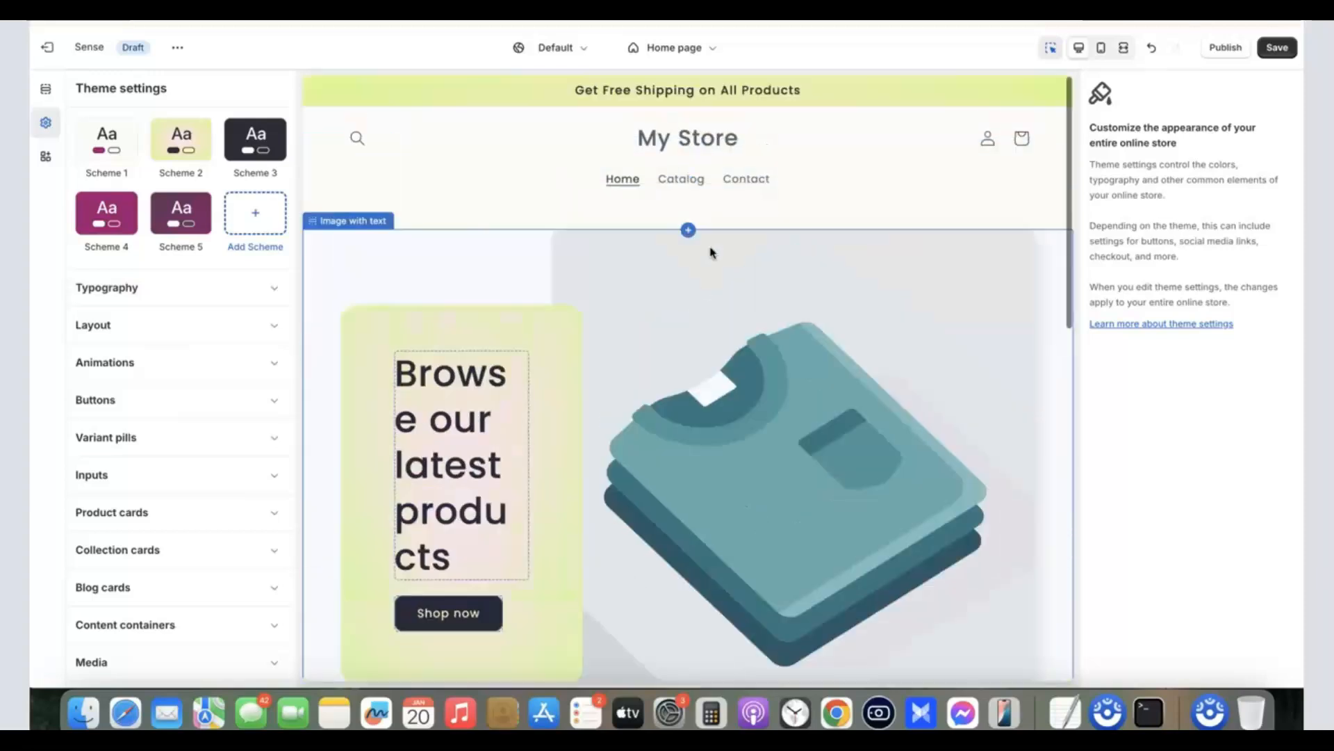
scroll(190, 316, down, 2)
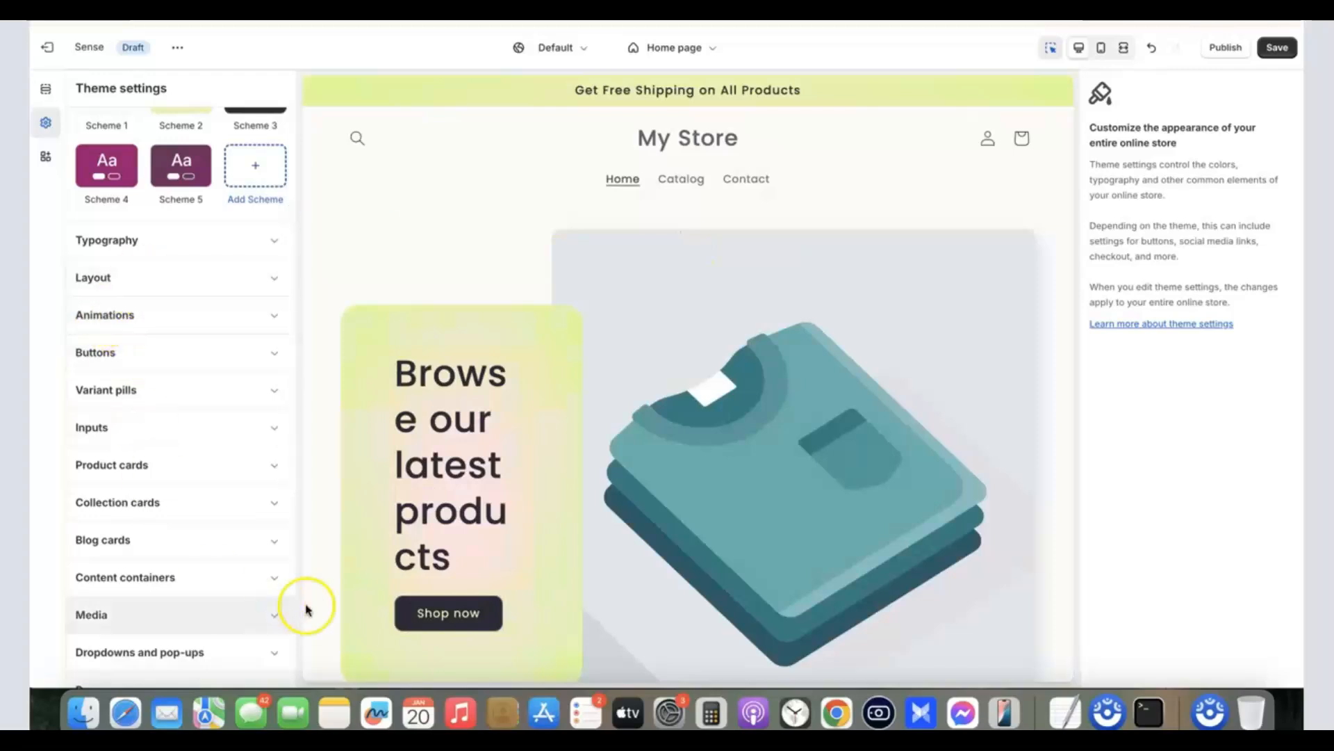
scroll(452, 591, down, 3)
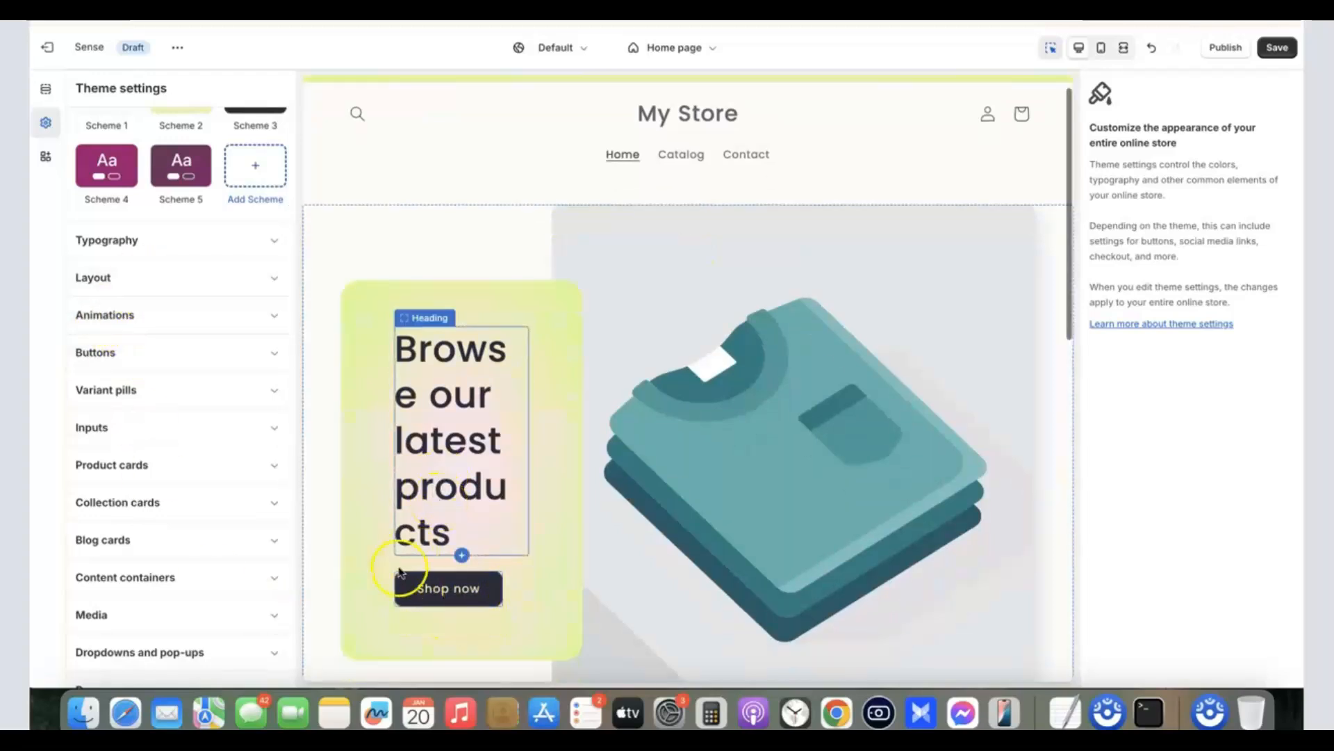
scroll(451, 577, down, 5)
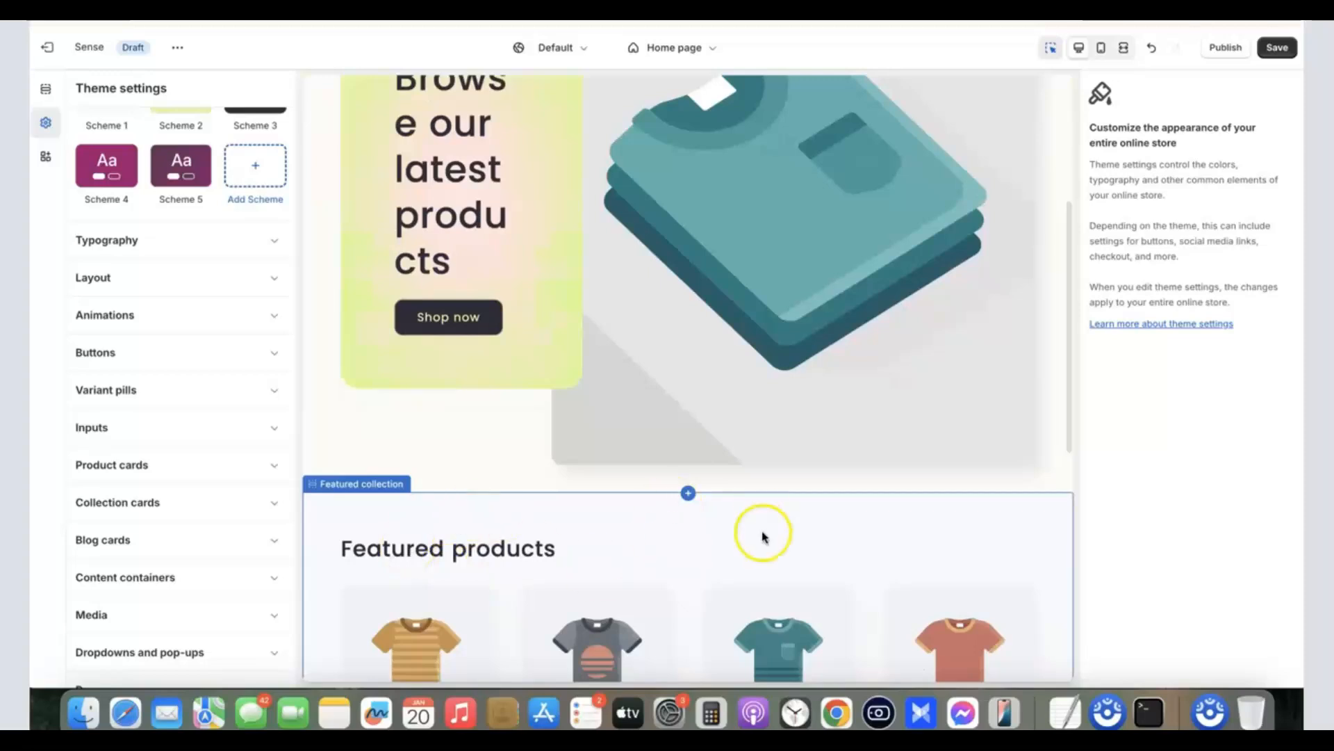
scroll(693, 514, down, 4)
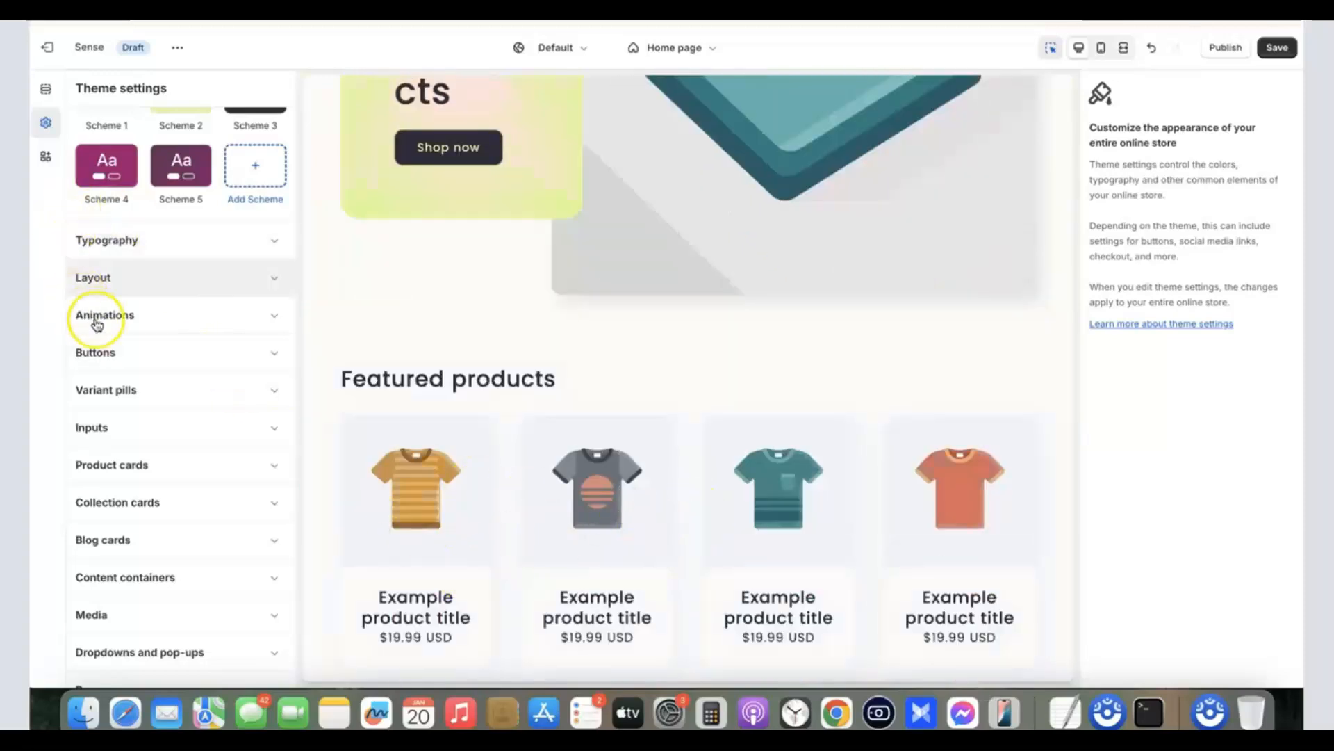
click(274, 353)
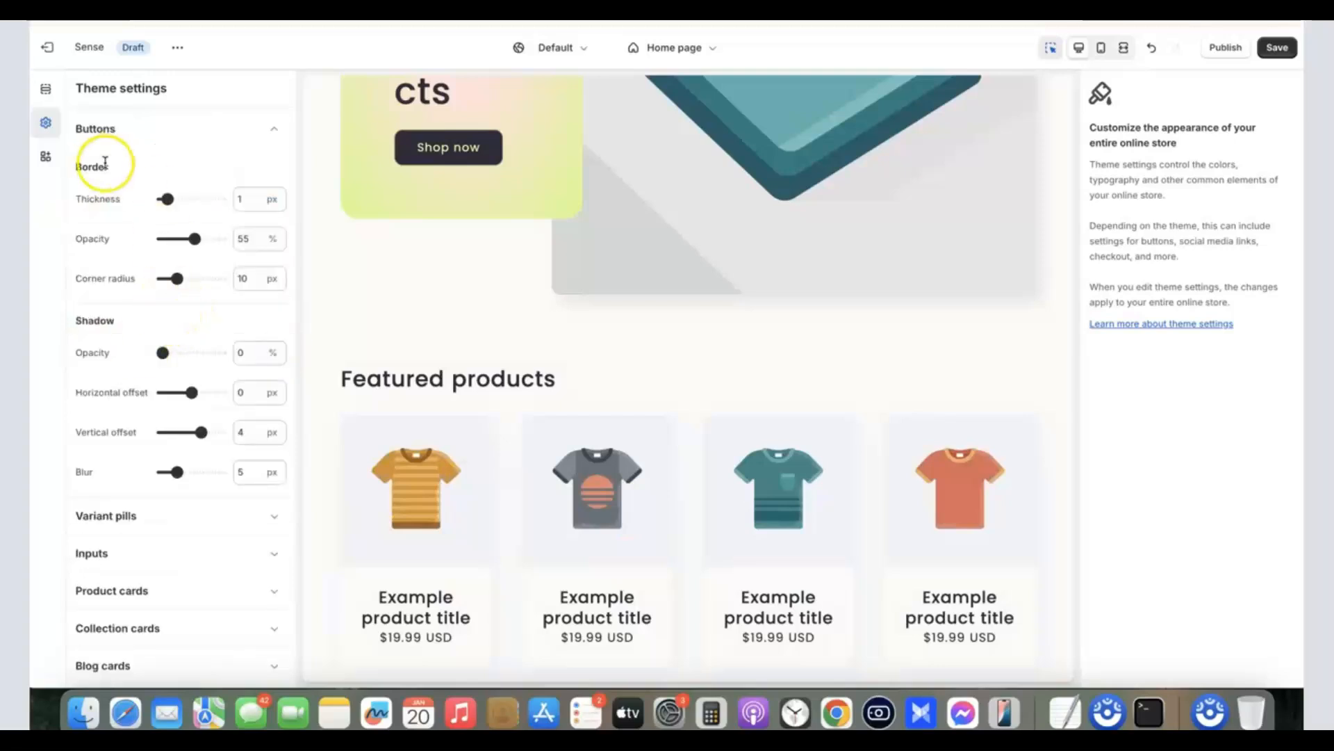
scroll(188, 368, down, 5)
scroll(164, 379, up, 10)
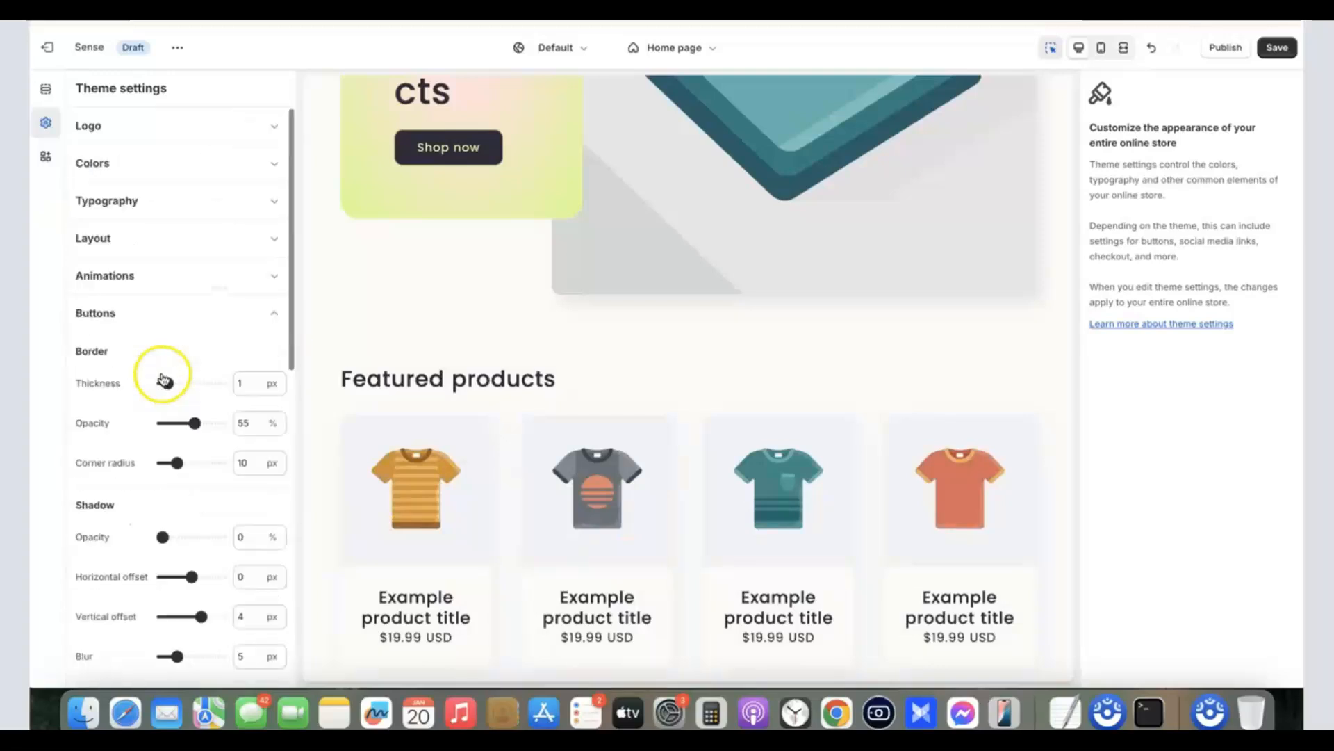
click(267, 318)
scroll(158, 306, down, 2)
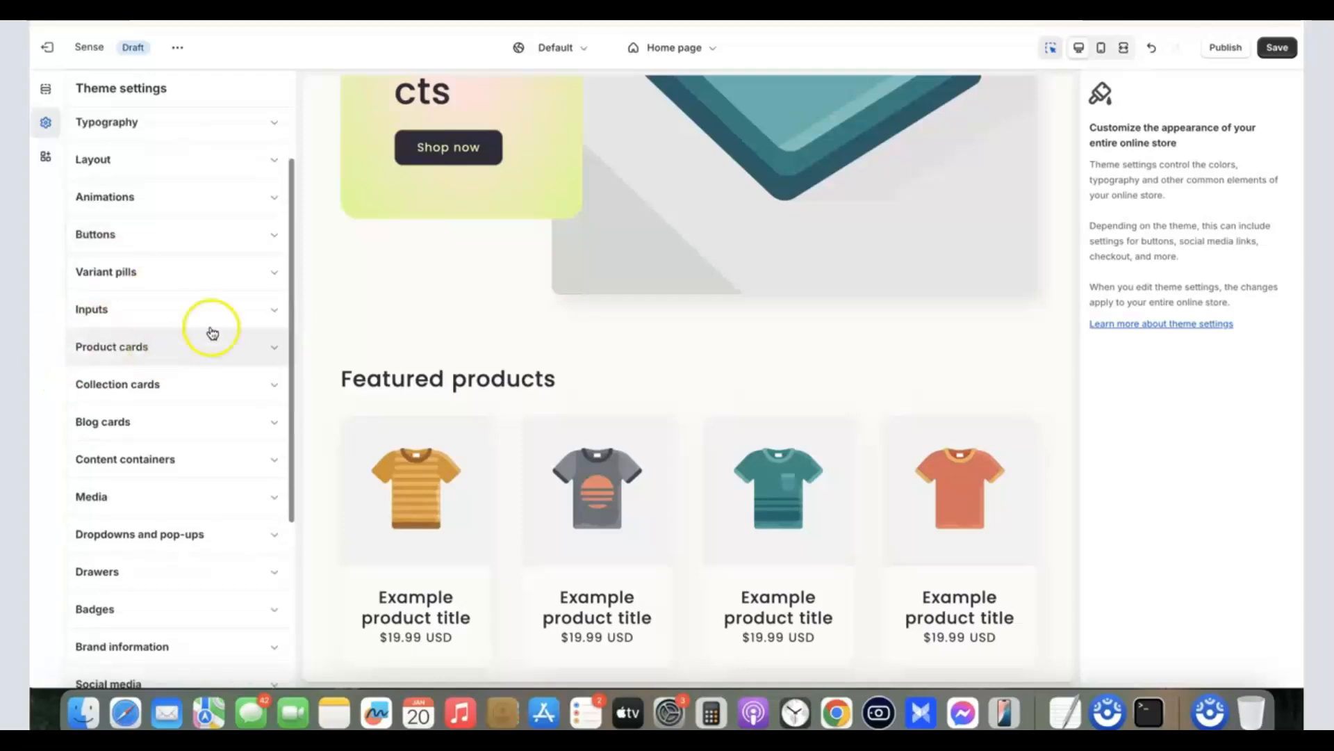
scroll(213, 332, down, 5)
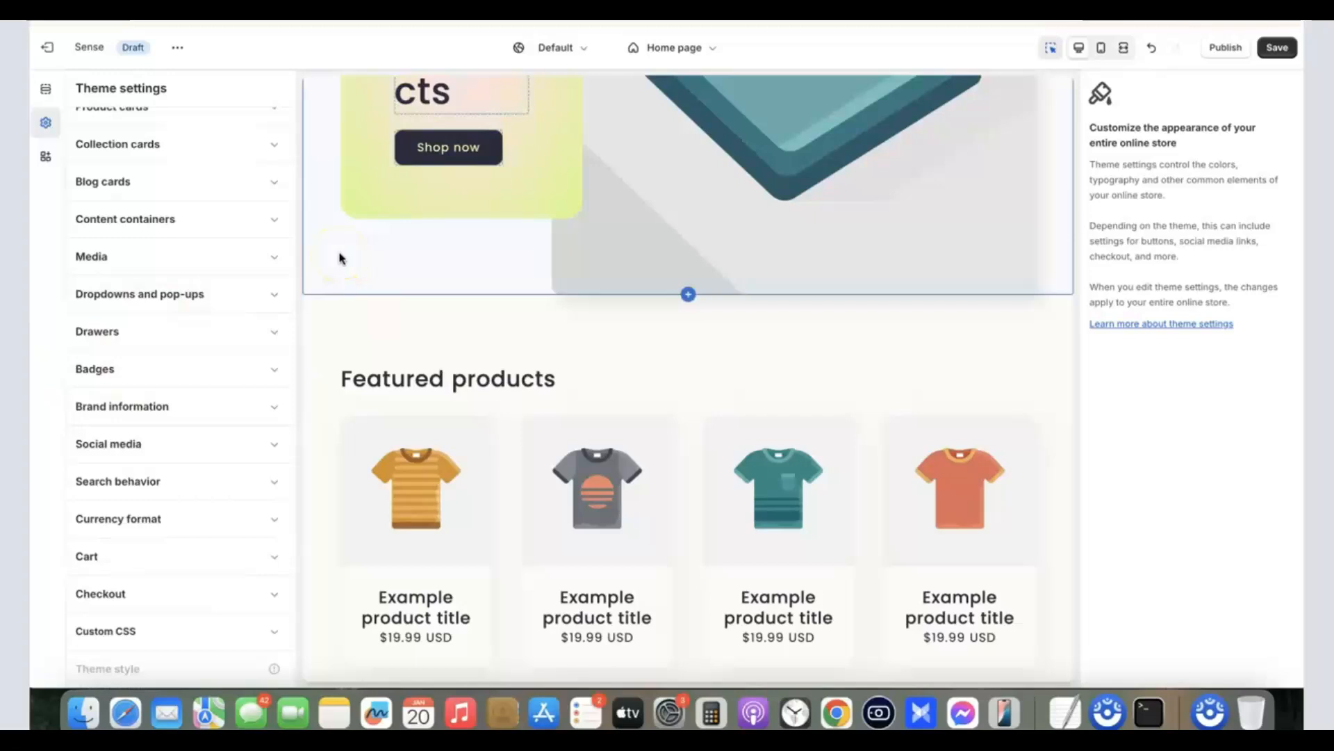
scroll(338, 258, up, 10)
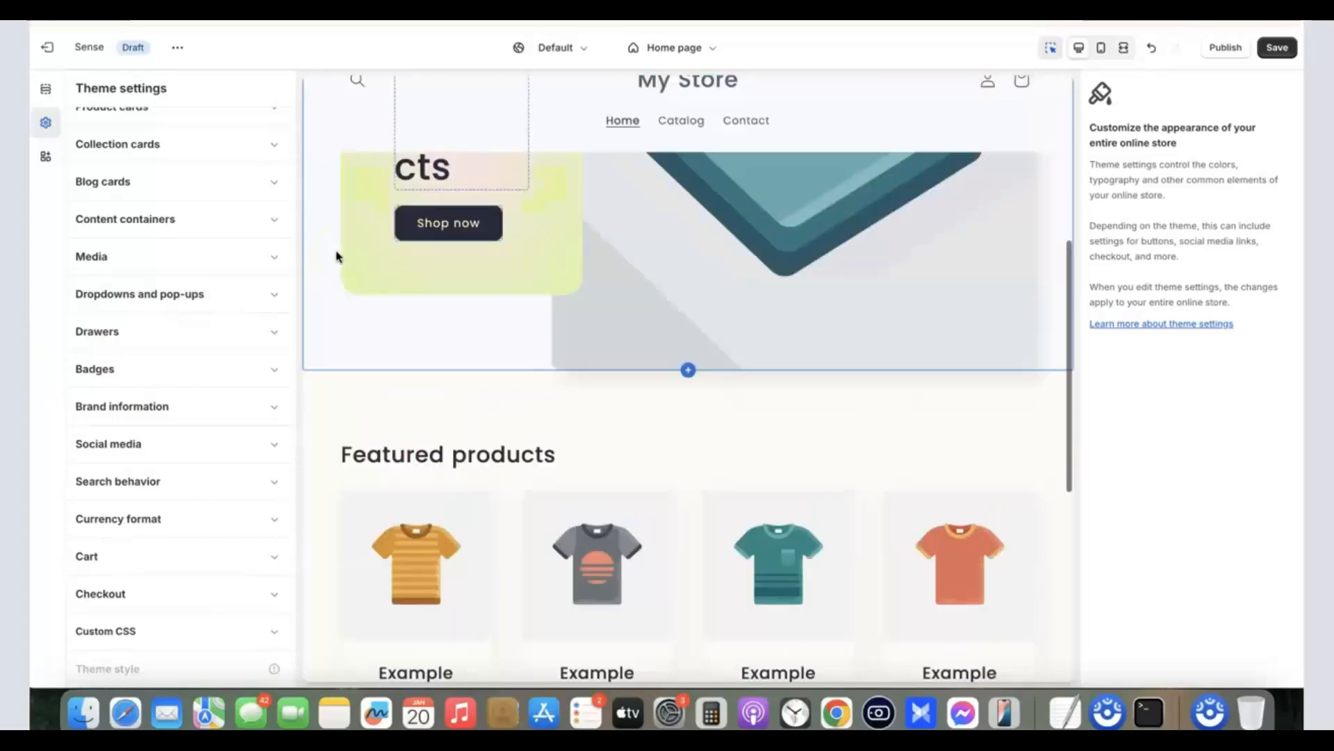
click(331, 221)
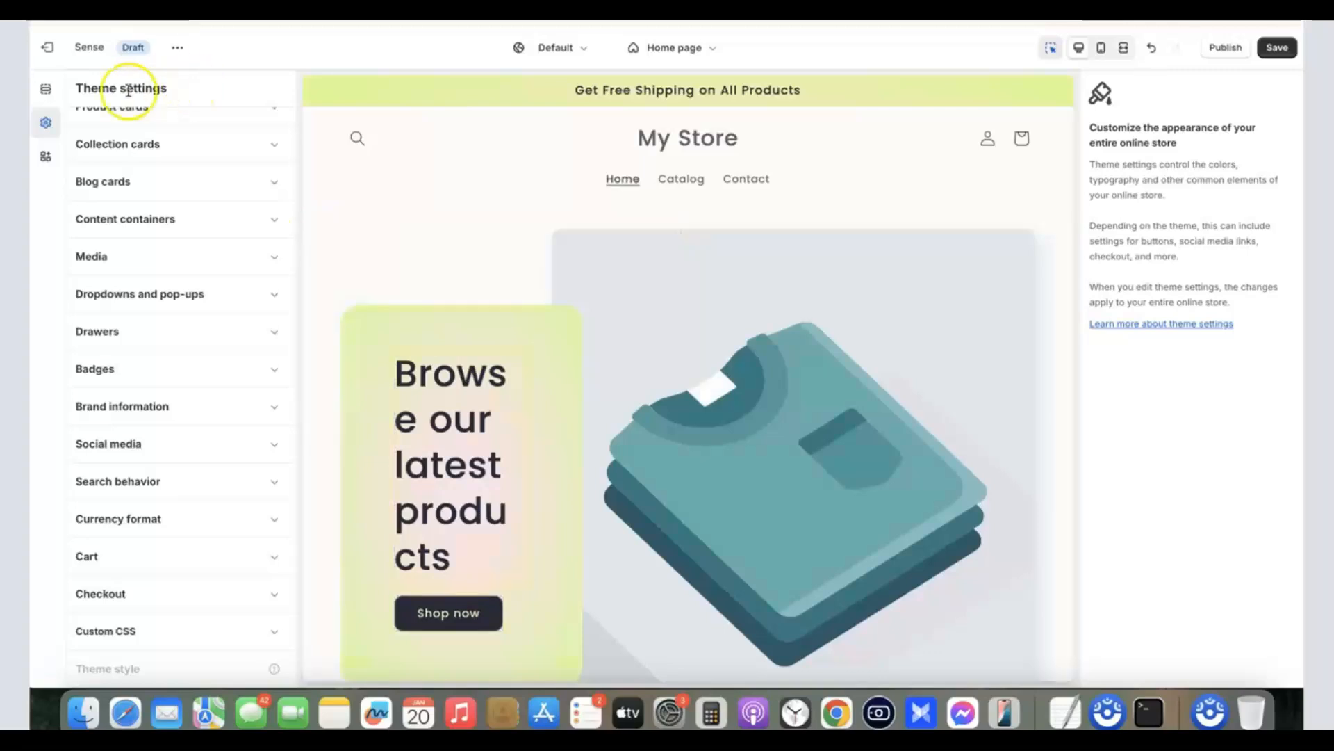
Step: Exit the theme editor discarding unsaved changes, then bring up the recommended apps
click(45, 48)
click(842, 397)
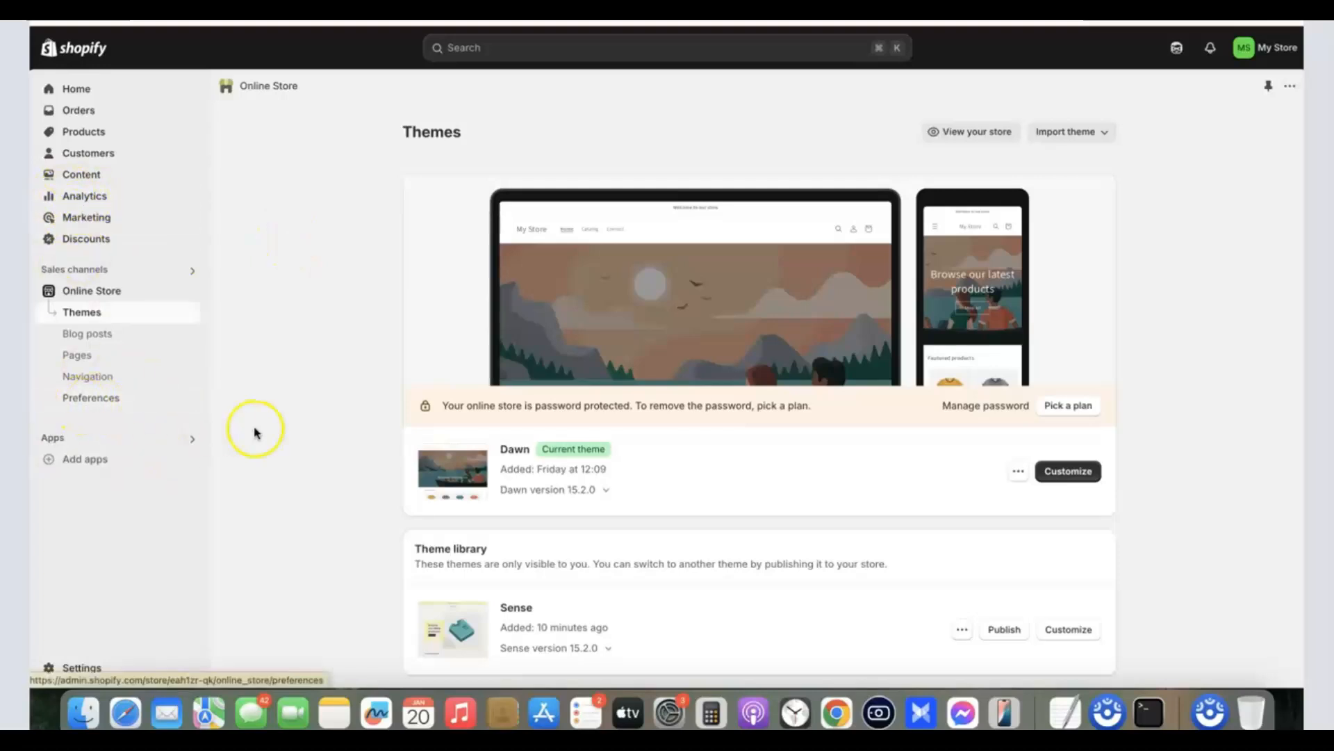
click(84, 460)
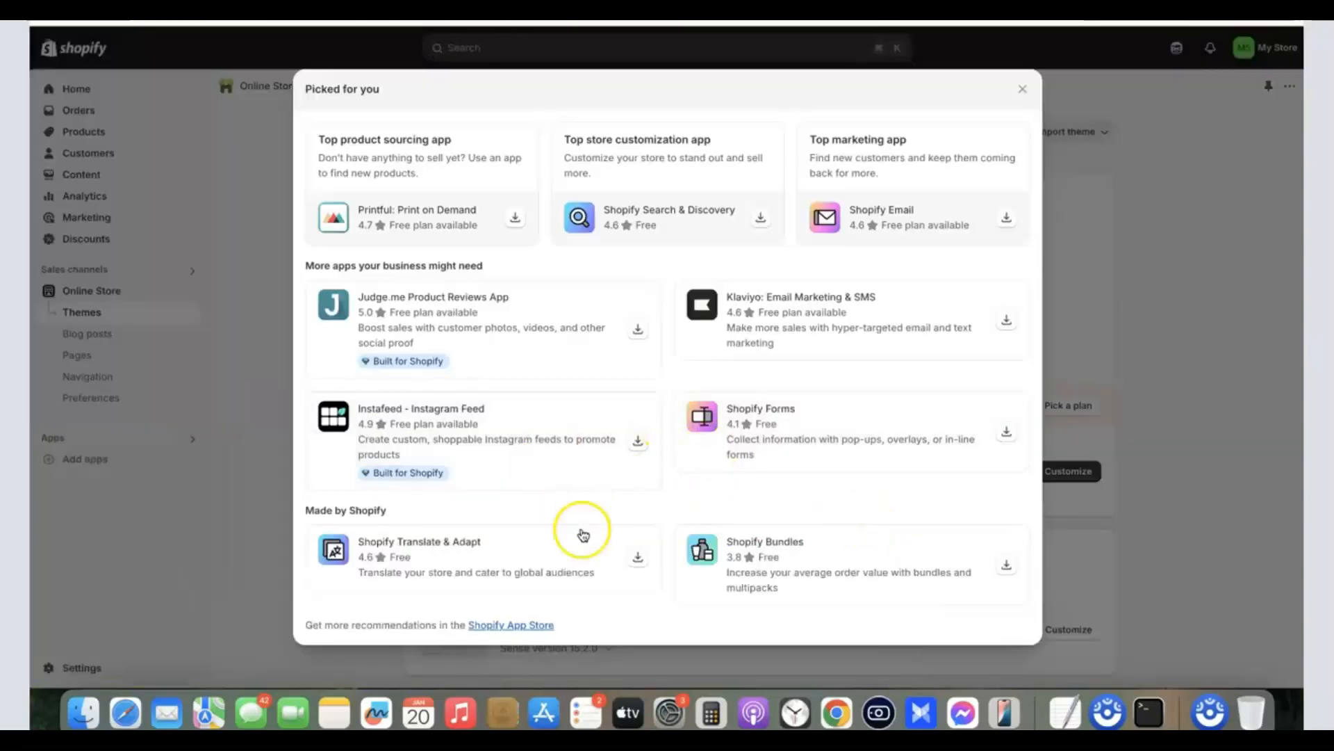
click(510, 627)
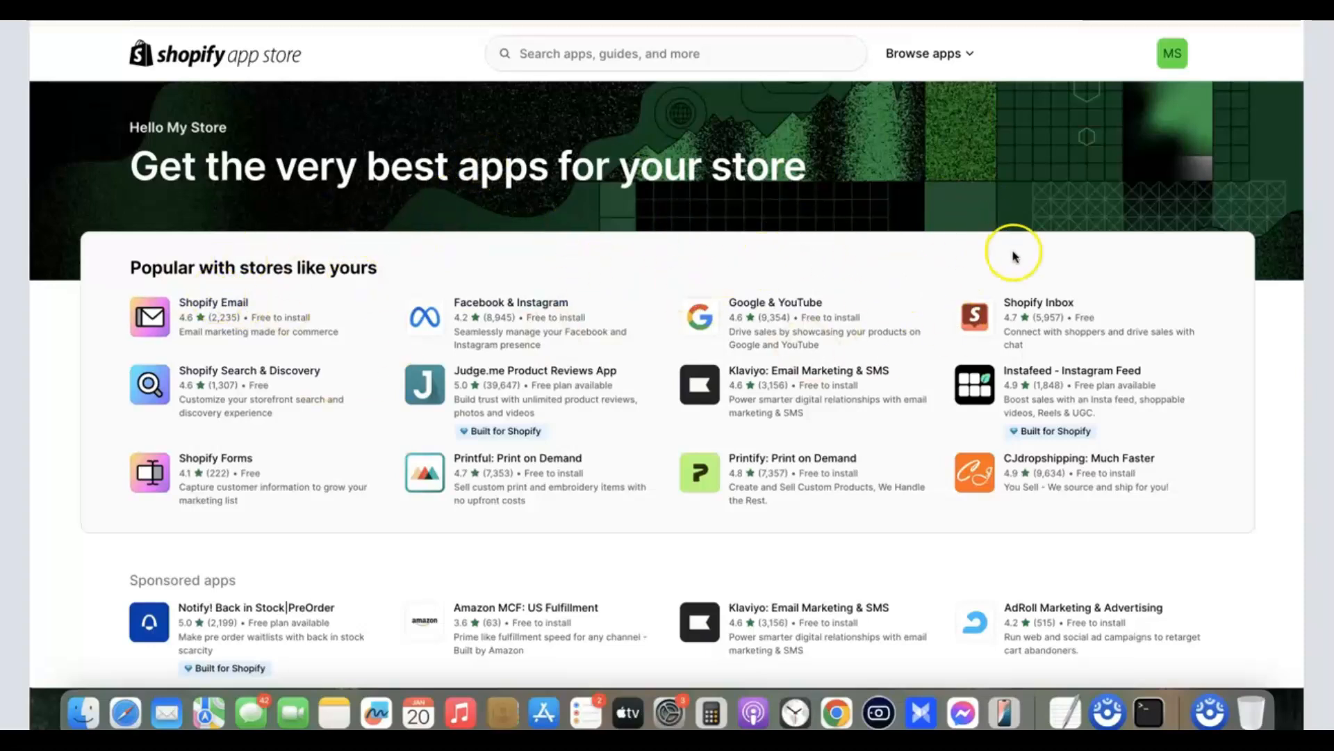
scroll(769, 390, down, 6)
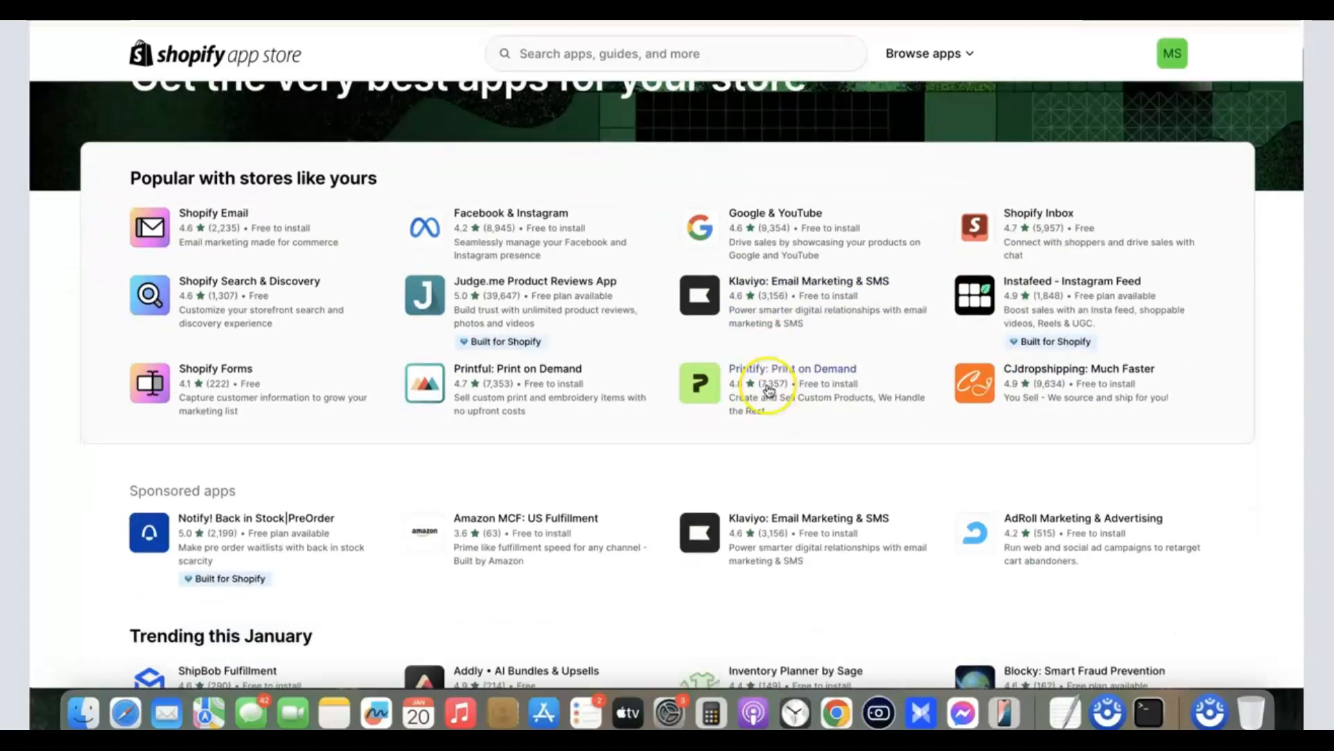
scroll(769, 390, up, 6)
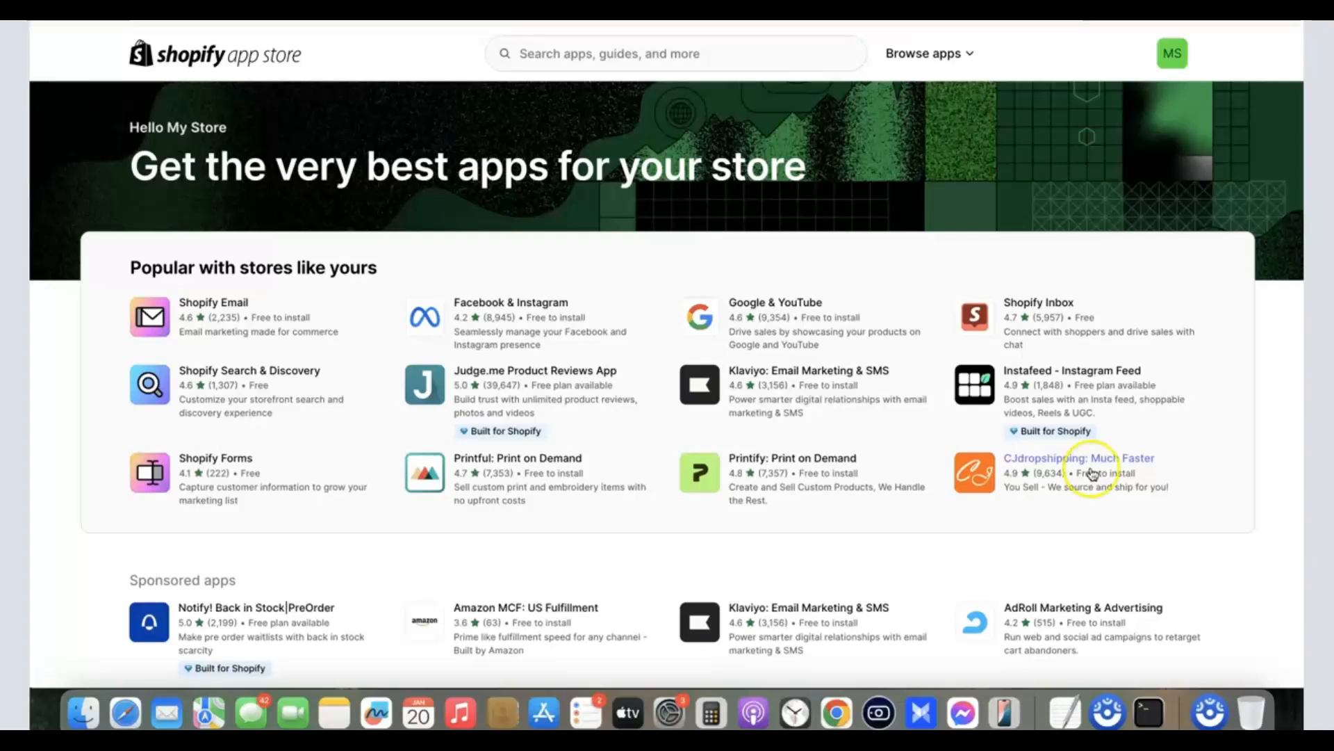
Step: Search 'Dser' in the App Store and install DSers-AliExpress Dropshipping, granting its permissions
click(625, 54)
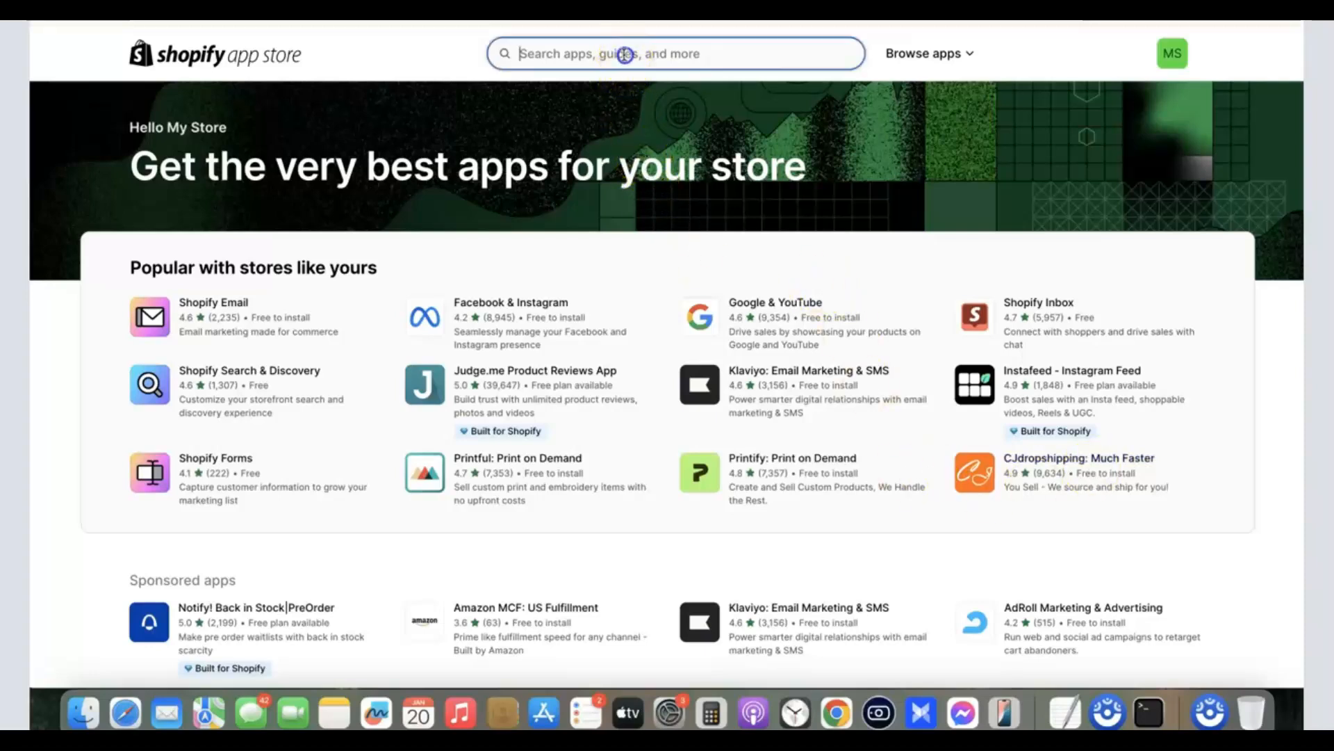
text(Dser)
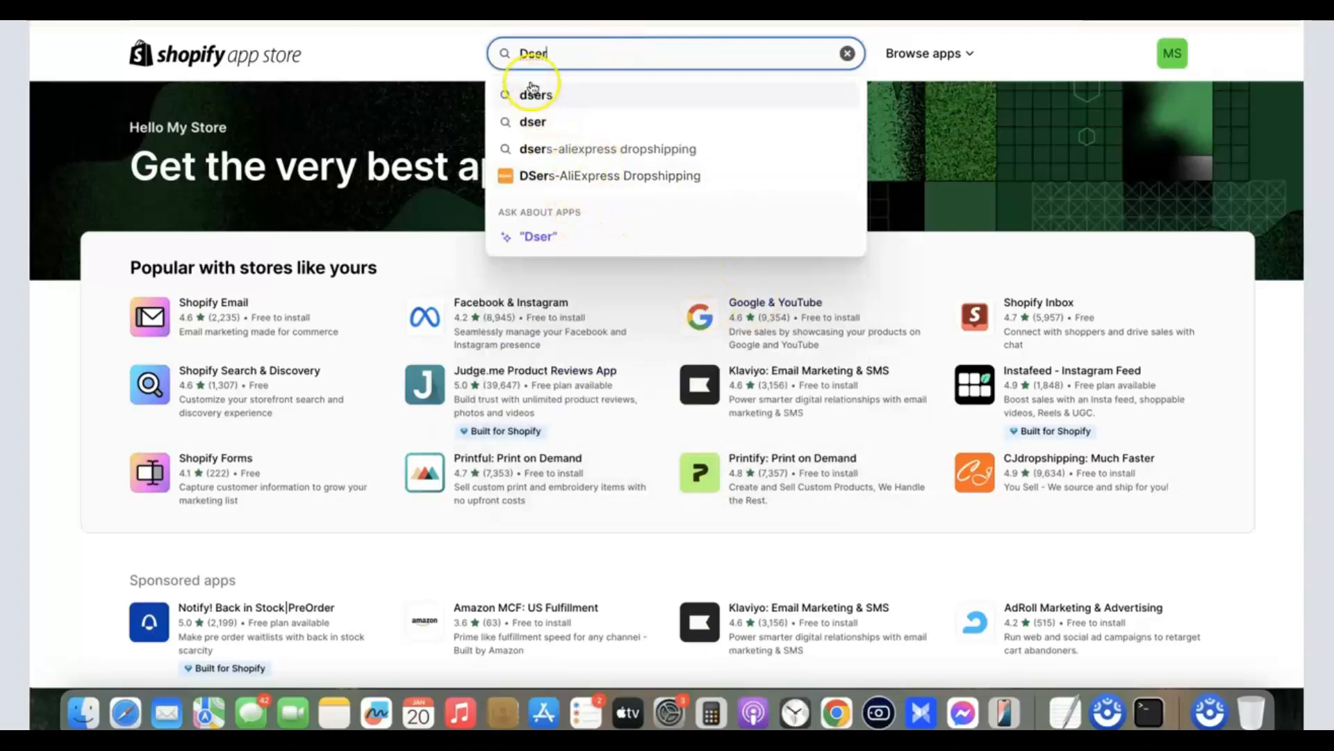
click(571, 175)
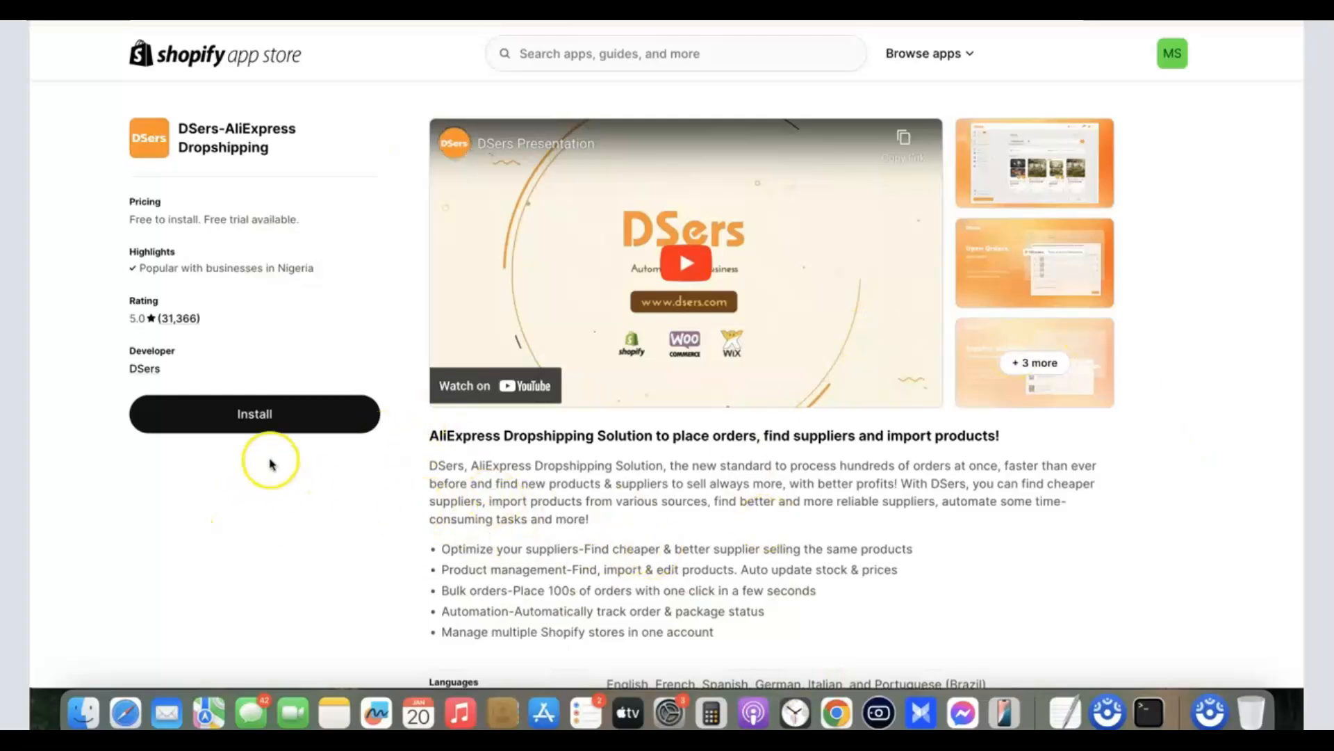
click(255, 421)
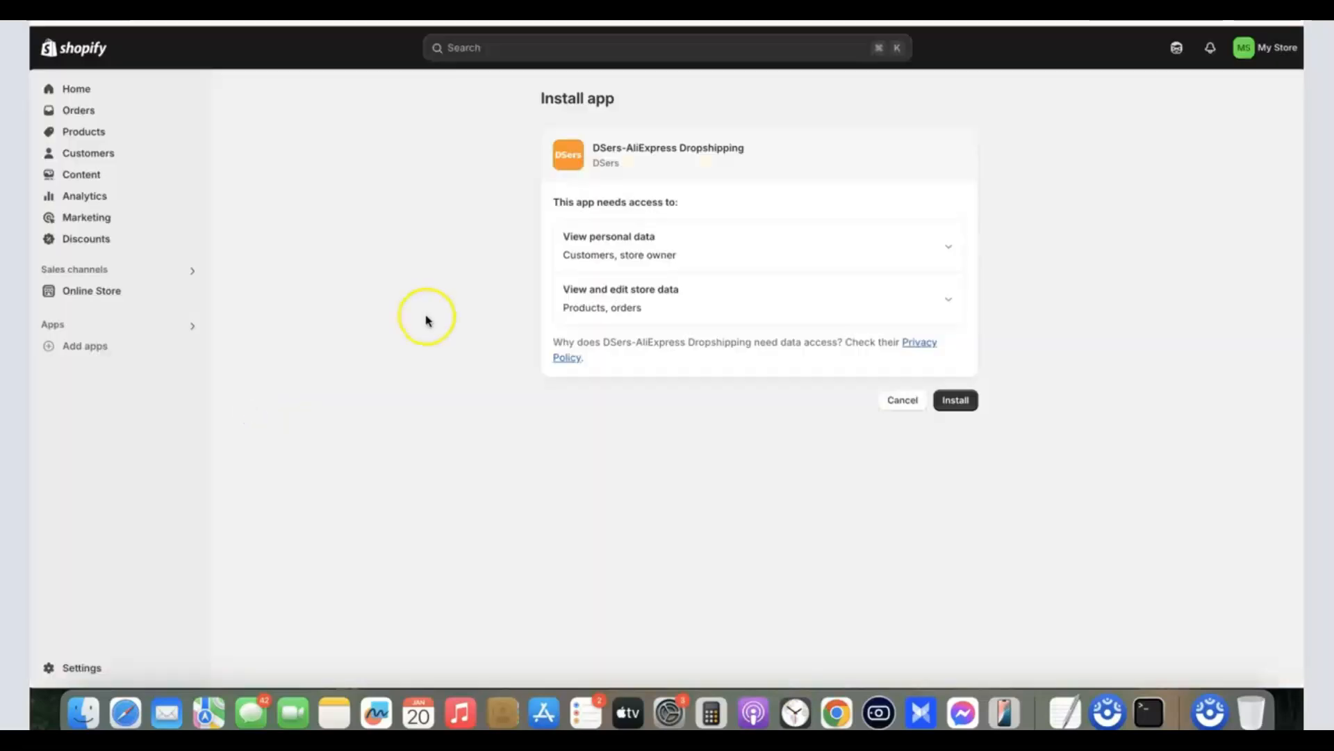
click(965, 408)
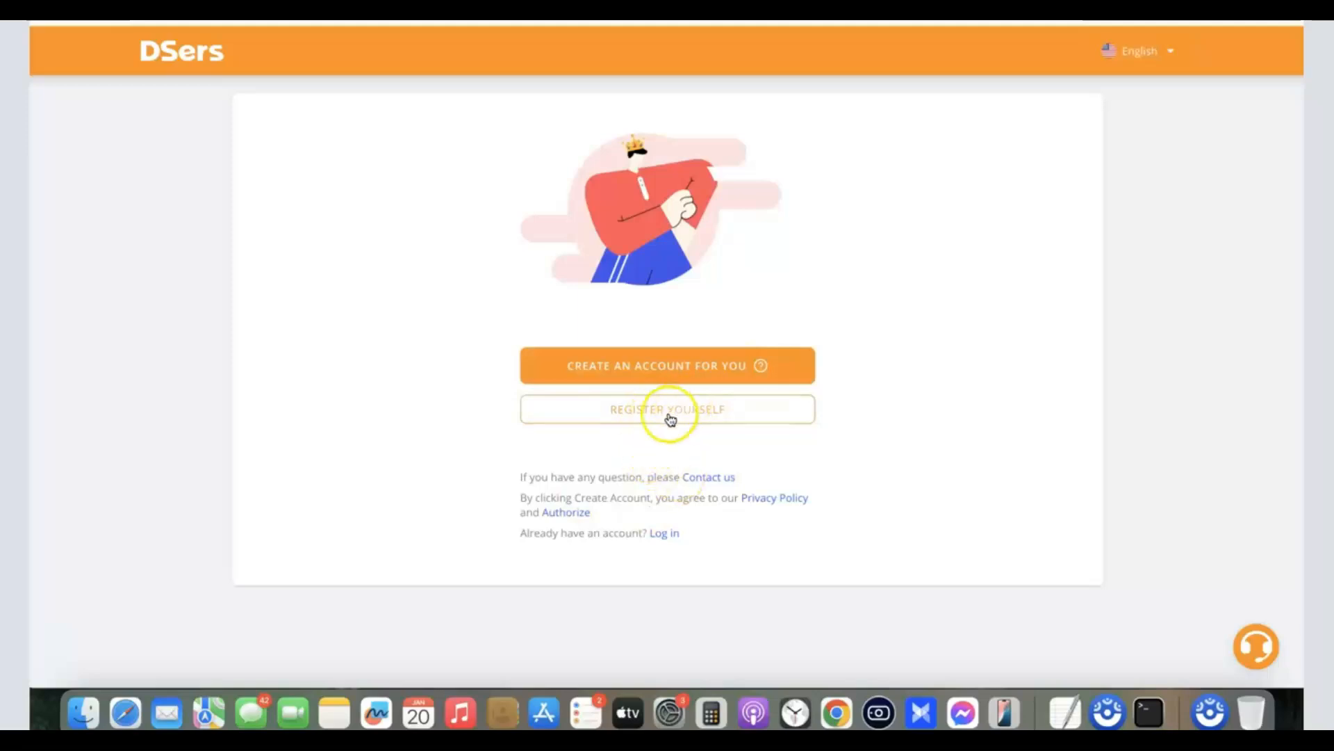
Step: Have DSers create the account automatically and select the Basic (Free) plan
click(635, 370)
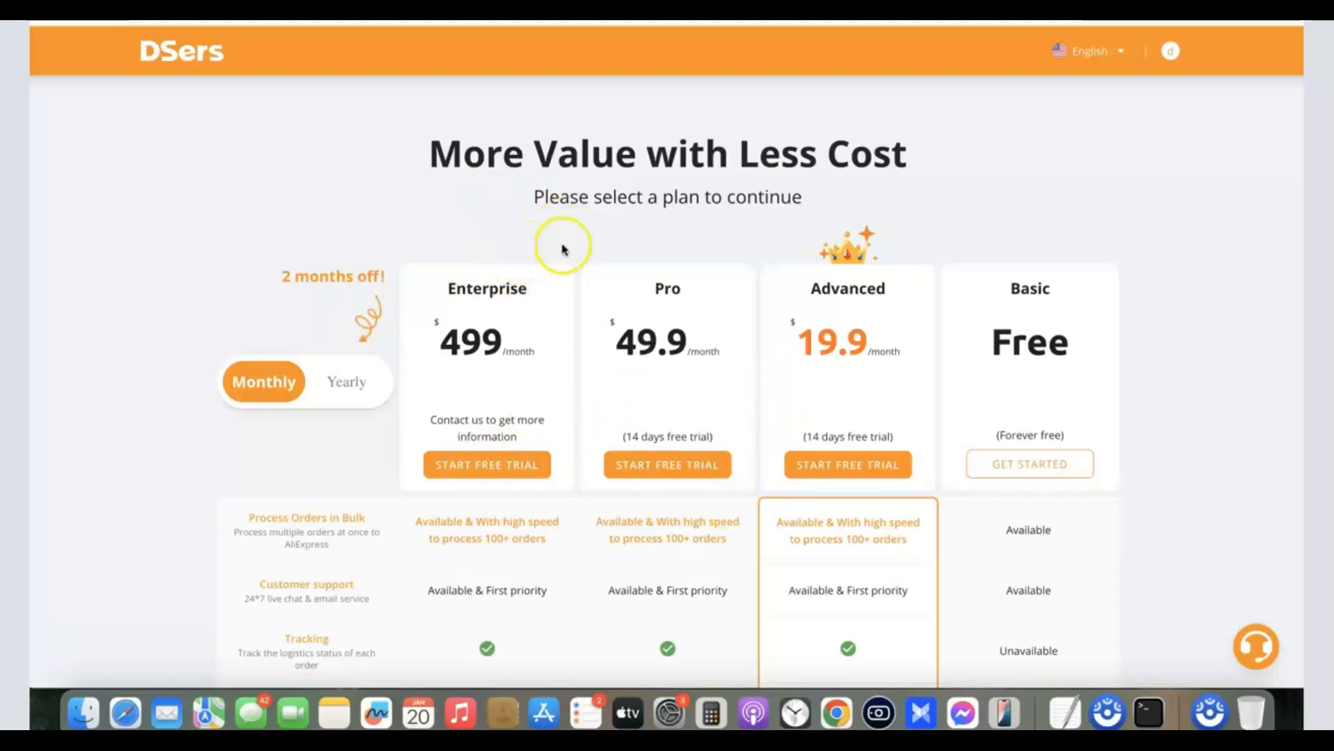
scroll(1104, 224, down, 2)
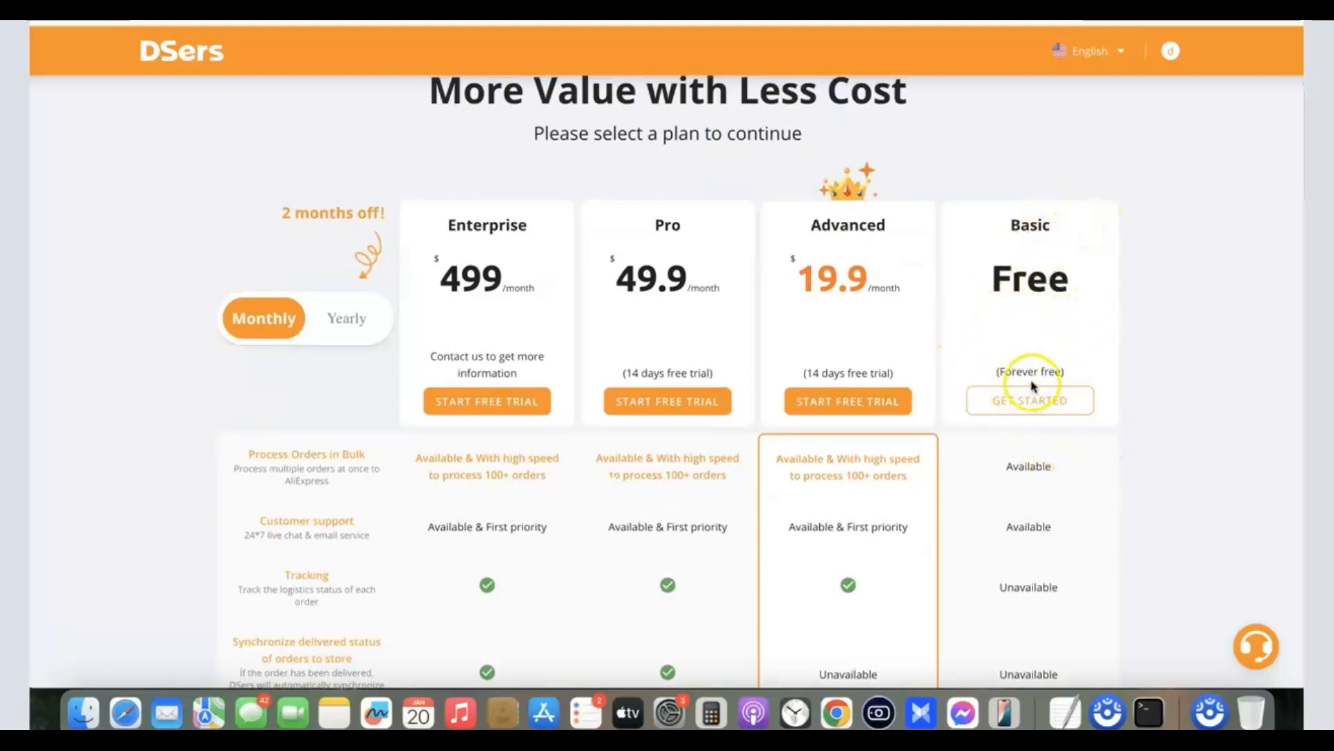
scroll(1001, 343, down, 1)
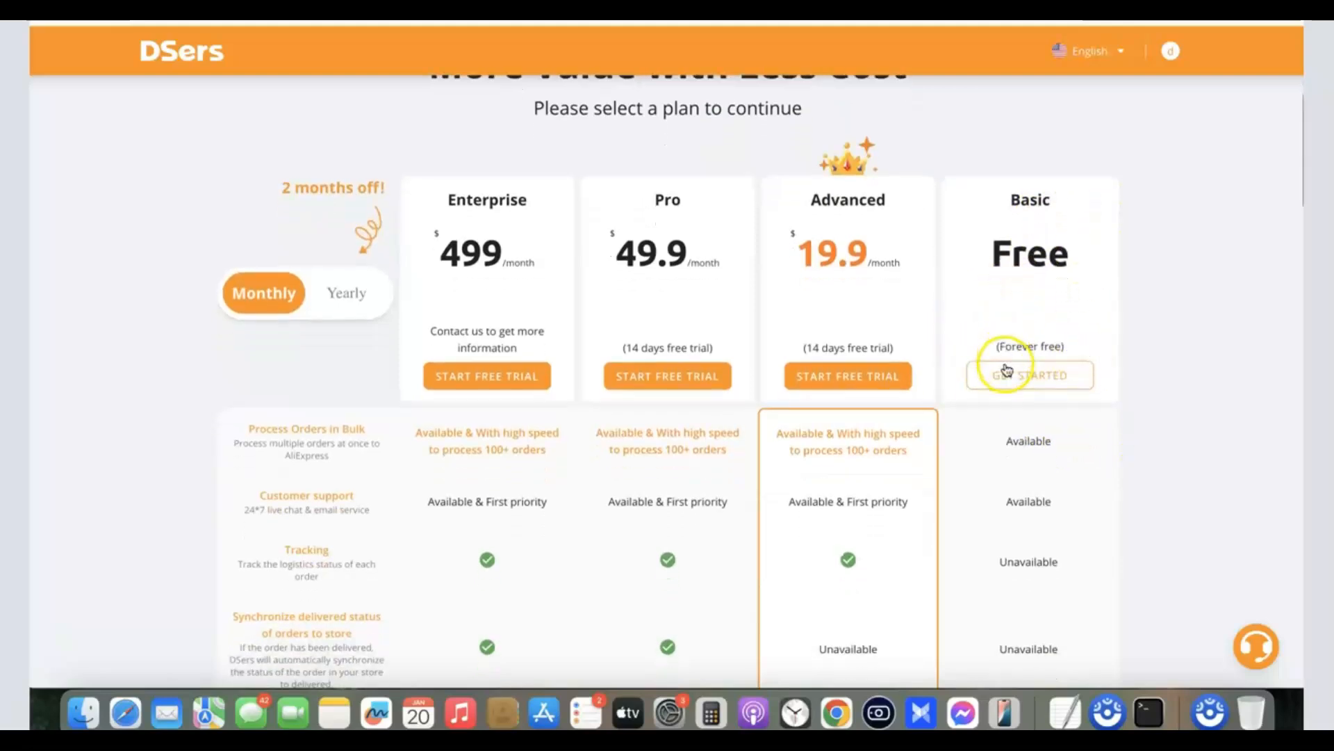
click(1027, 379)
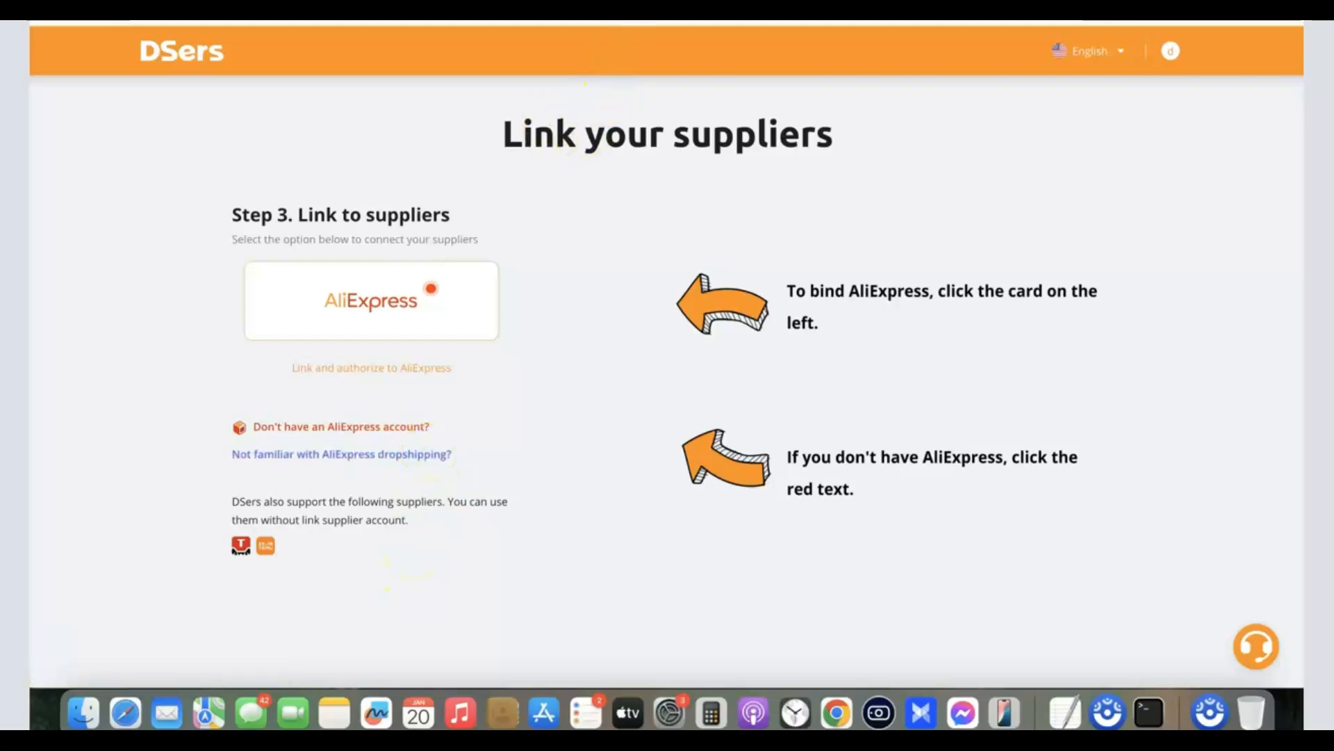
Step: In a new tab, search 'Aliexpress' and open the AliExpress website
key(super+t)
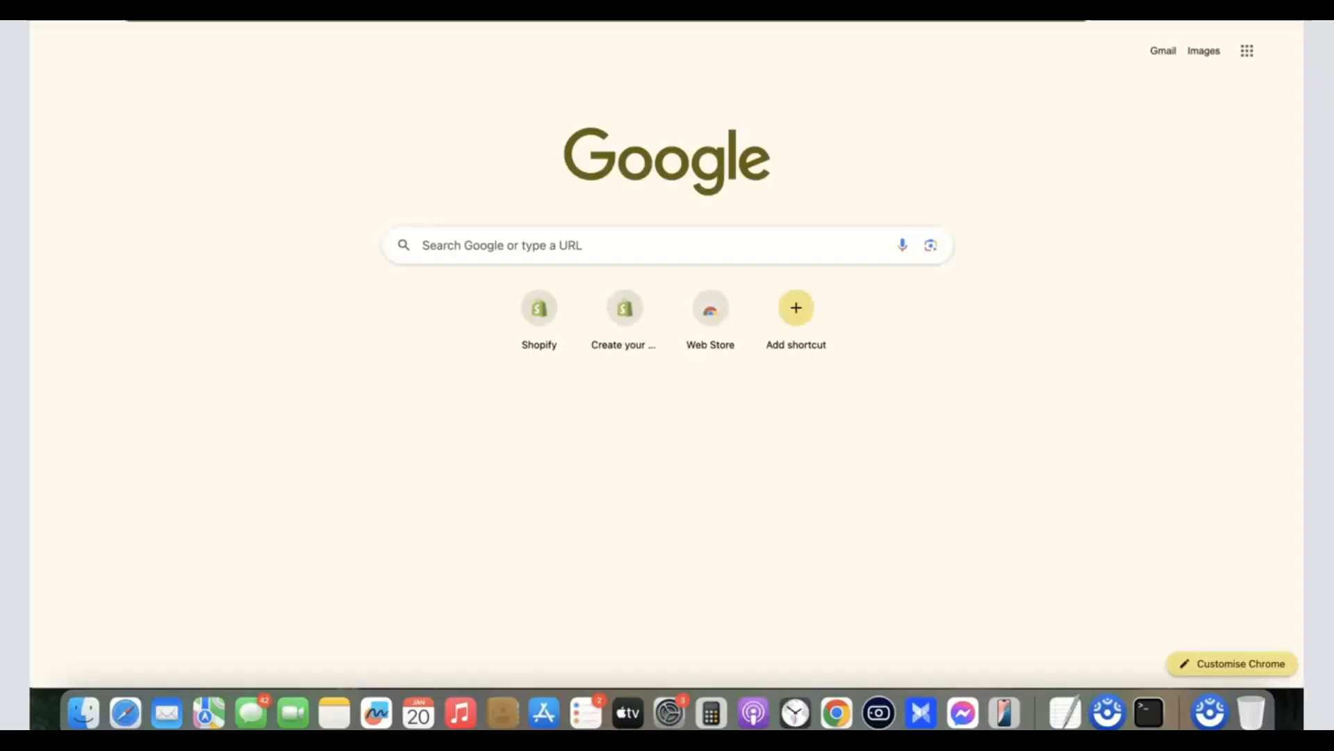
click(605, 12)
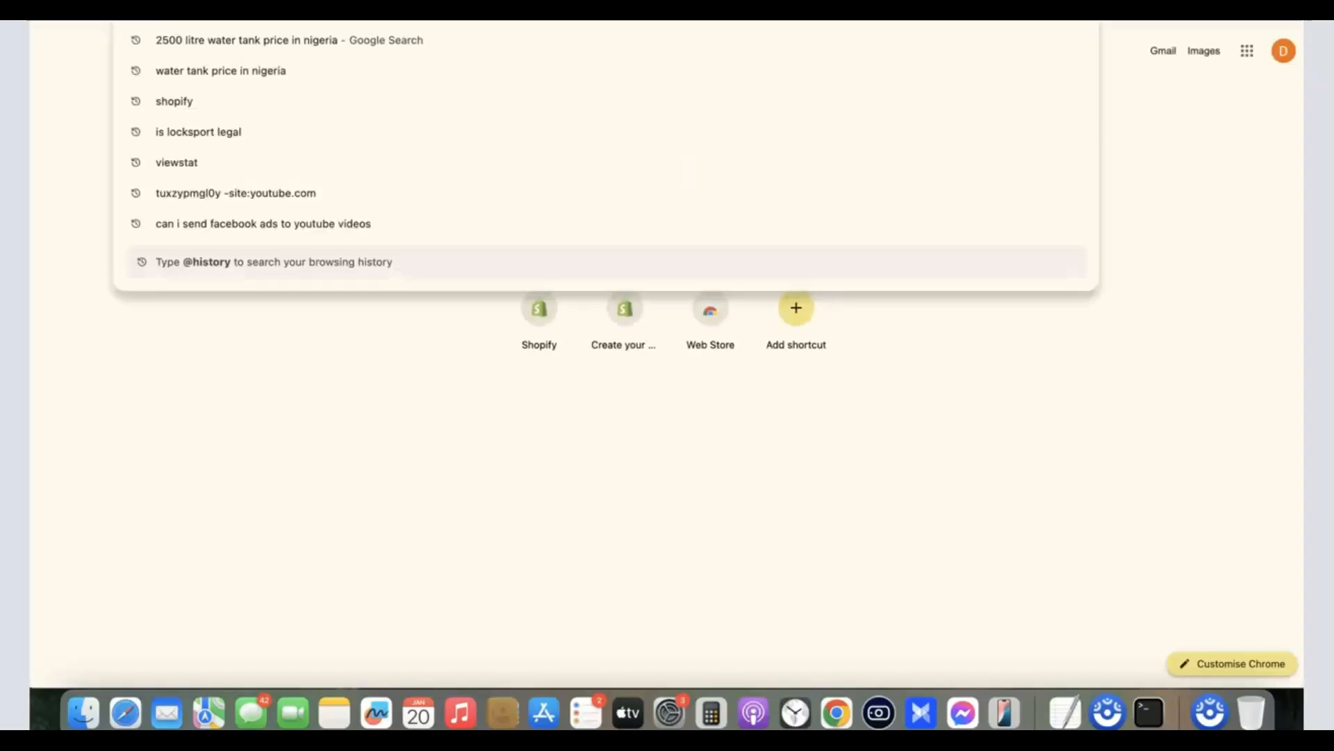
text(Alie)
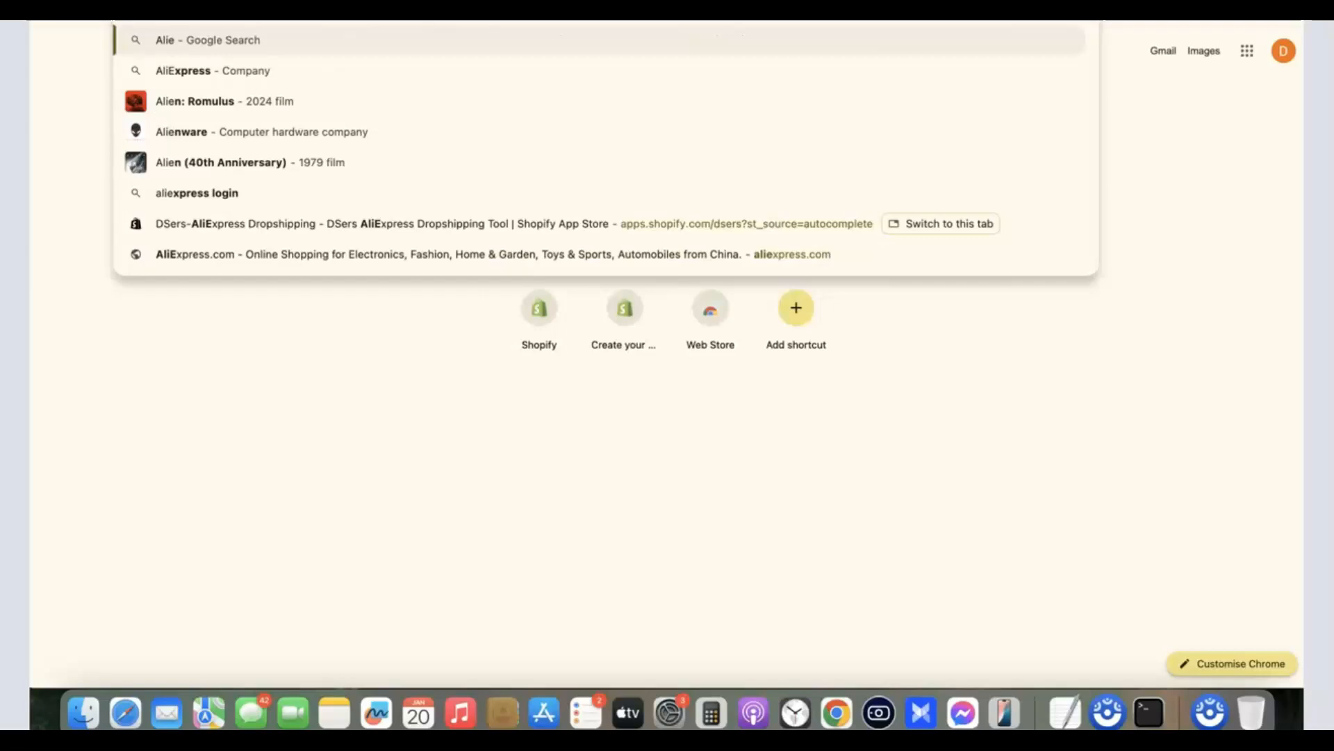
text(xpress)
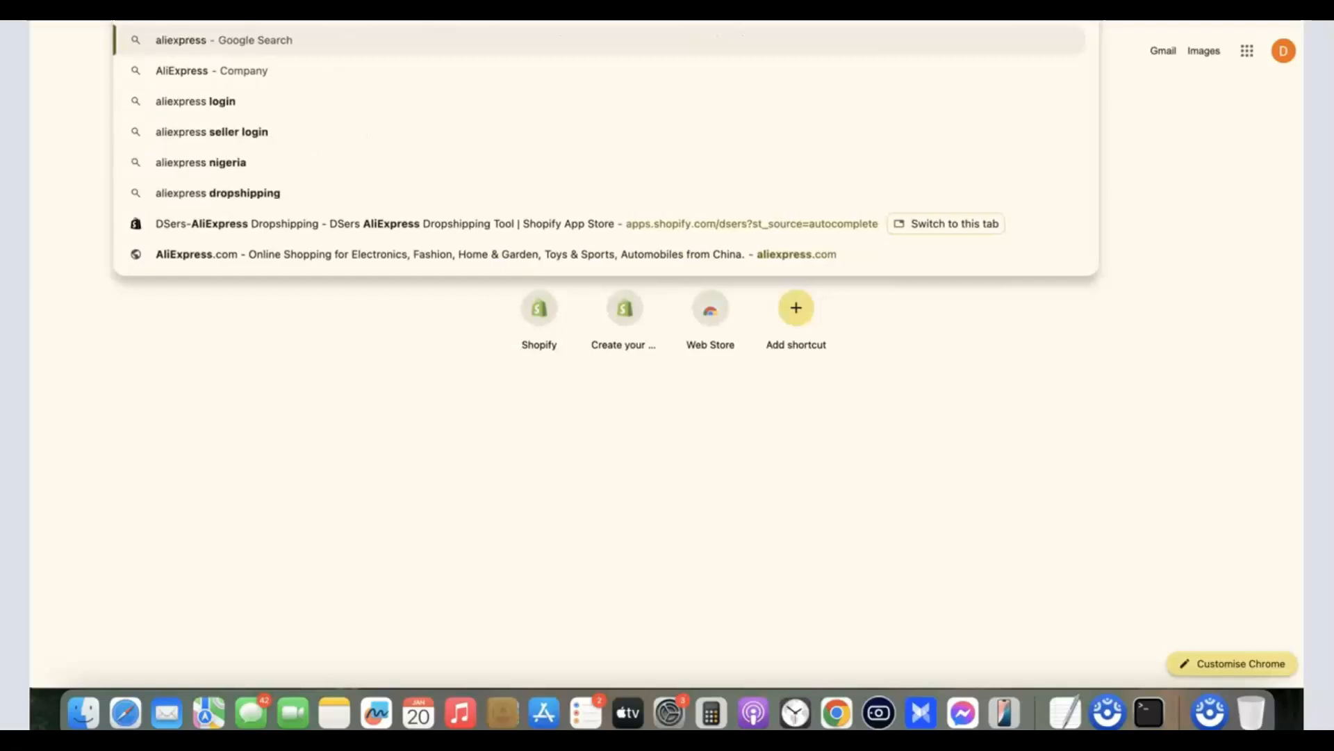
key(Return)
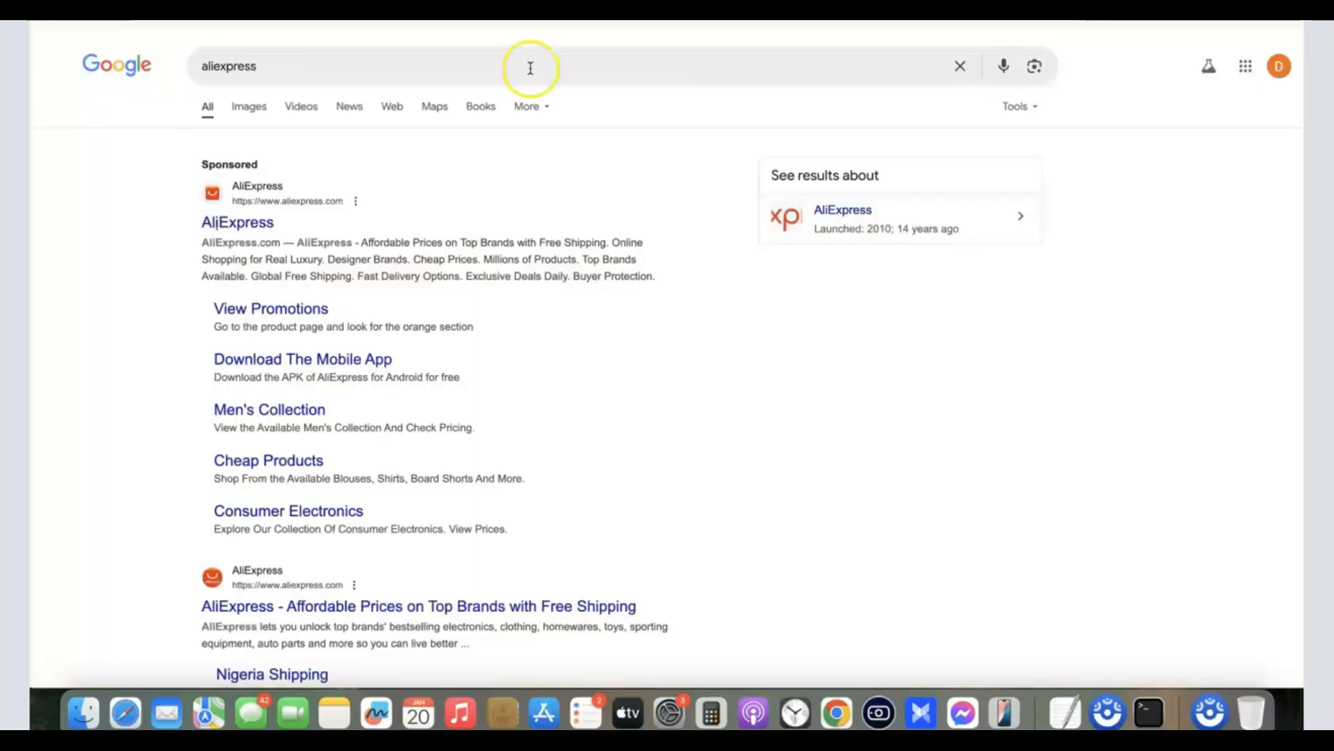
scroll(467, 271, down, 5)
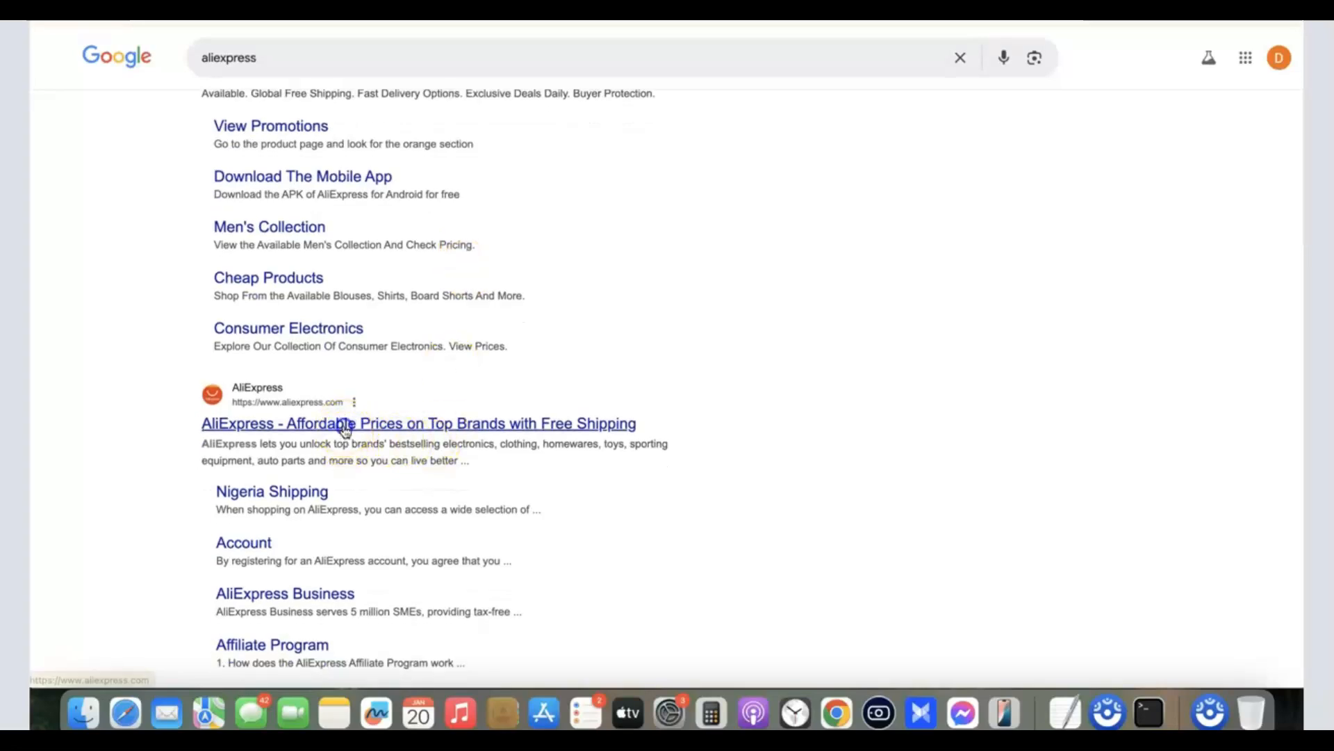
click(350, 432)
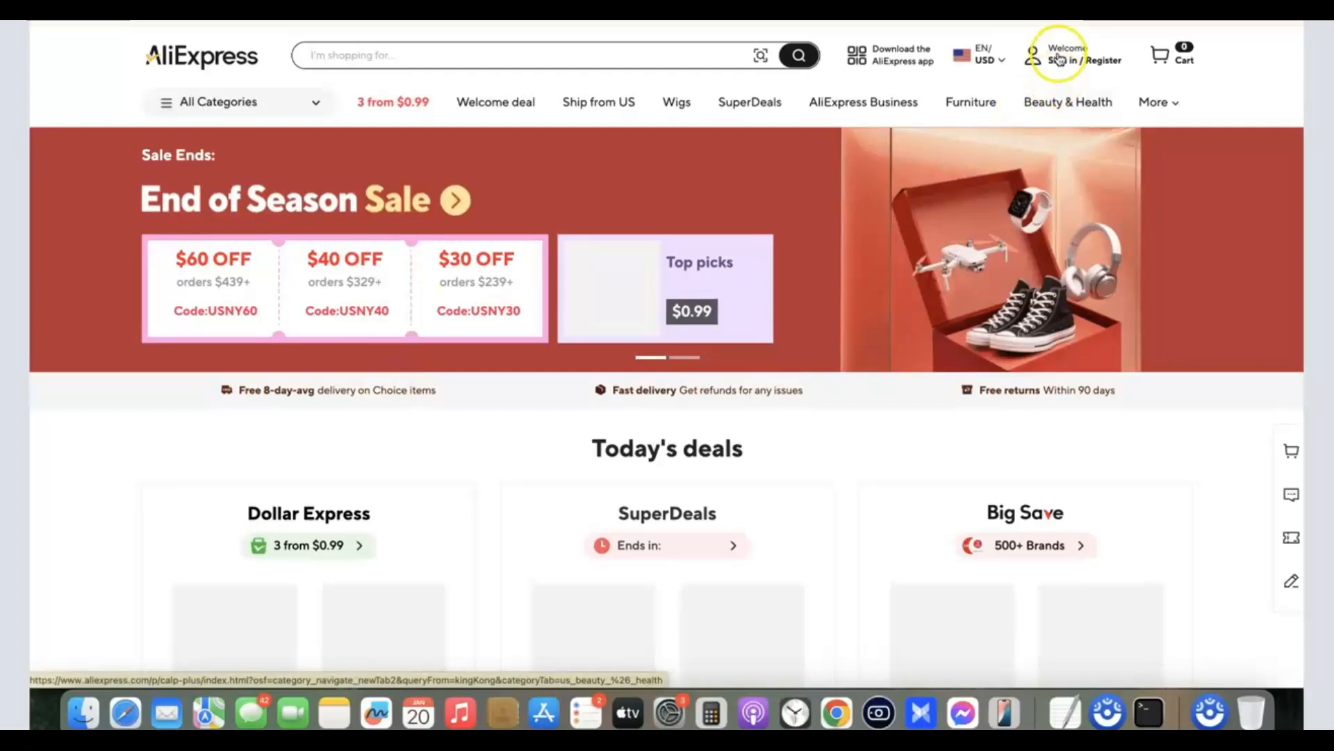
Step: Sign in to AliExpress with the account e-mail and password, then verify with the emailed code
click(1059, 59)
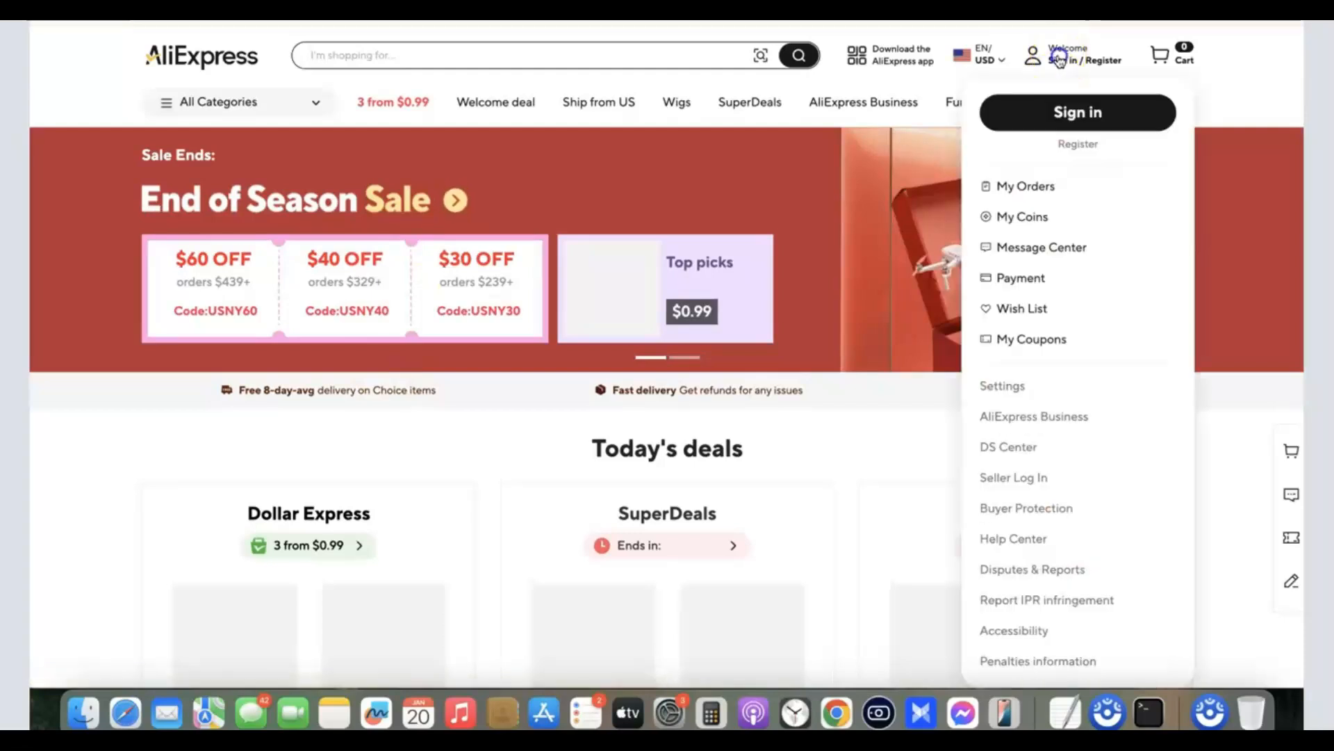
click(1063, 113)
click(688, 266)
click(638, 323)
click(594, 315)
text(********)
click(661, 362)
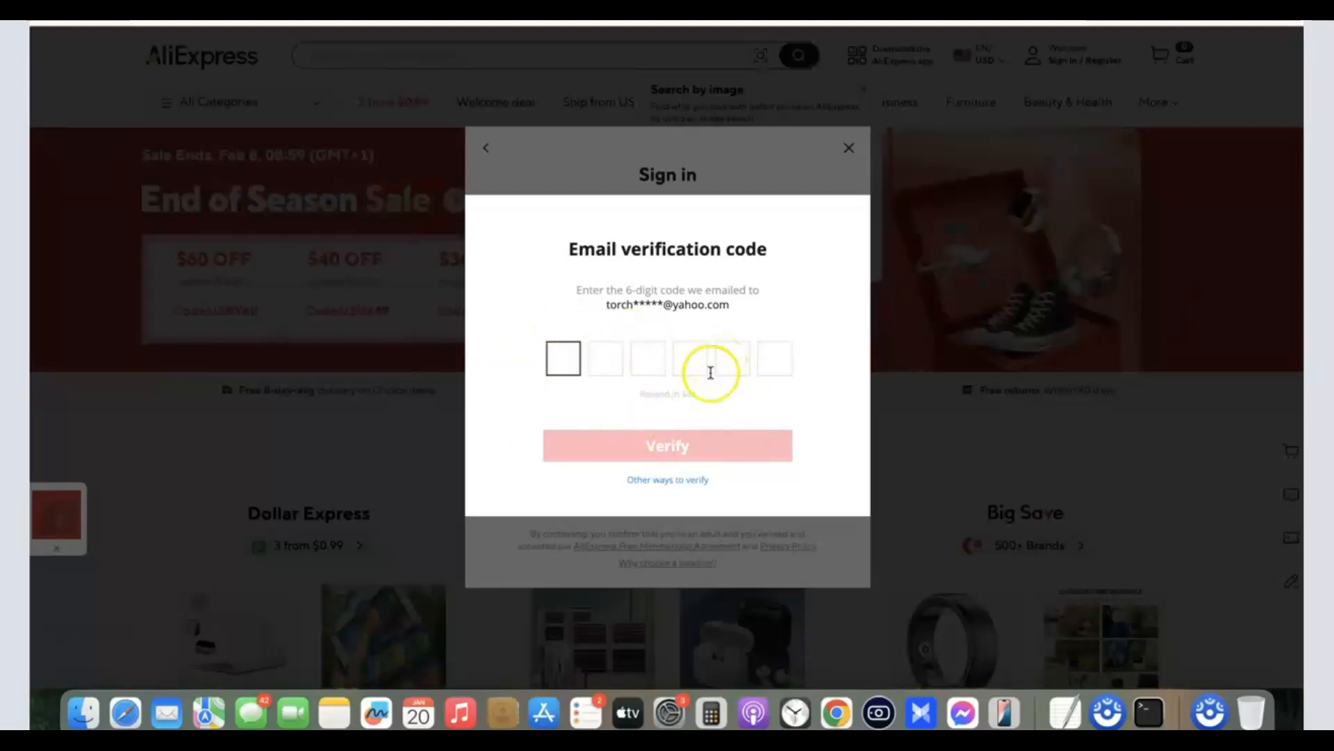
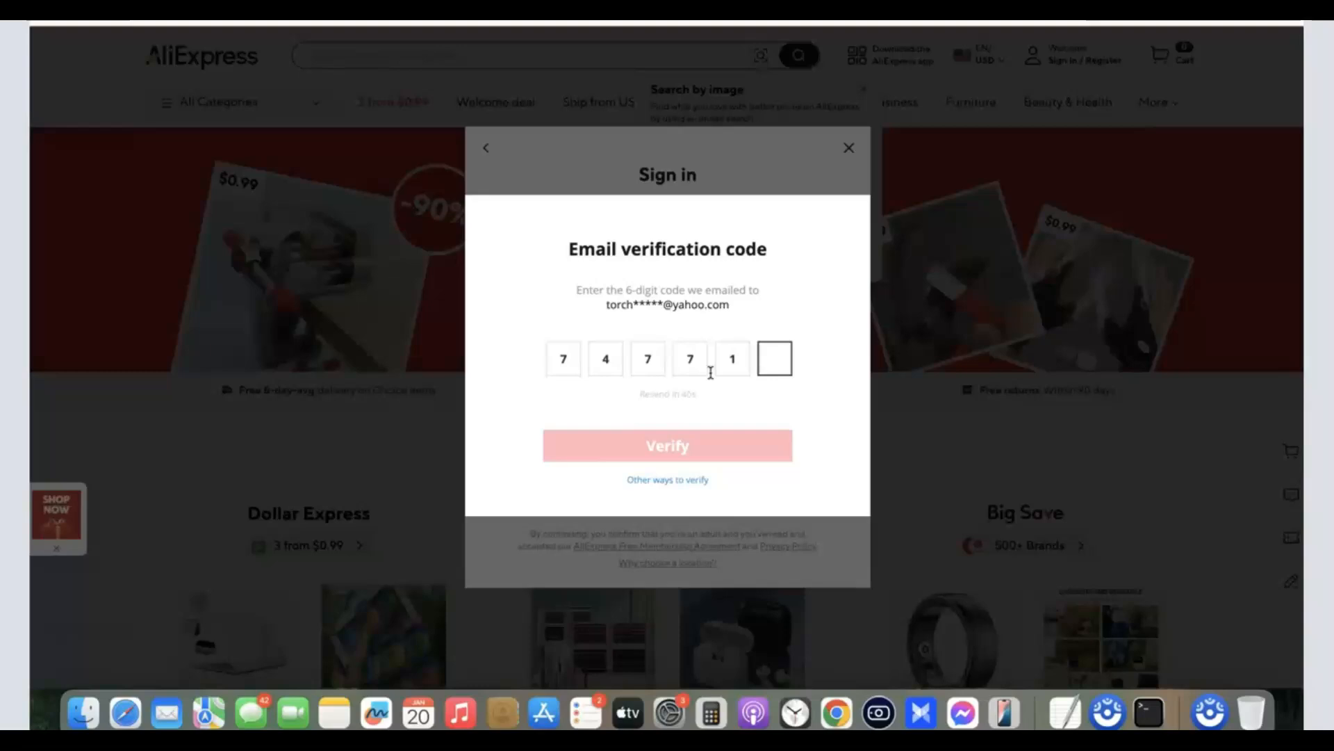
click(665, 448)
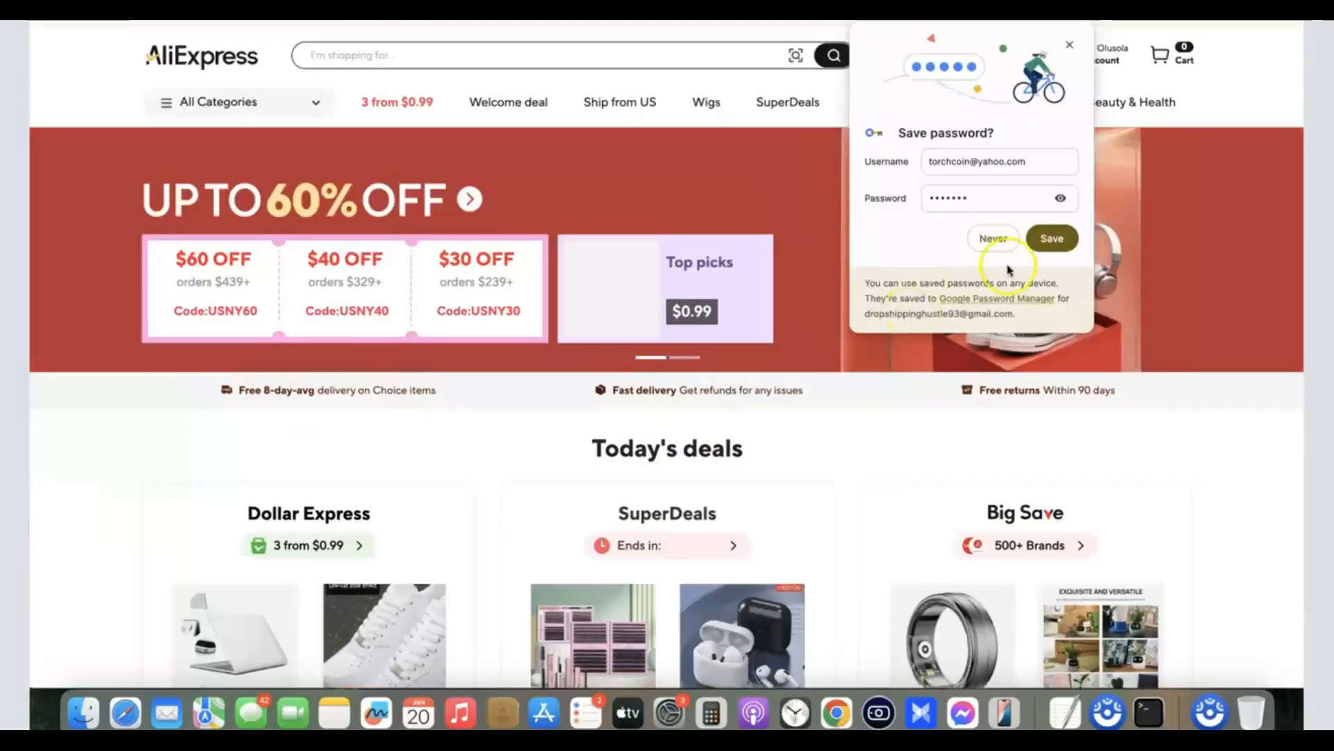
Step: Save the AliExpress password in Chrome, then link and authorize AliExpress as the DSers supplier
click(1050, 238)
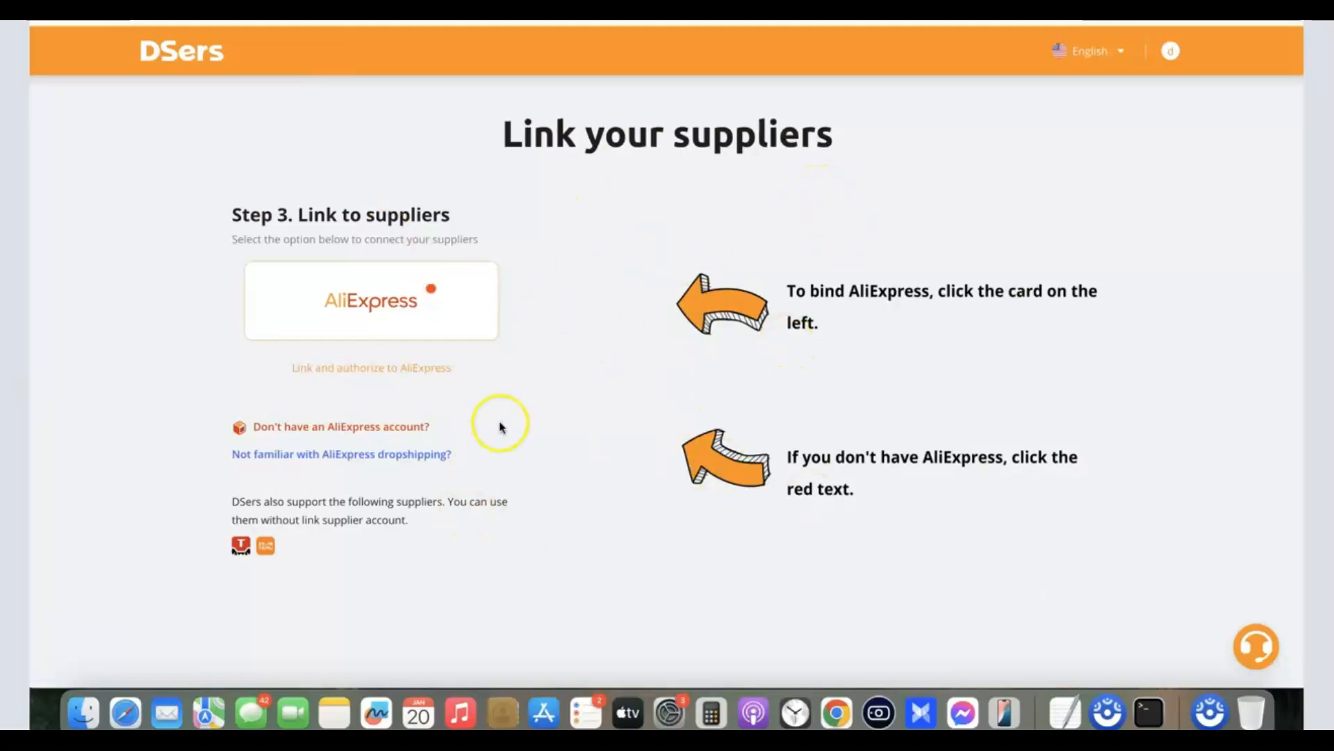
click(389, 301)
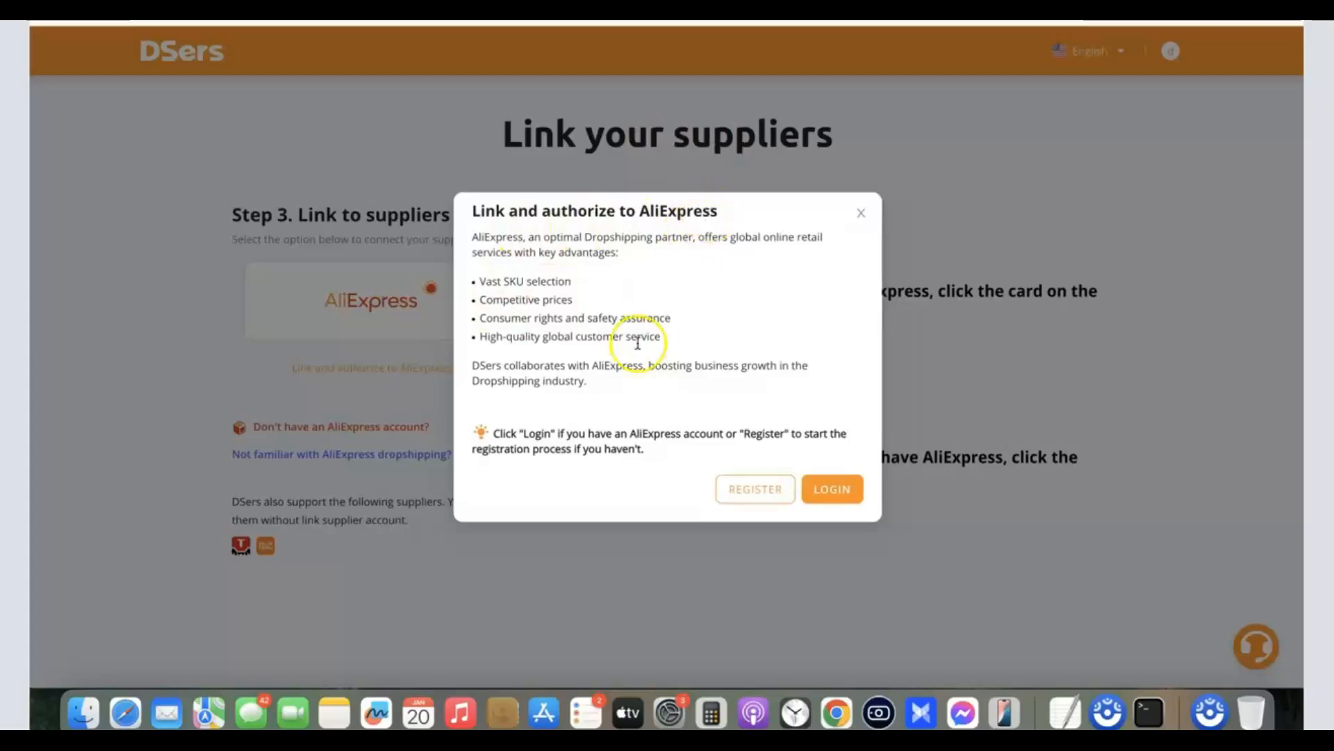
click(828, 488)
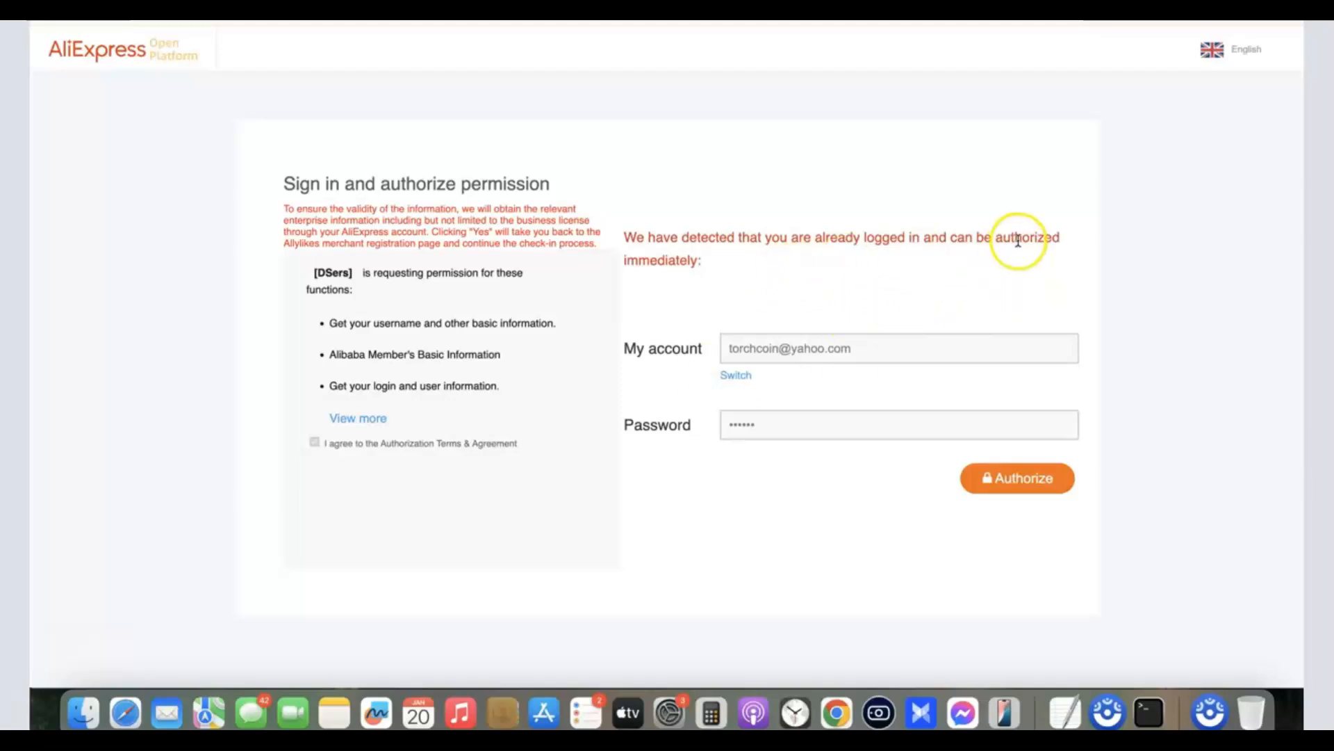
click(1021, 486)
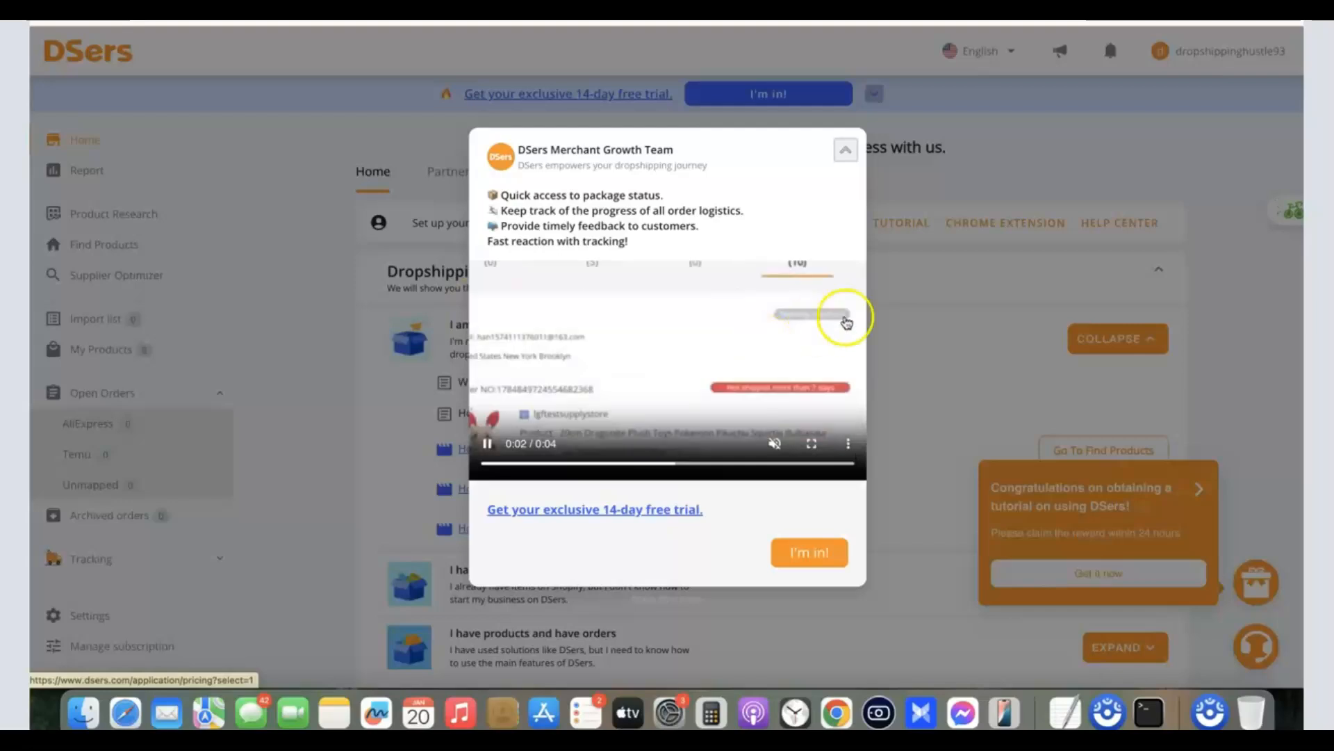
Step: Dismiss the free-trial popup, go to Find Products and show the Toys & Hobbies categories
click(849, 153)
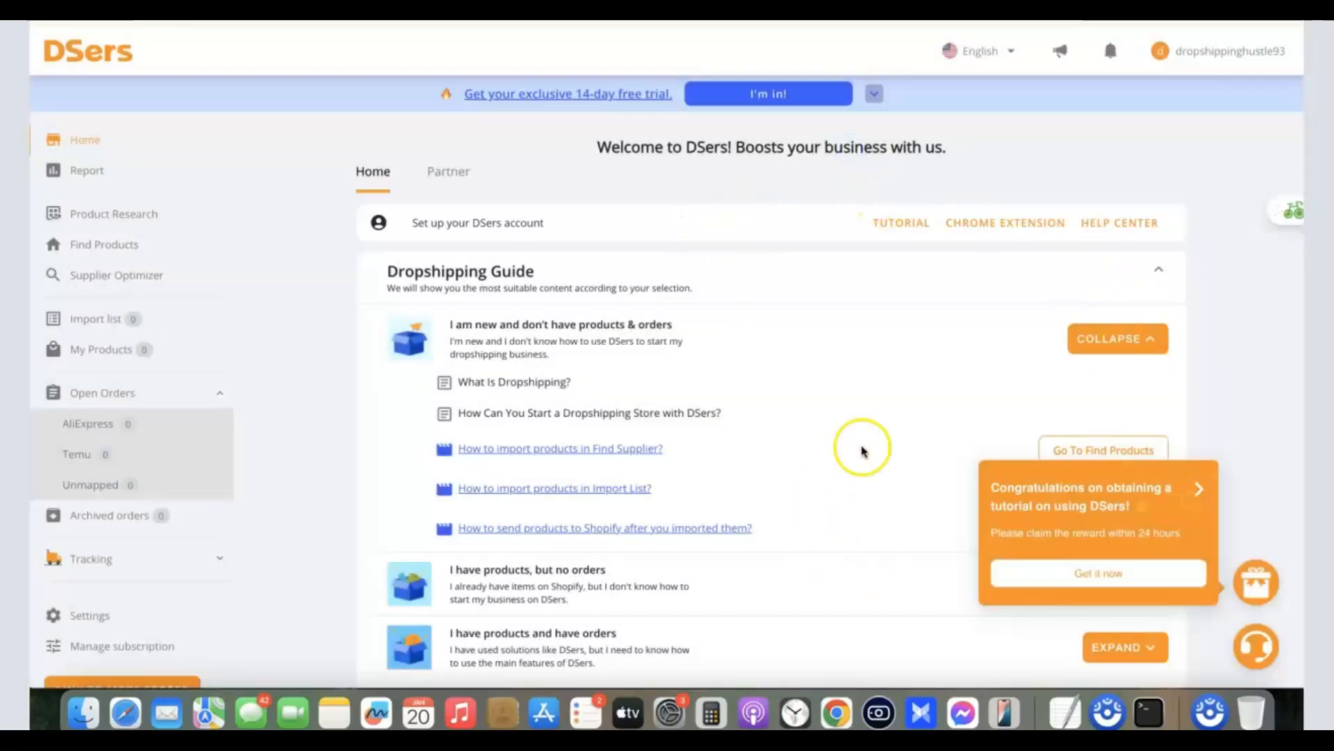
scroll(878, 441, down, 2)
scroll(878, 441, up, 2)
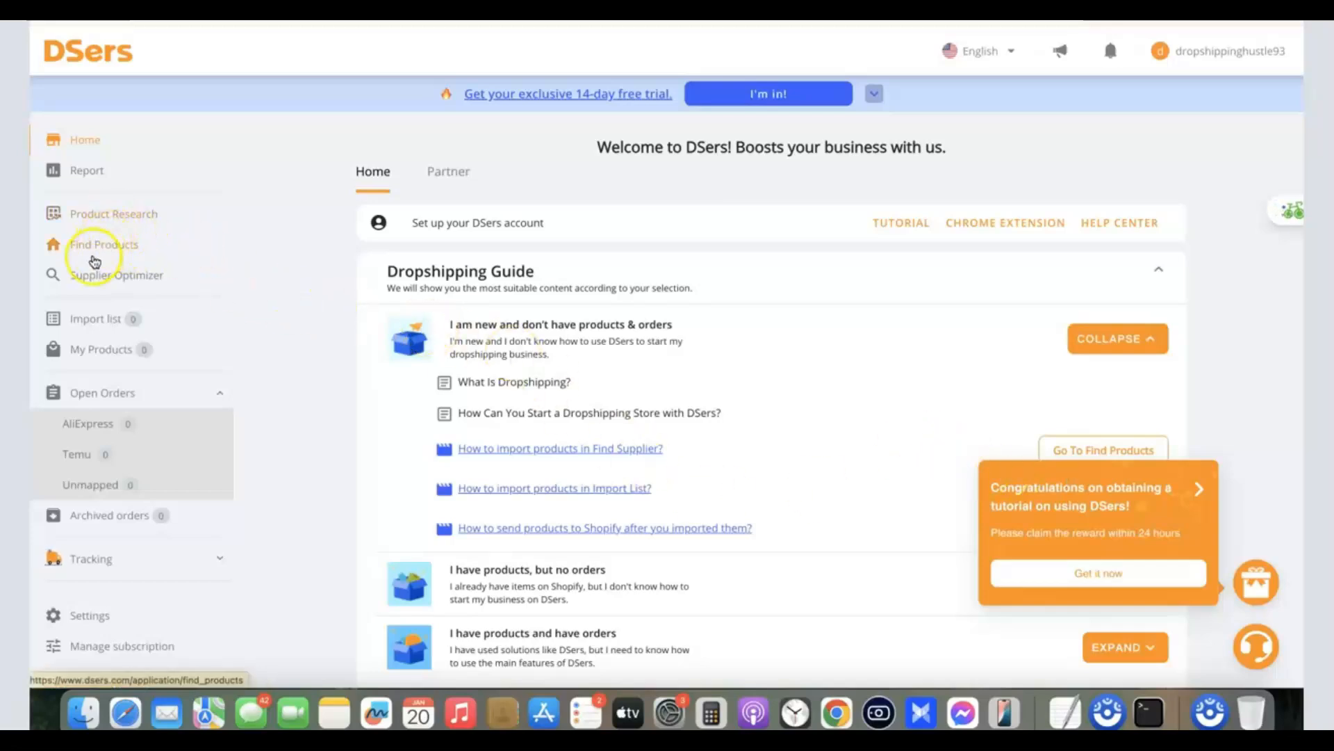
click(102, 244)
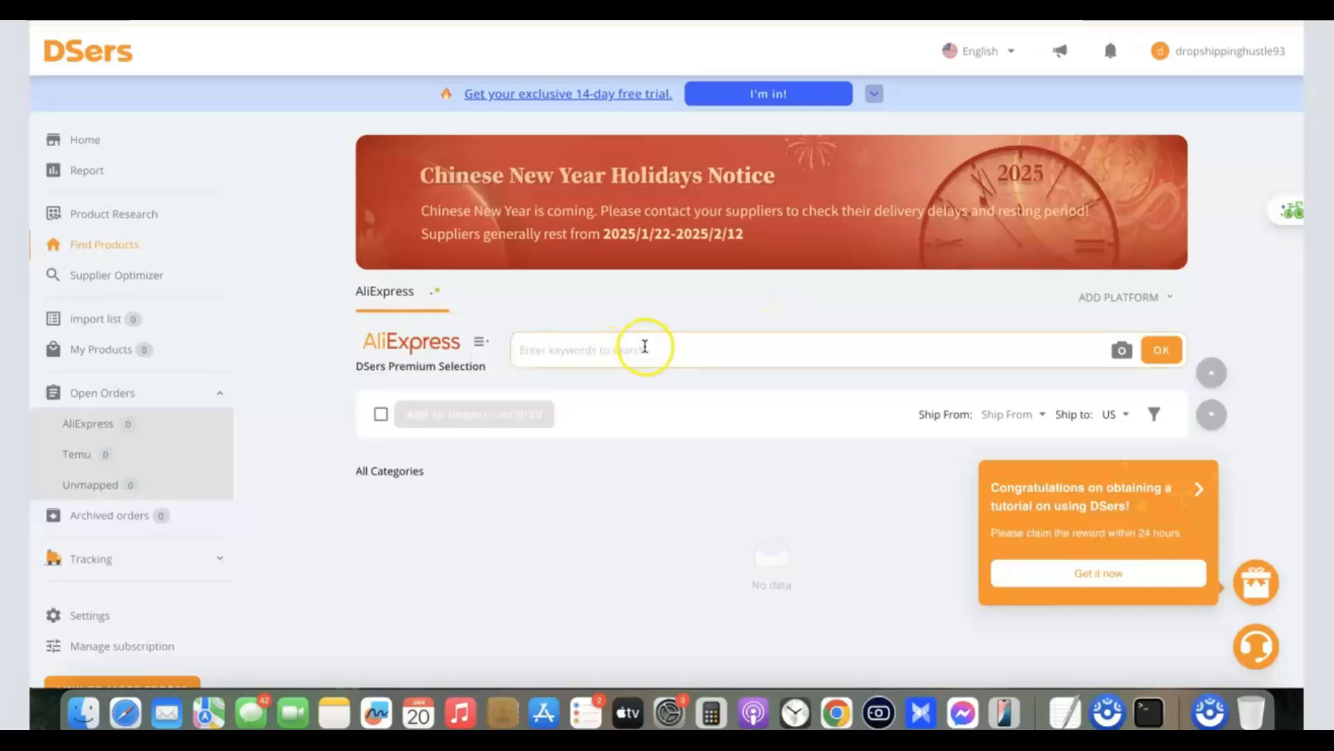
click(472, 346)
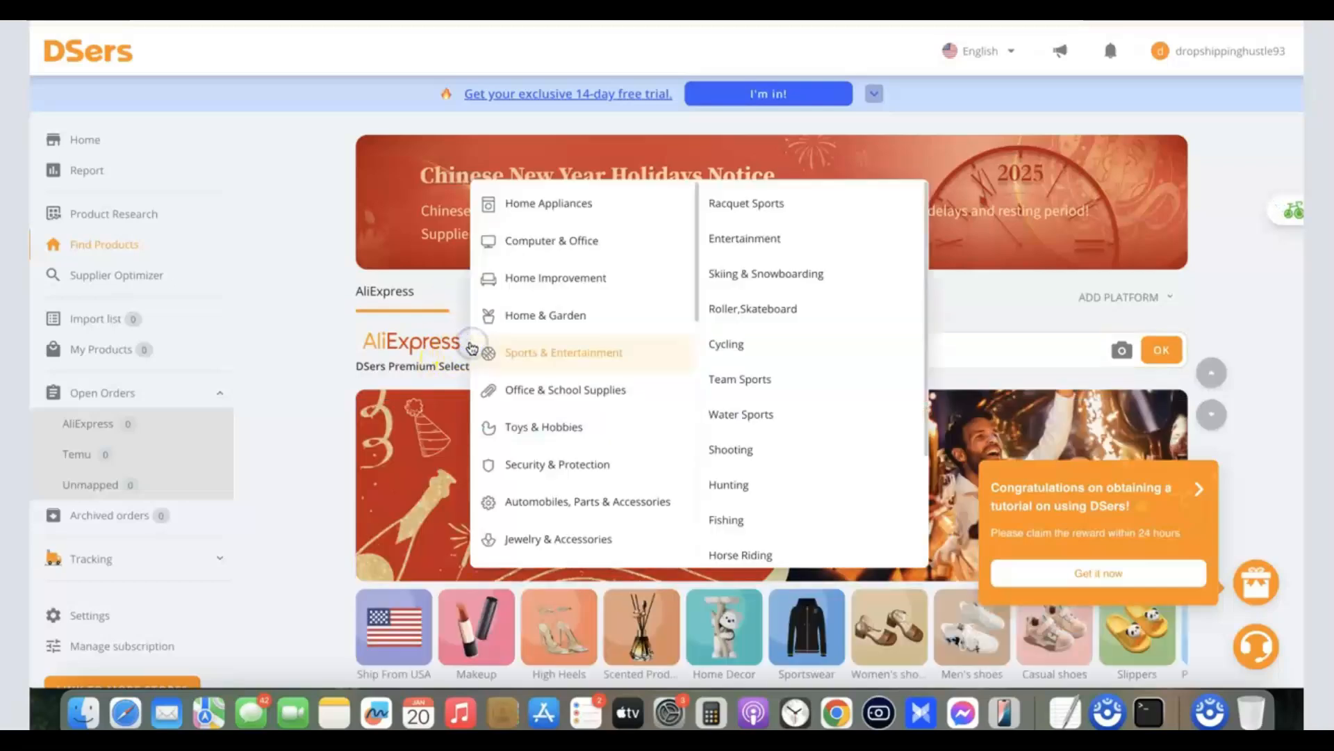
scroll(473, 347, down, 1)
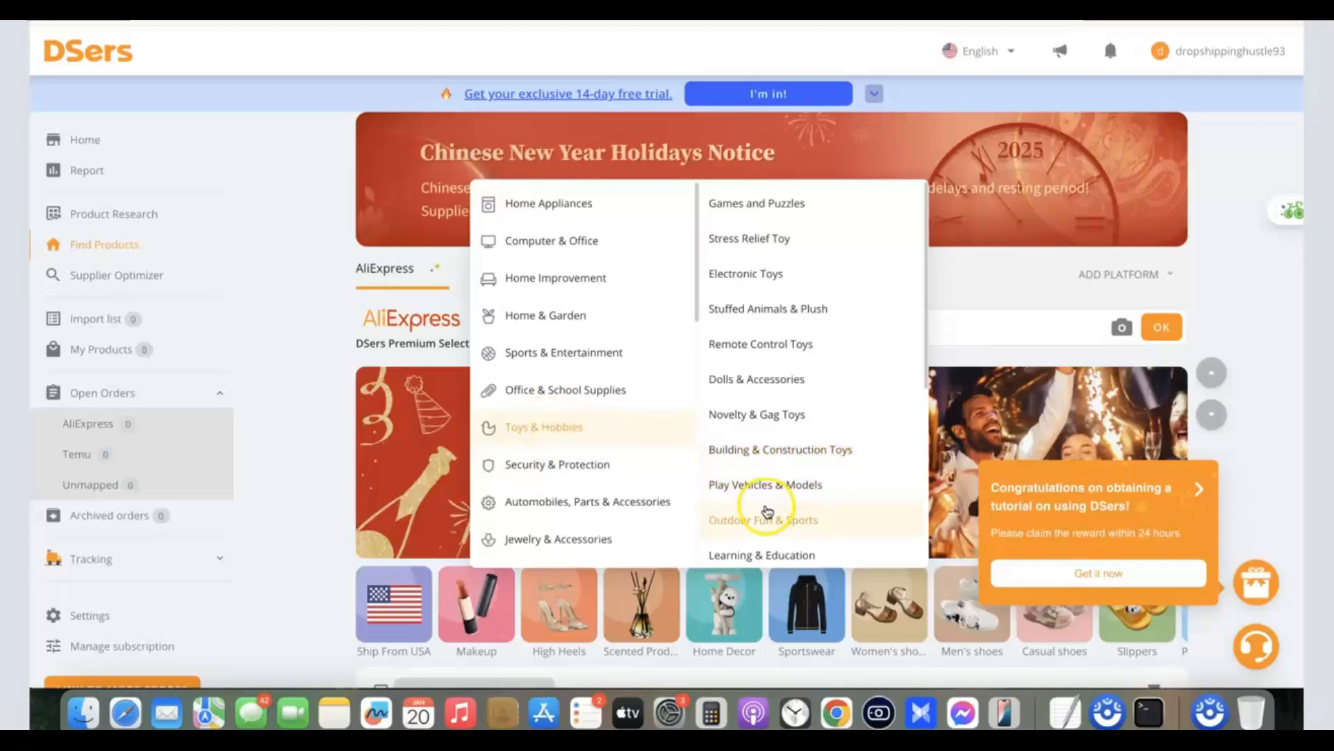
Step: Browse the Outdoor Fun & Sports category's product grid
click(762, 518)
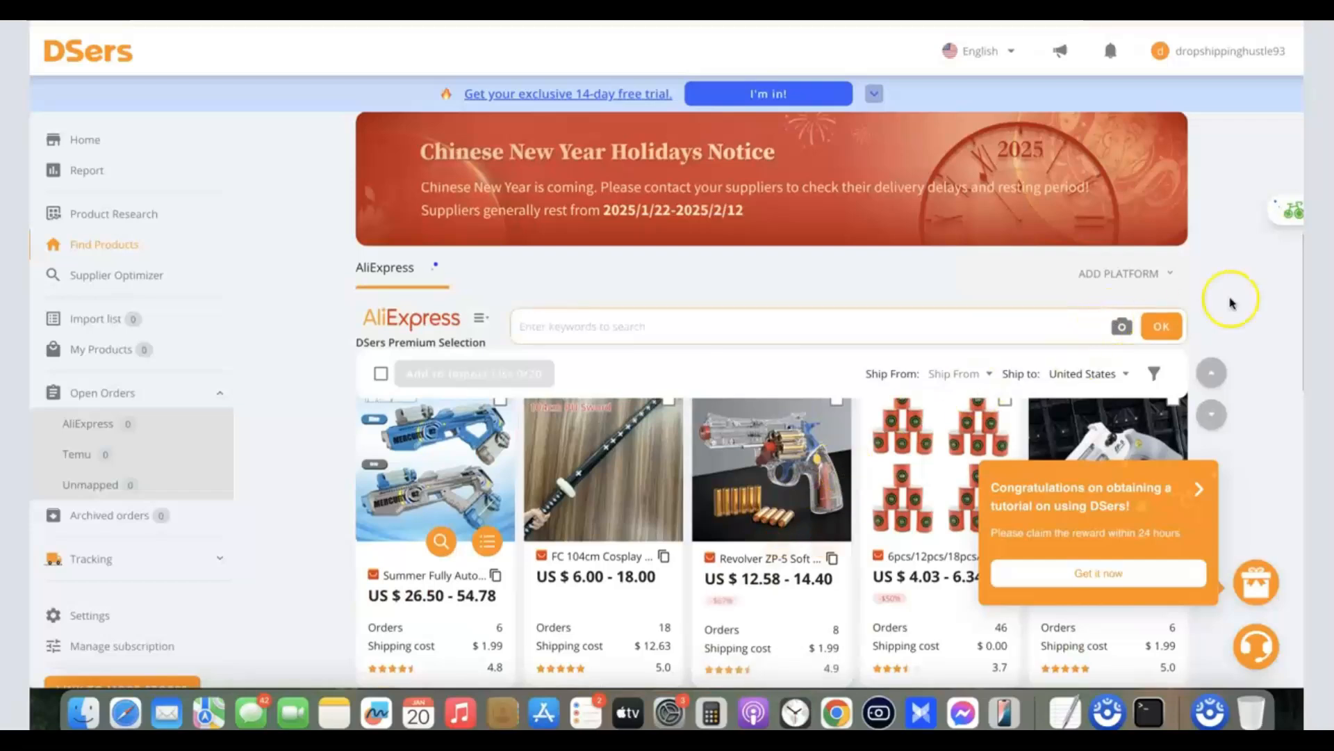
scroll(1241, 299, down, 2)
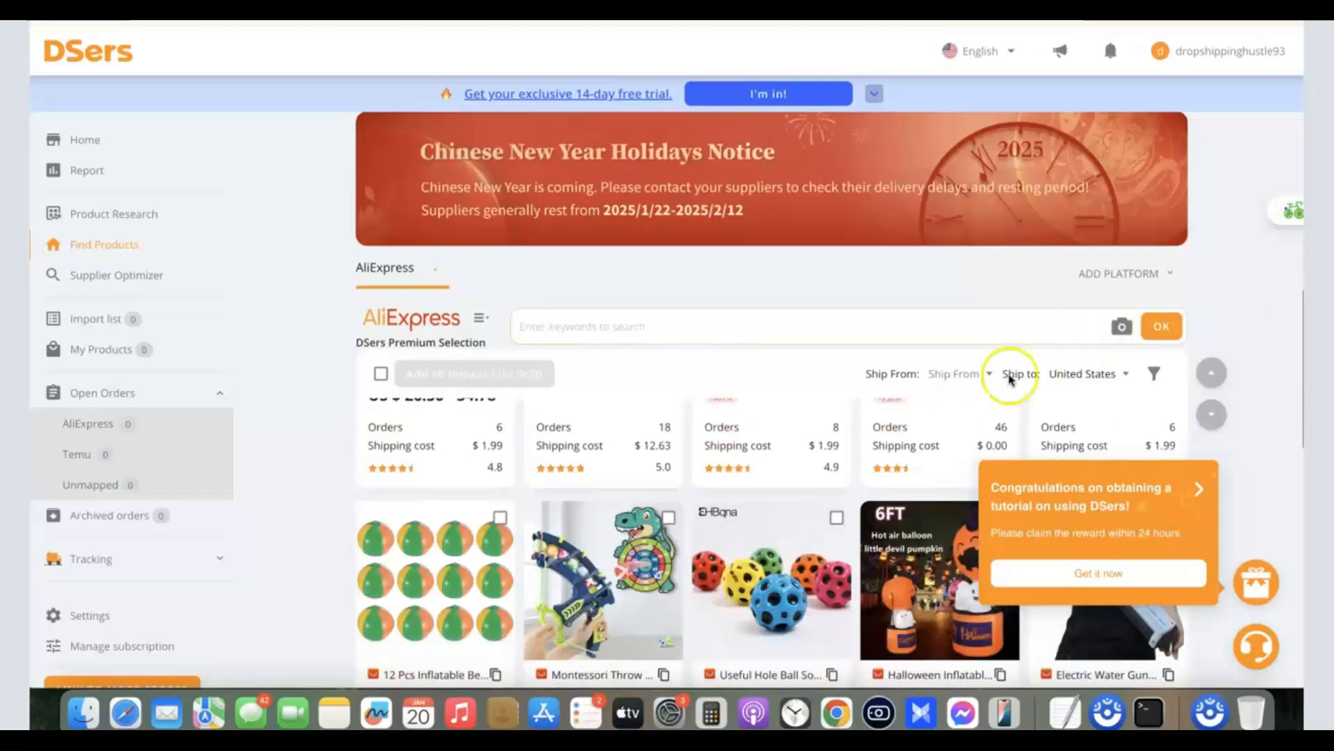
scroll(787, 542, down, 5)
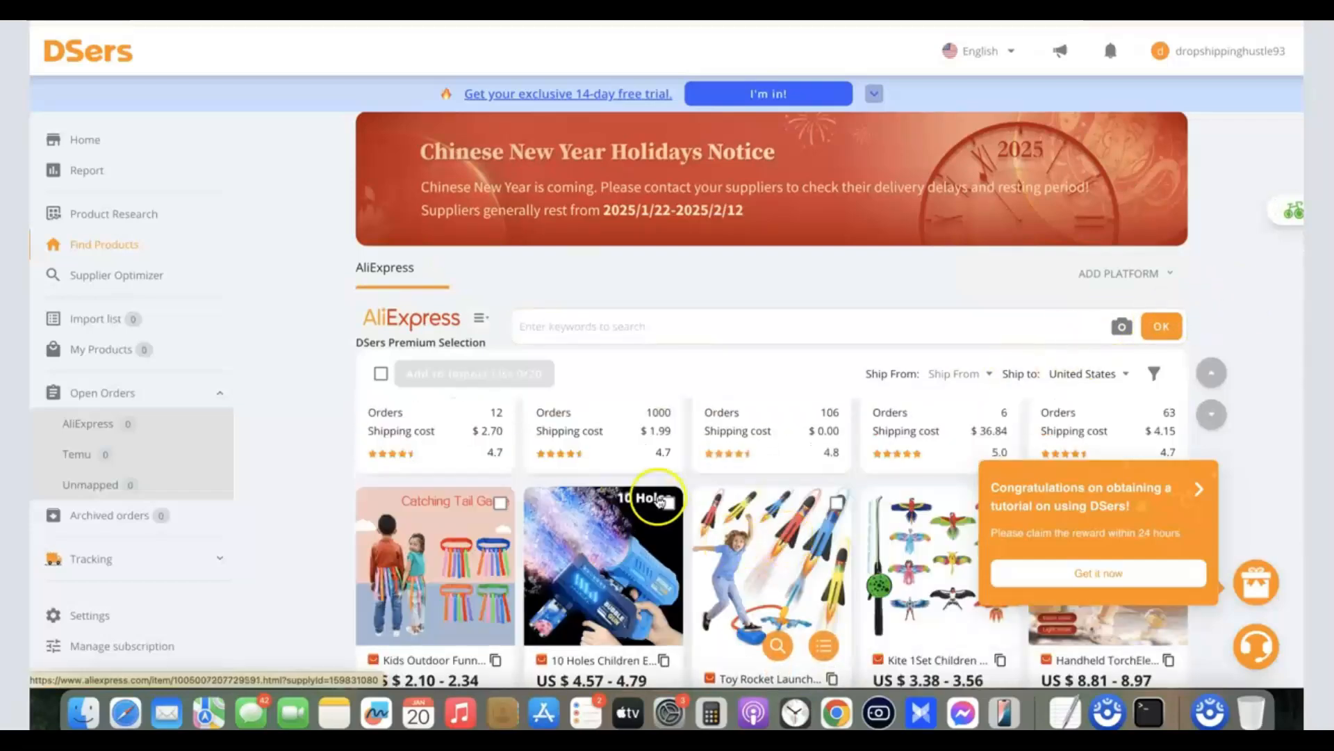
scroll(742, 525, down, 4)
scroll(748, 524, up, 7)
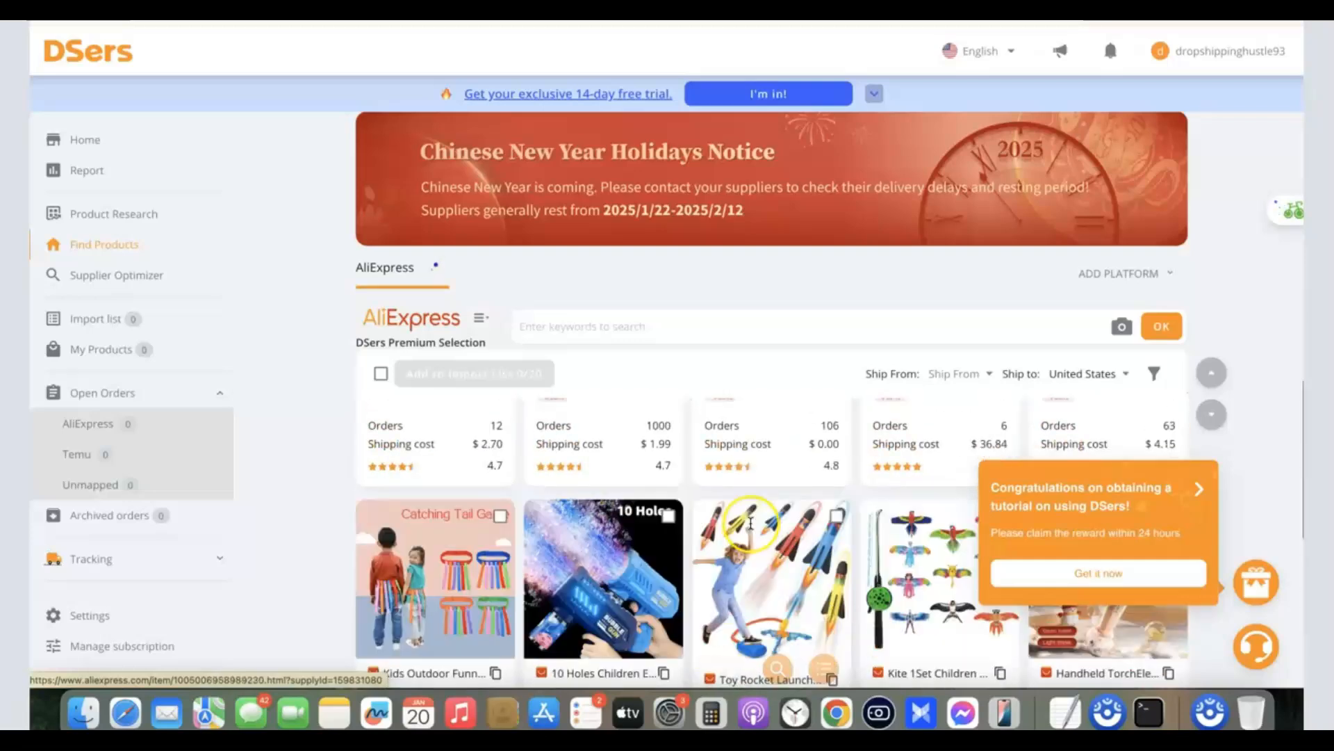
scroll(751, 523, up, 10)
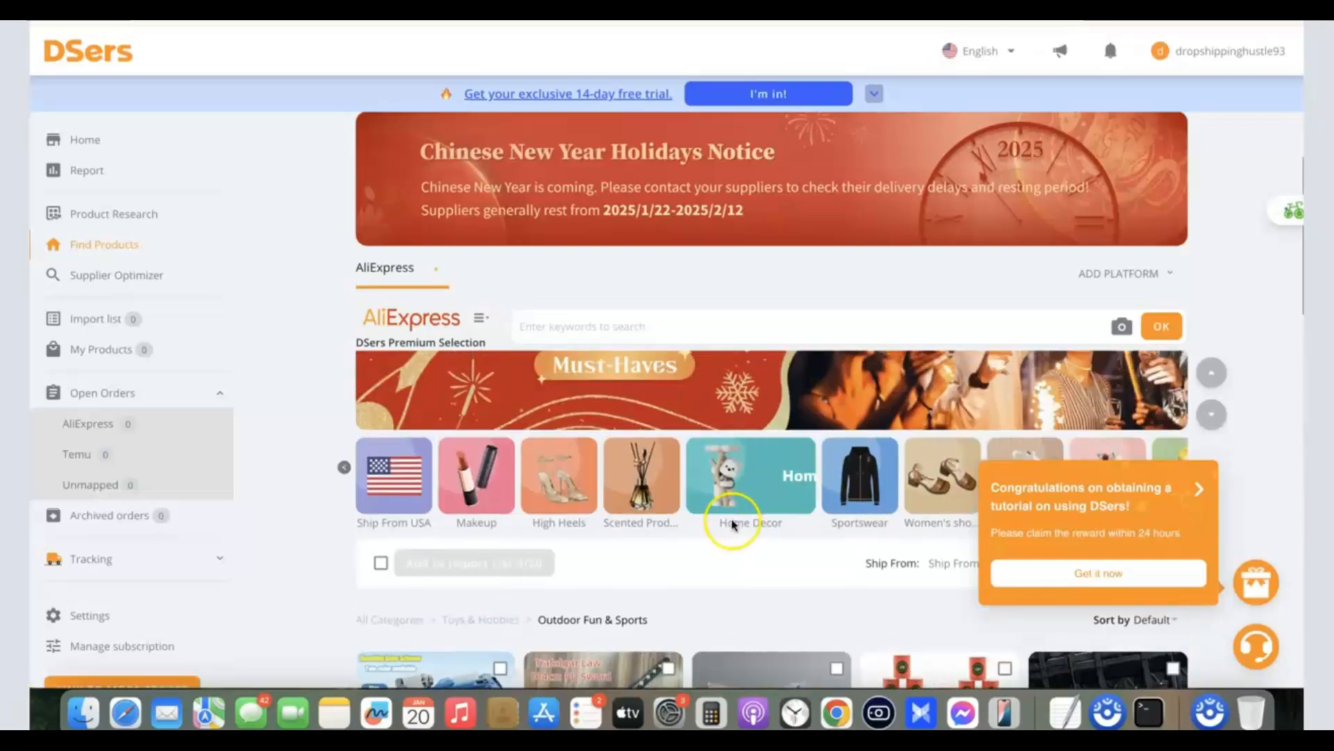
scroll(732, 526, down, 4)
scroll(693, 575, down, 2)
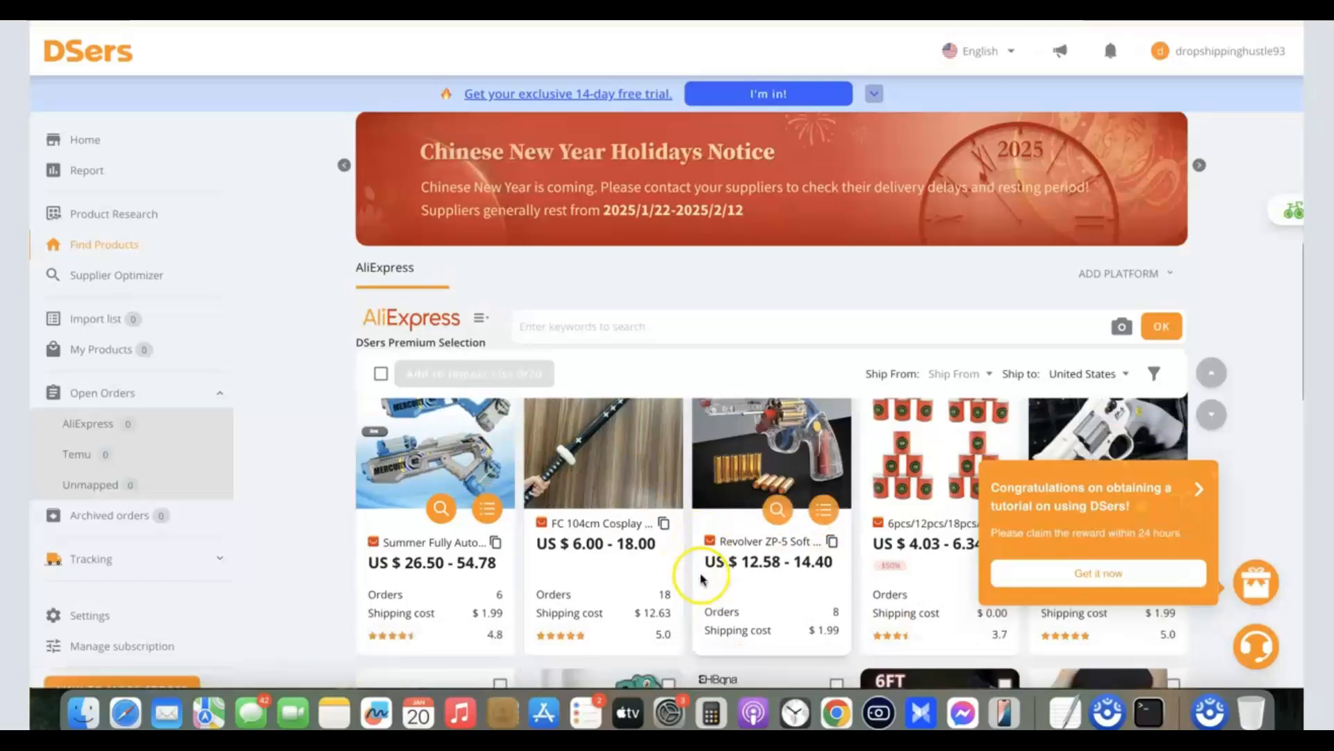
scroll(764, 580, down, 3)
scroll(764, 580, up, 4)
scroll(959, 479, down, 5)
mouse_move(639, 629)
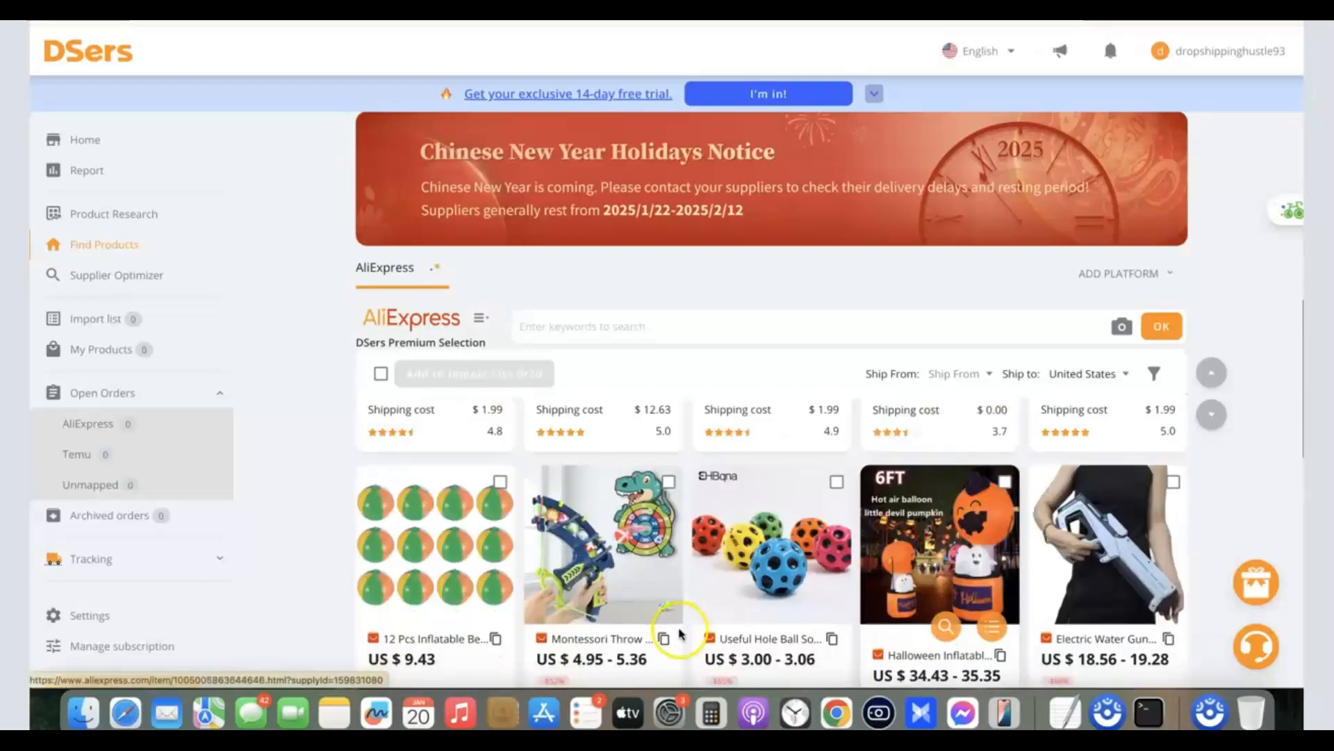
scroll(656, 542, down, 1)
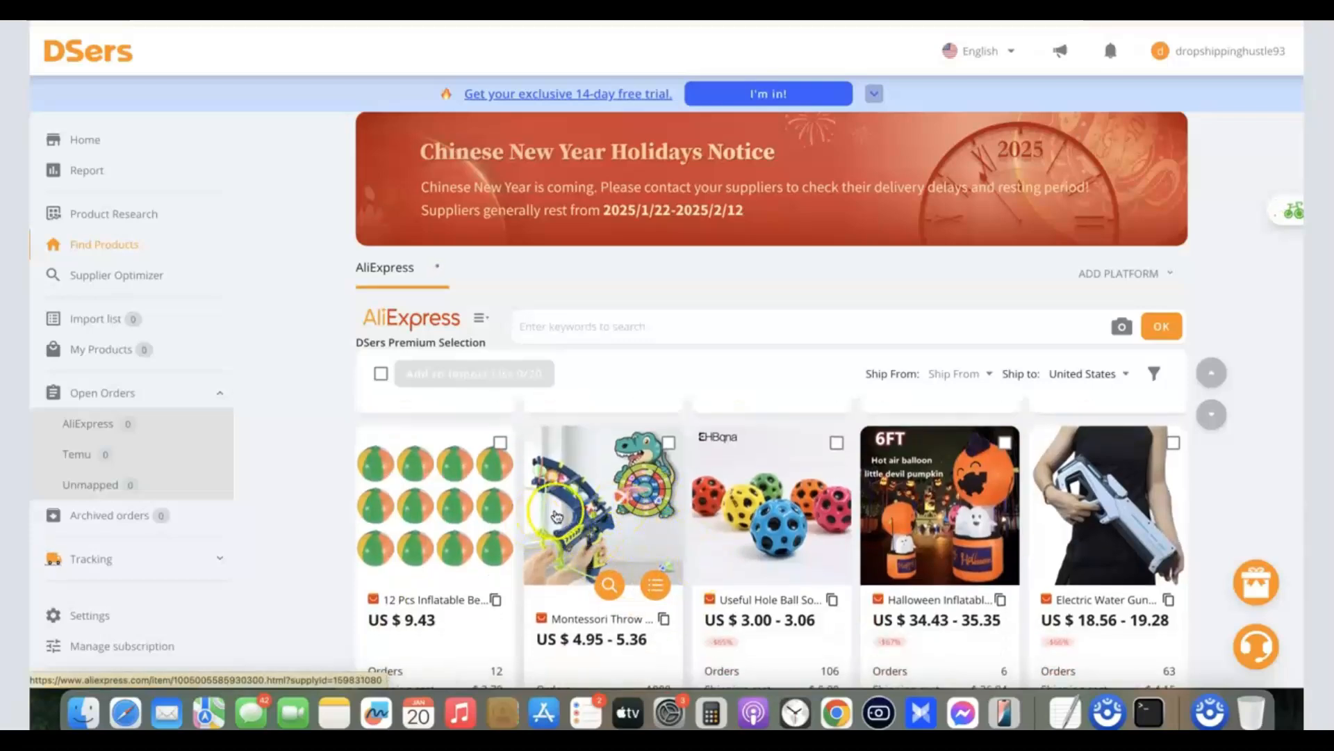
Step: Open the Montessori Throw toy's product page
click(606, 518)
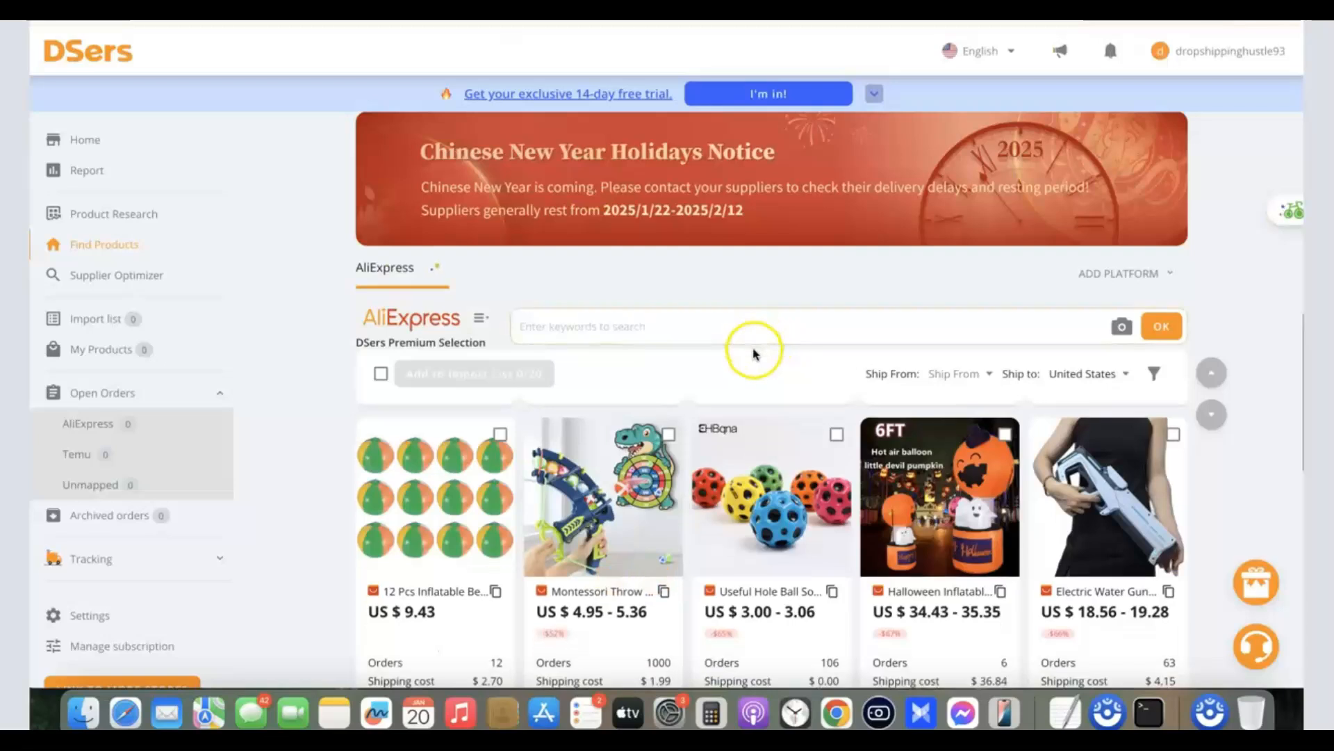
mouse_move(620, 574)
scroll(622, 580, up, 1)
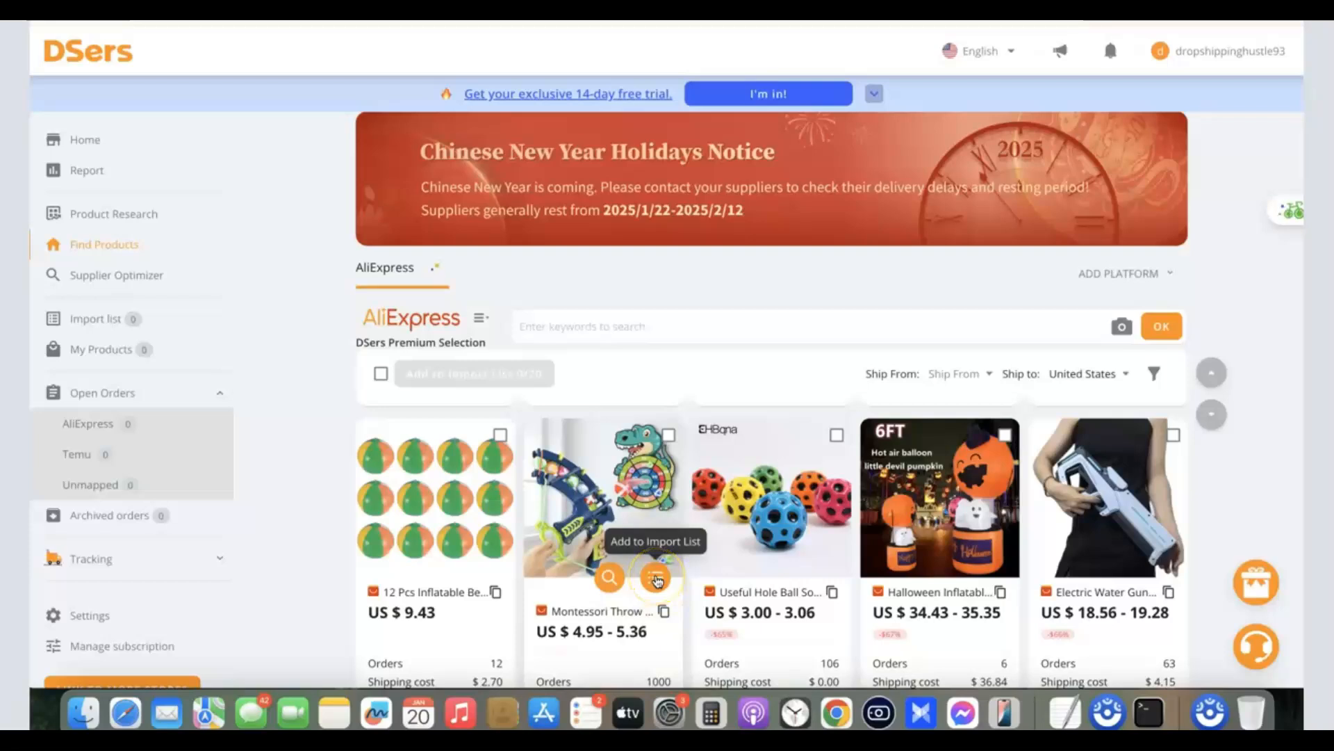
Step: Add the Montessori Throw toy to the import list in English and view it there
click(656, 579)
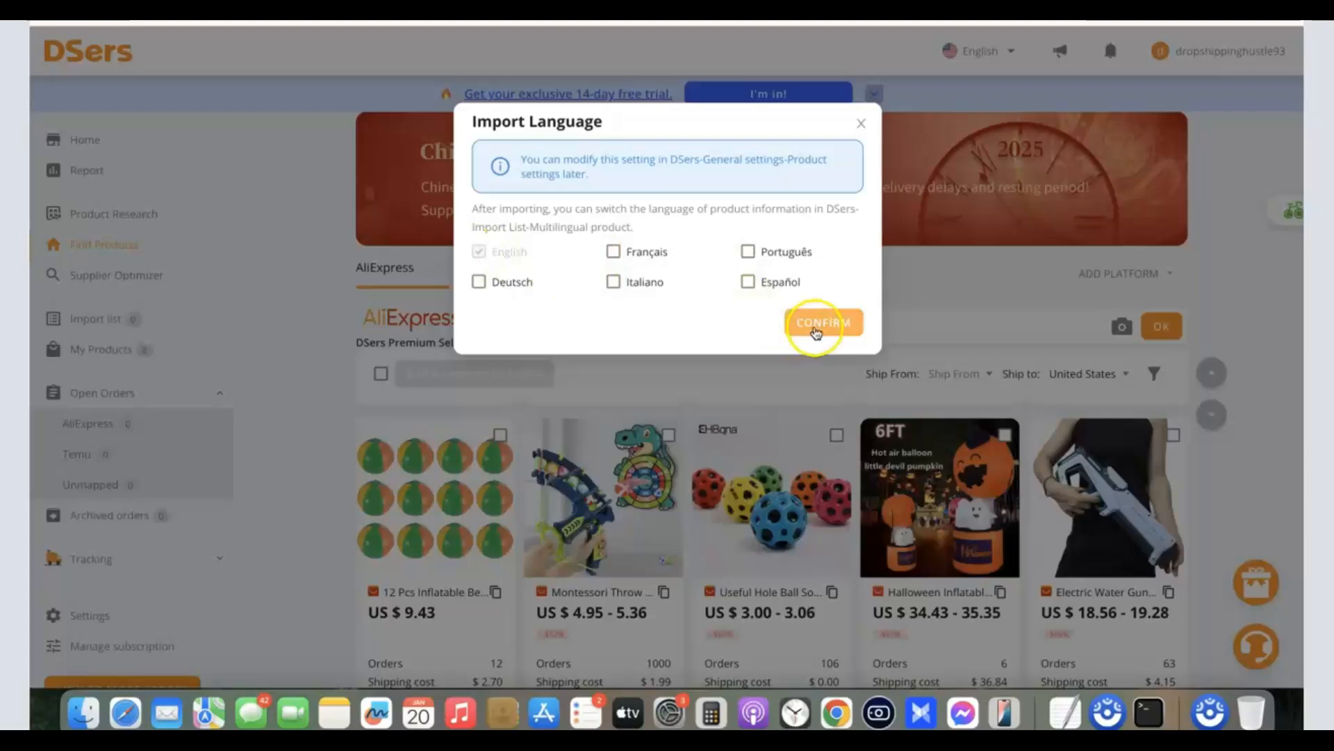
click(821, 323)
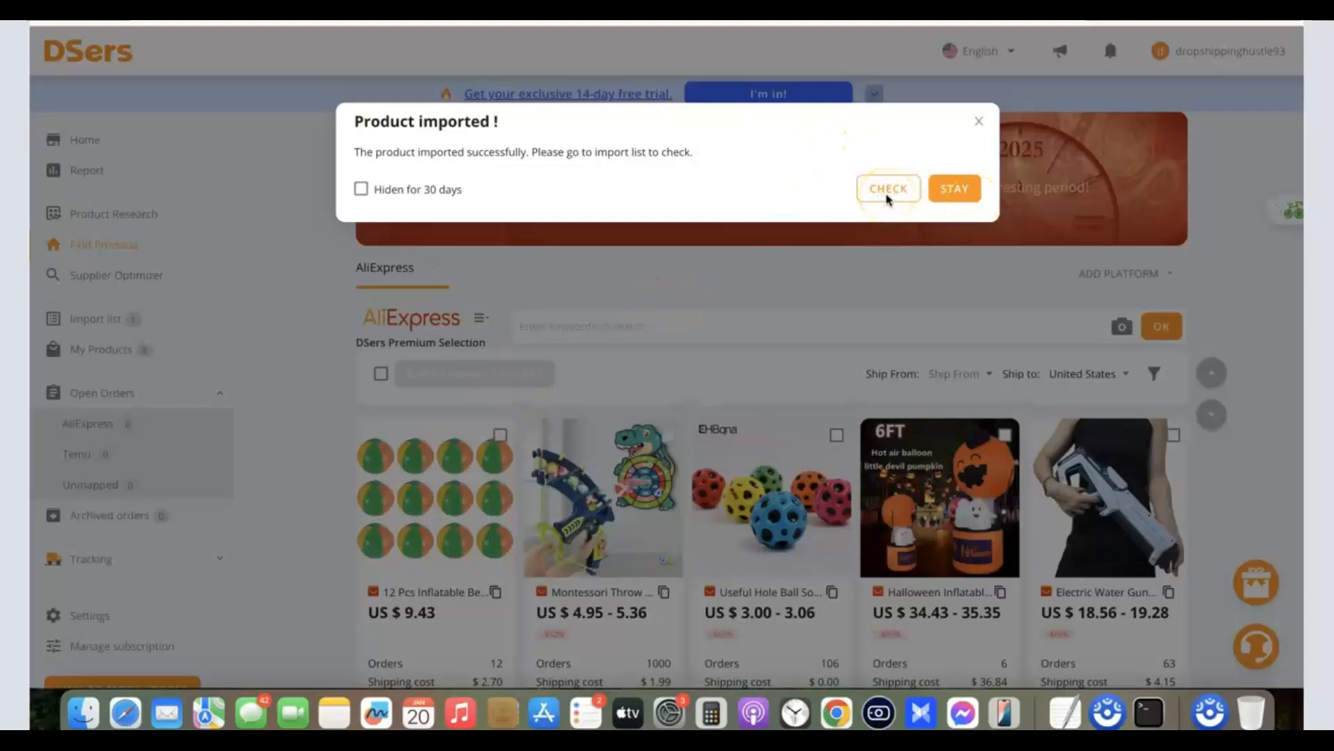
click(962, 191)
click(887, 190)
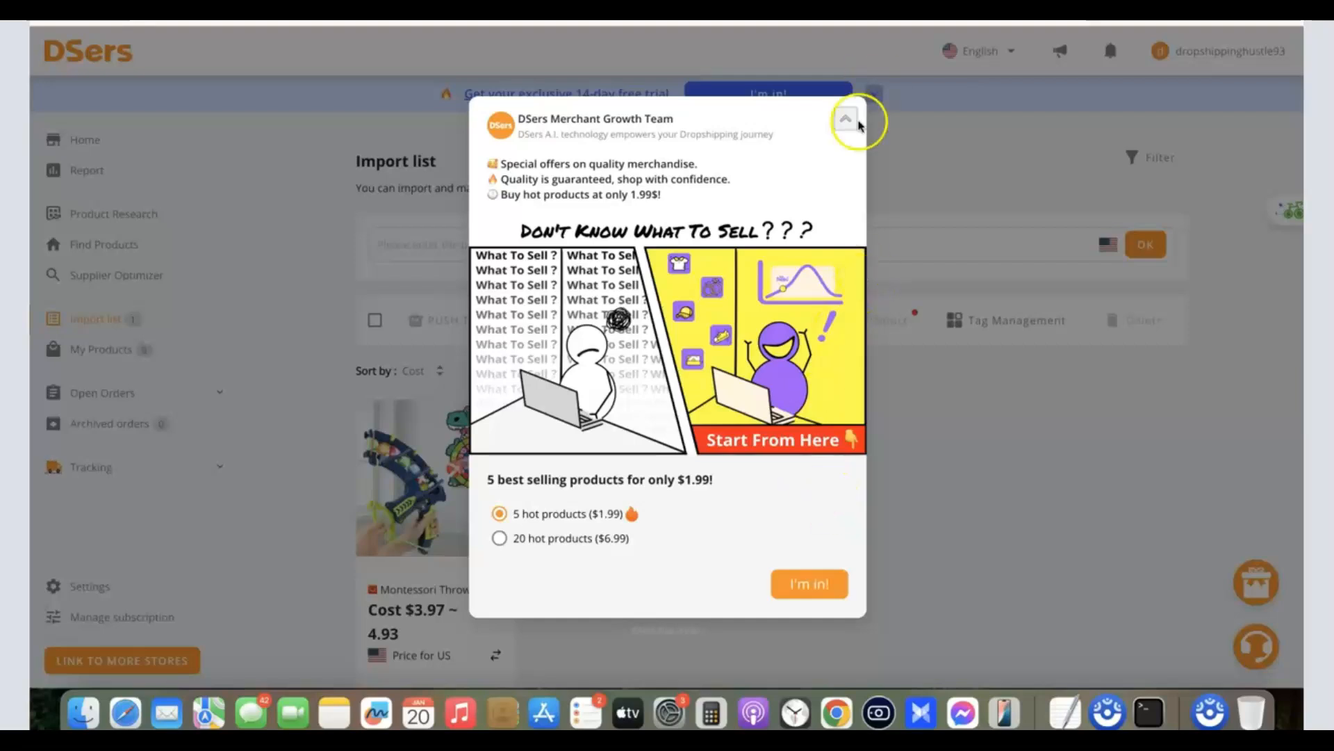
click(844, 119)
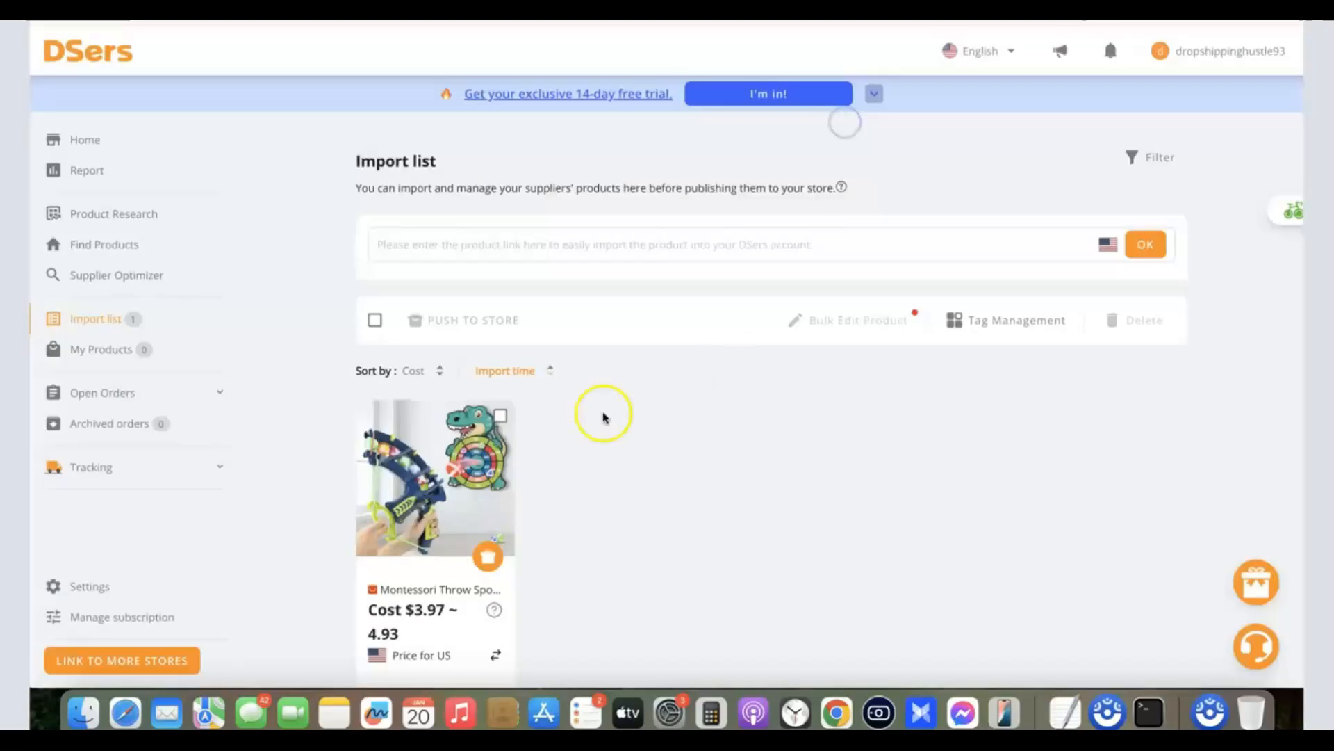
Step: Open the edit panel of the Montessori Throw toy in the Import list
scroll(581, 338, down, 5)
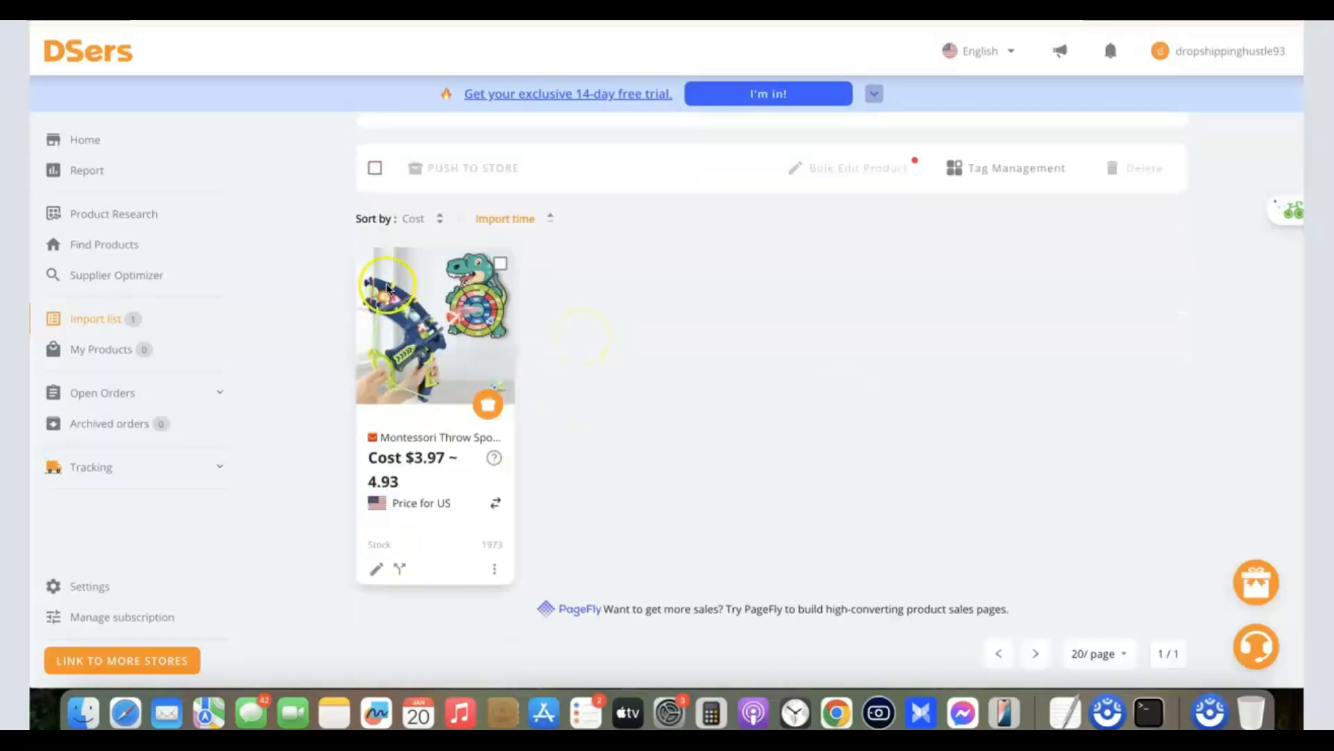
scroll(769, 333, down, 2)
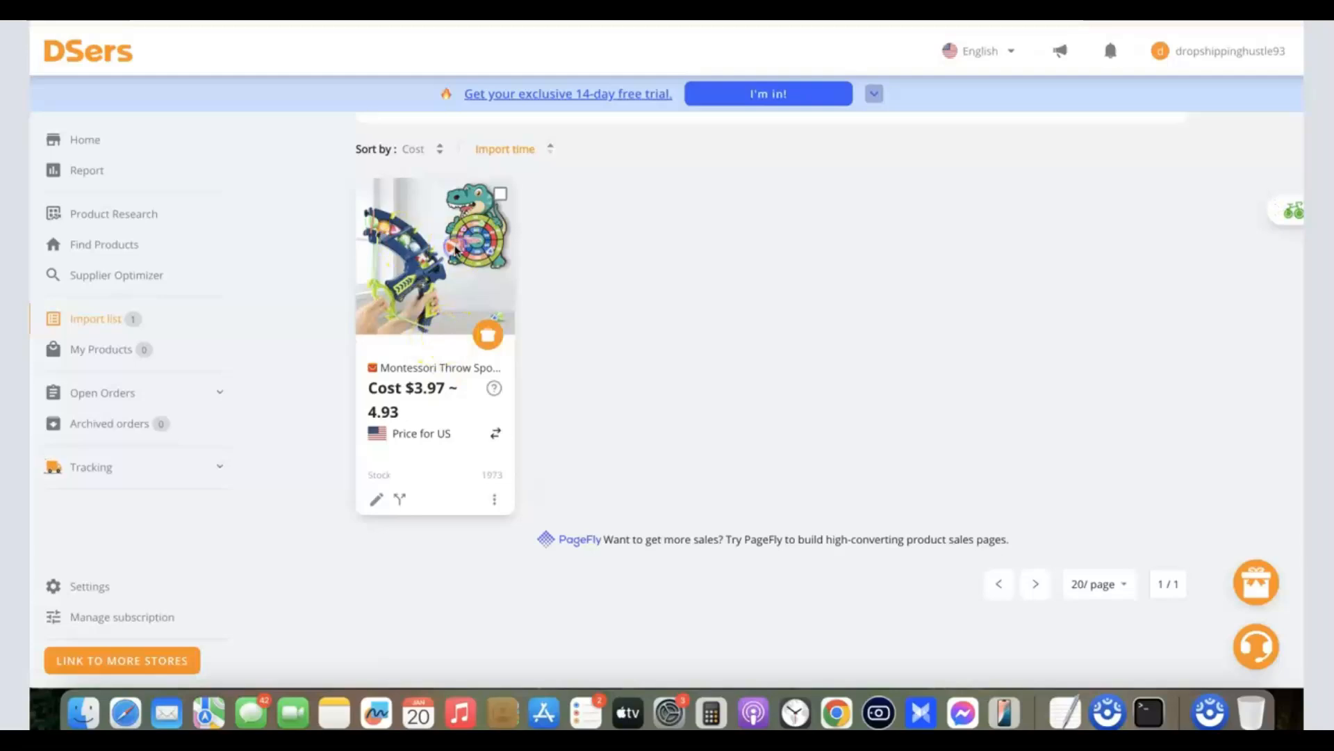
click(379, 499)
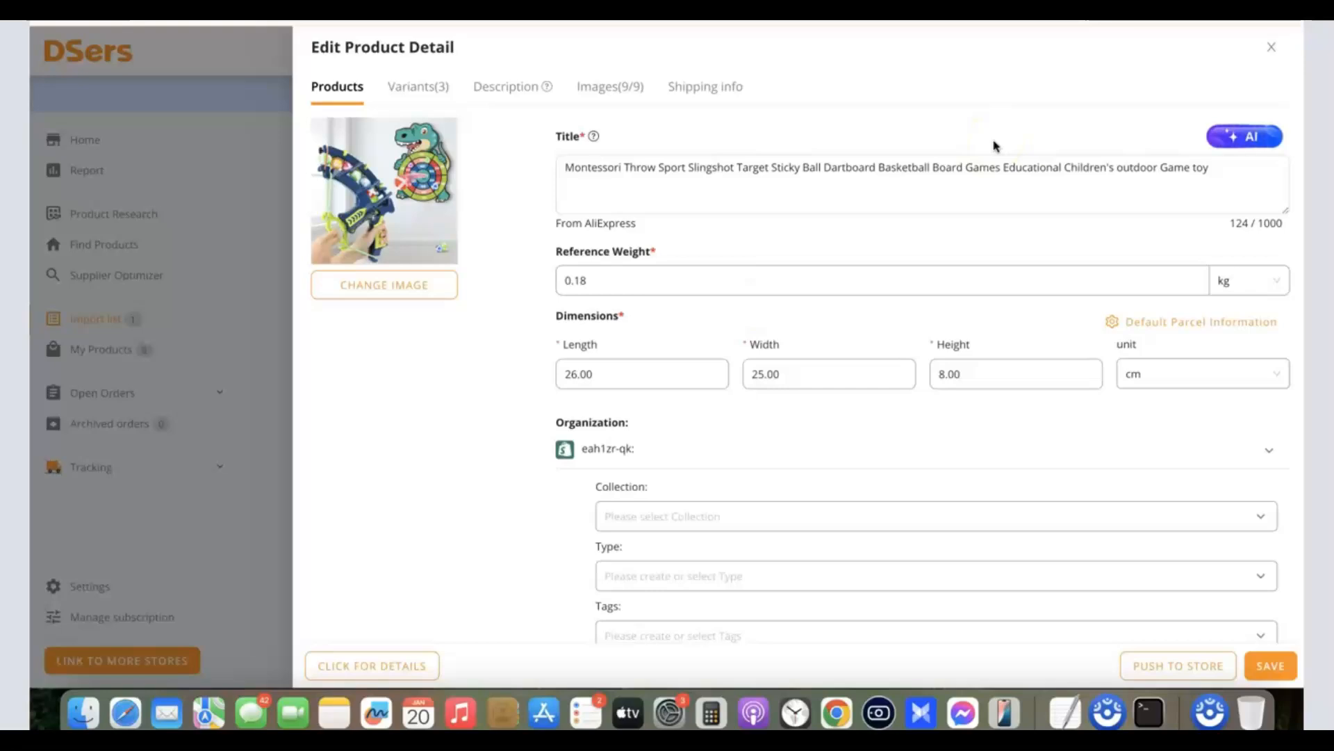
Step: Cut the title down to 'Montessori Educational Children's Outdoor Game toy' and save
click(780, 209)
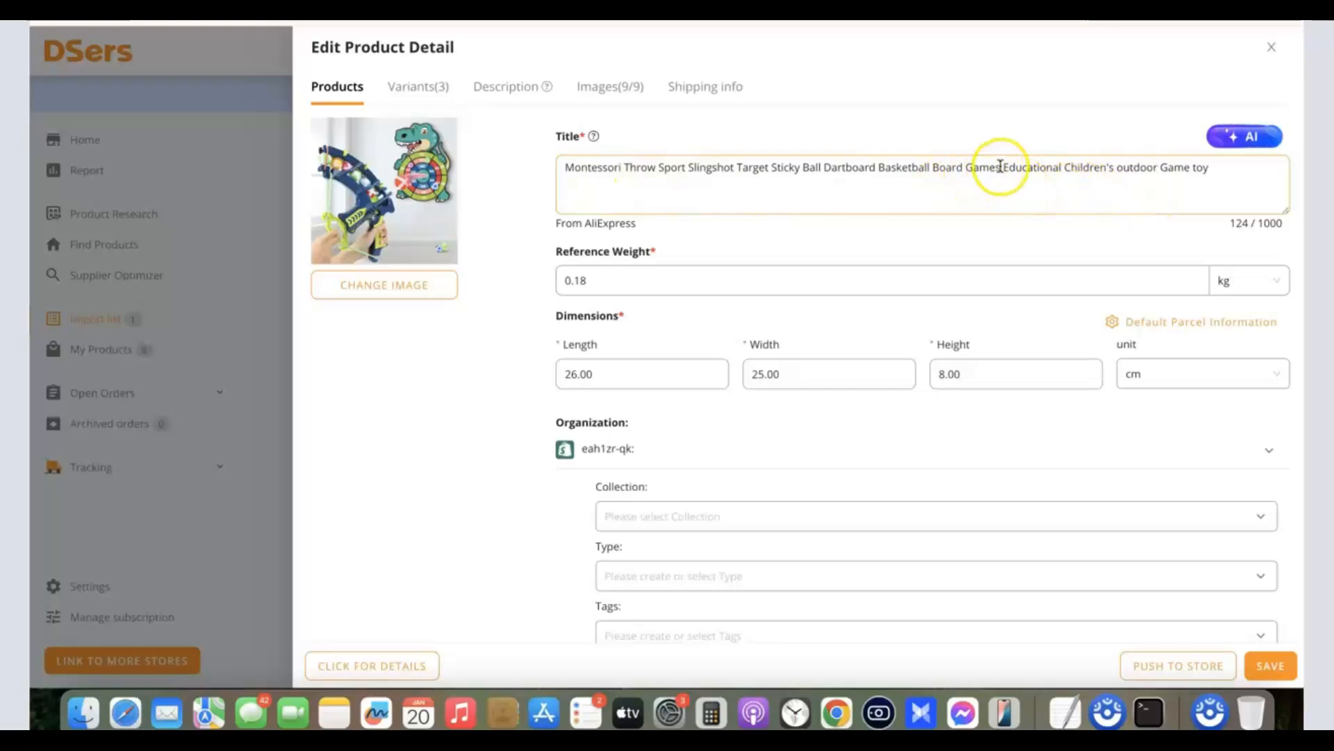
drag(1002, 166, 593, 159)
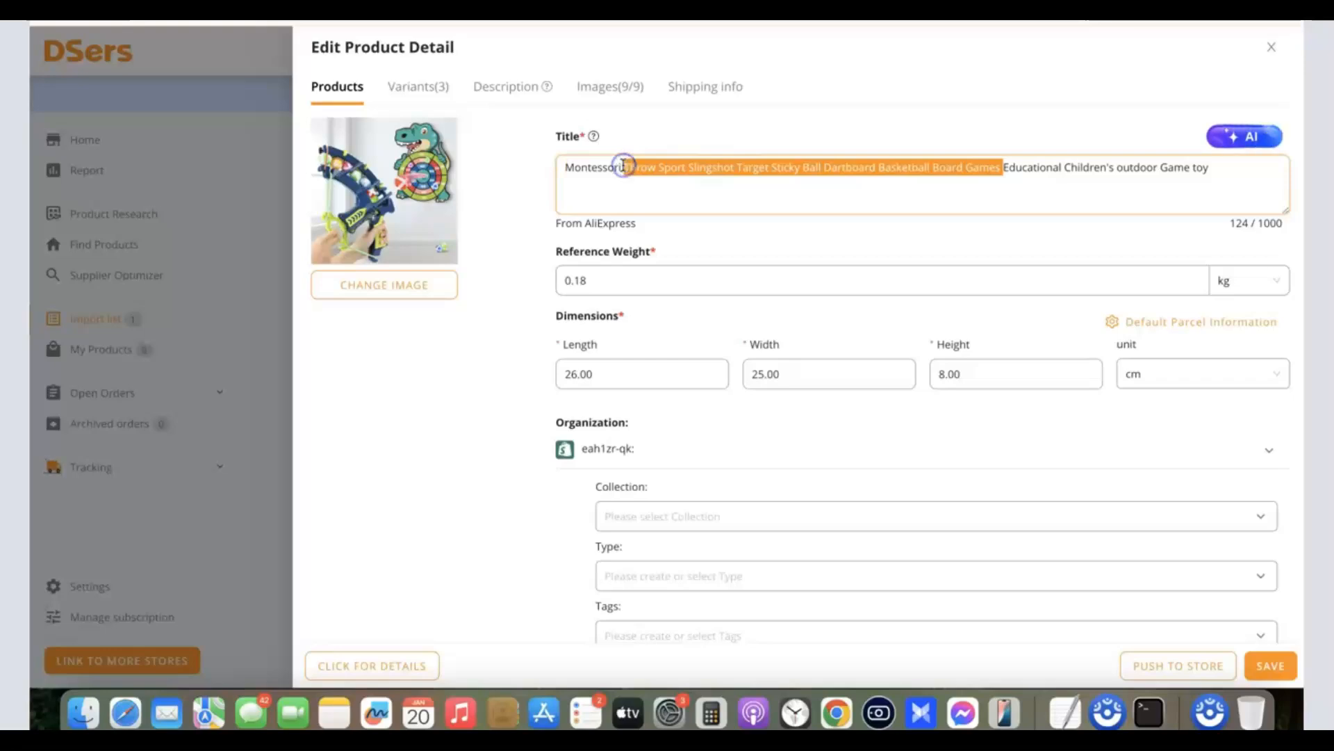
key(BackSpace)
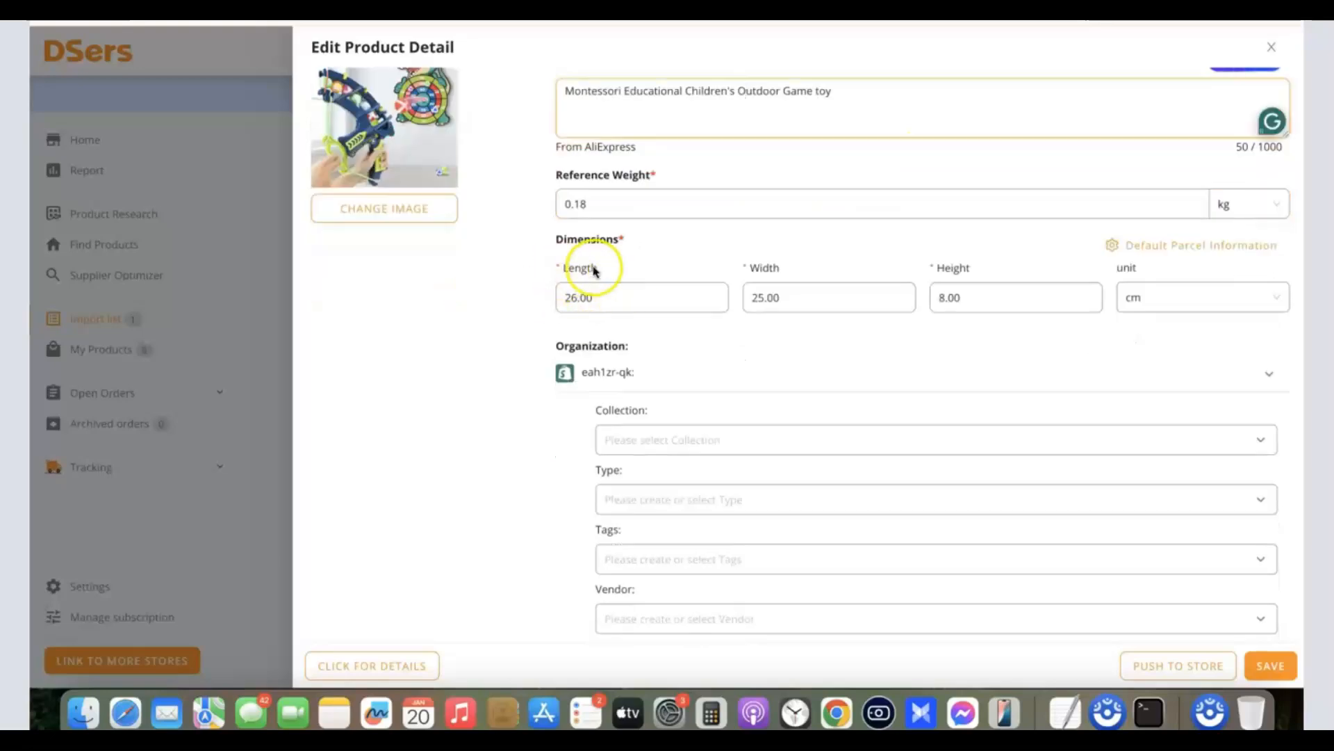
scroll(669, 238, down, 3)
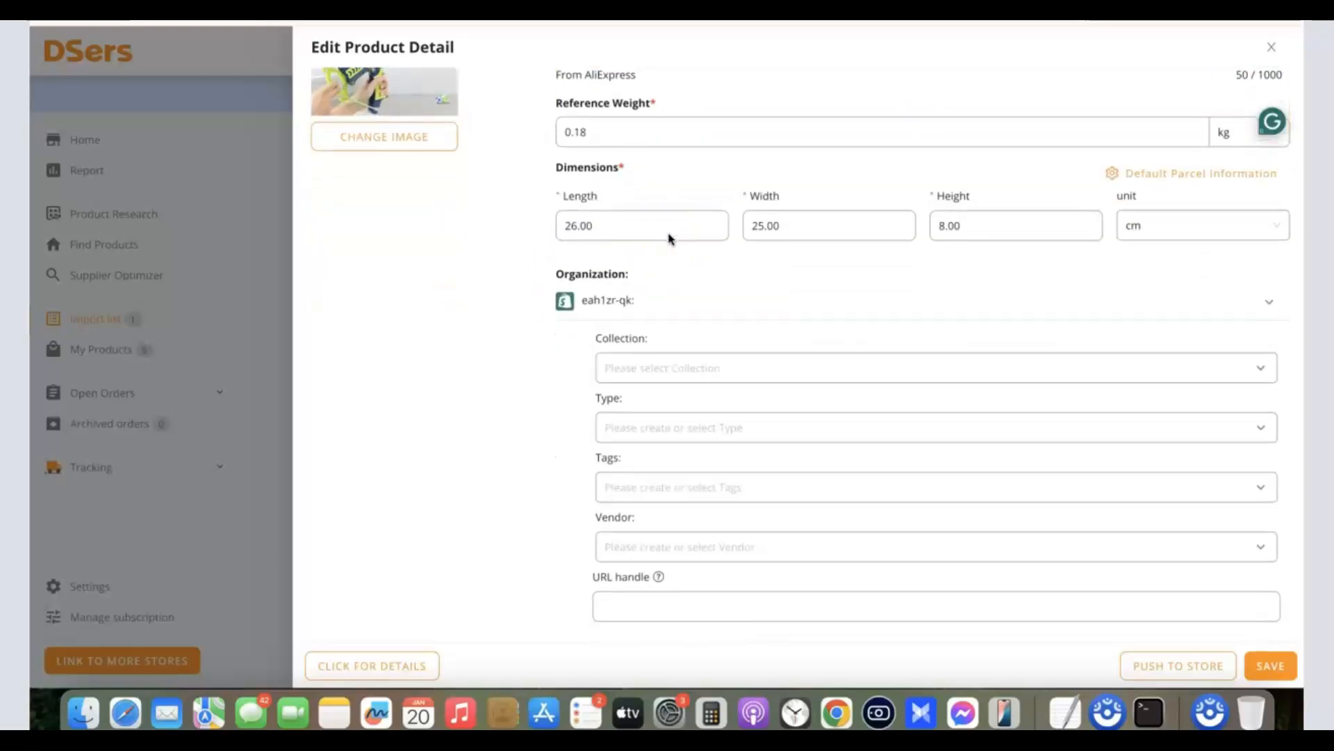
scroll(650, 208, up, 5)
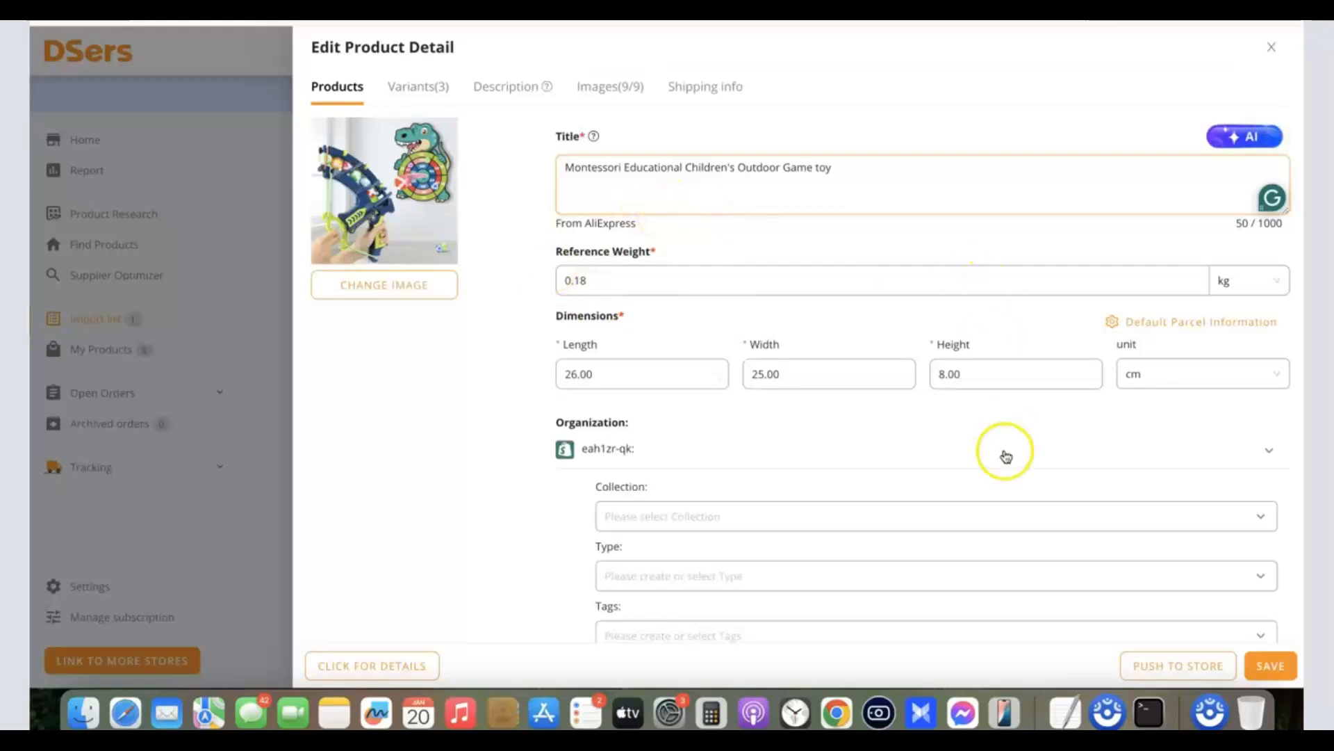
click(1284, 669)
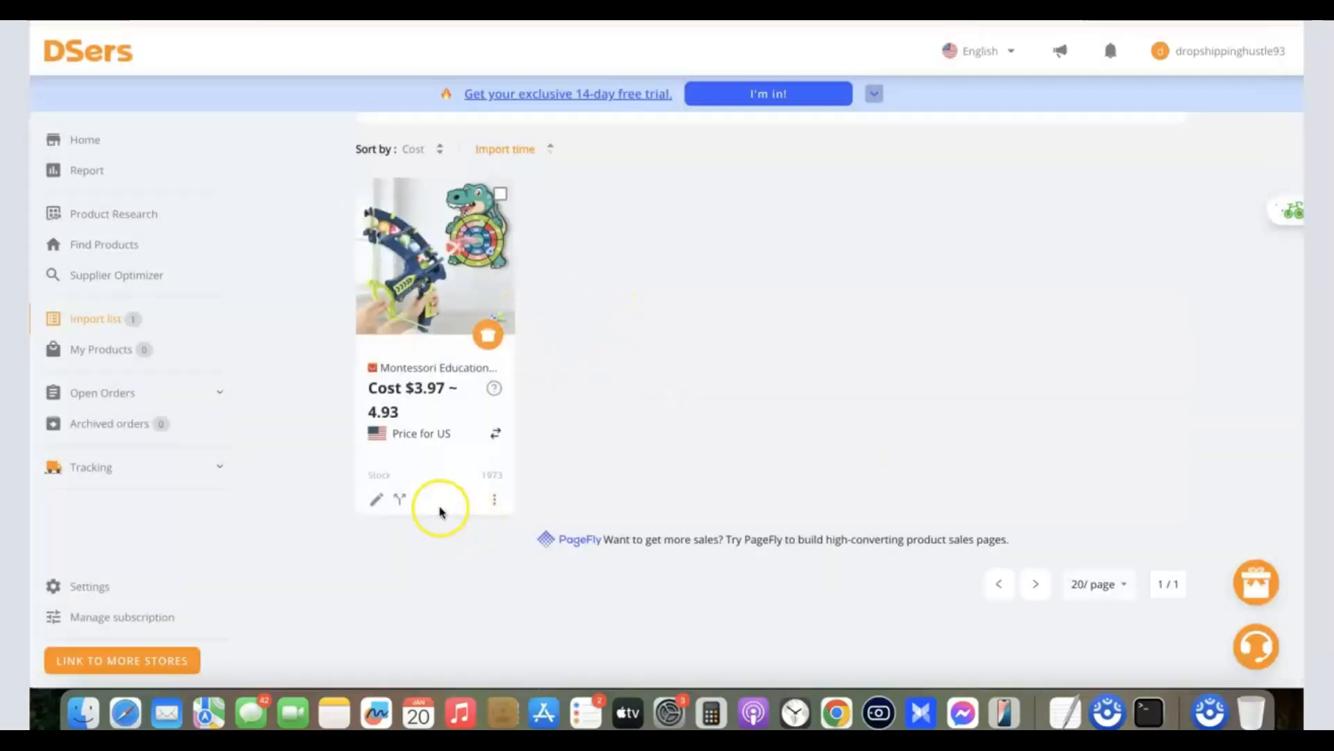
Step: Delete the Blue and Orange variants, leaving only green at $4.93, and save
click(377, 499)
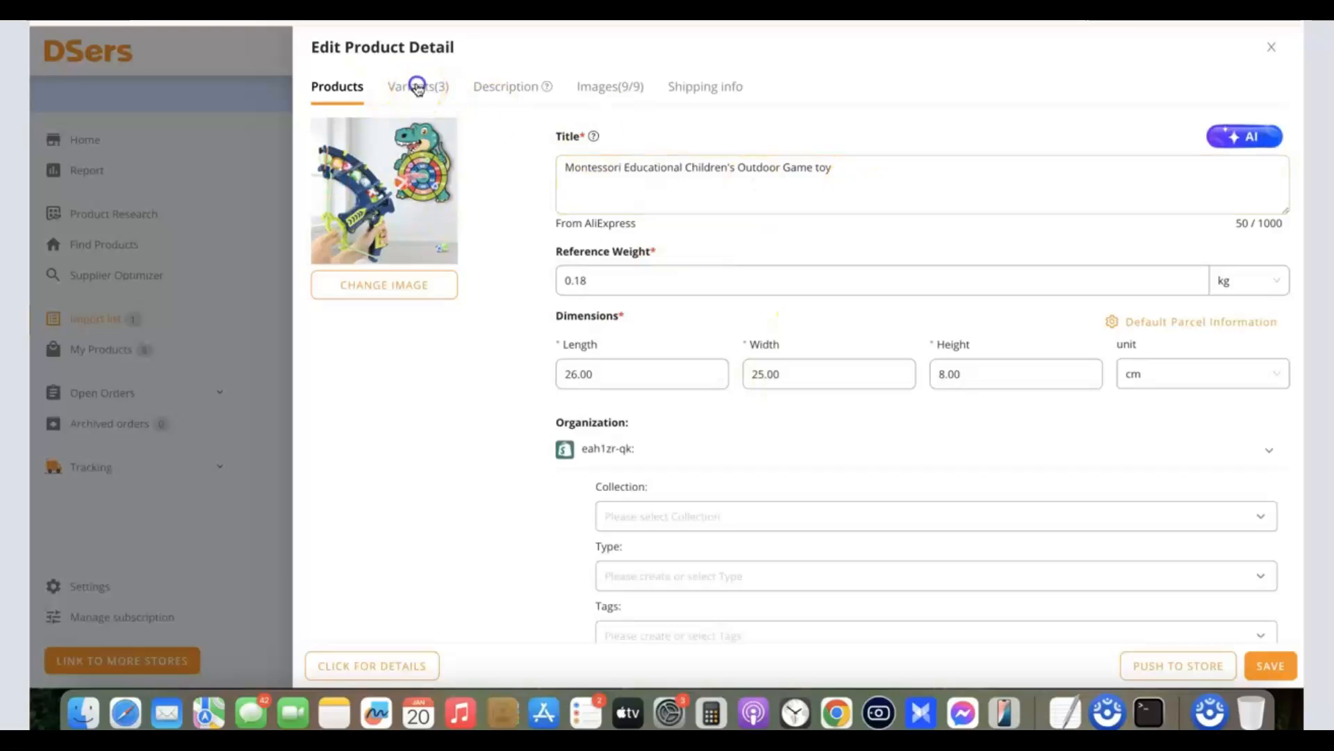
click(417, 88)
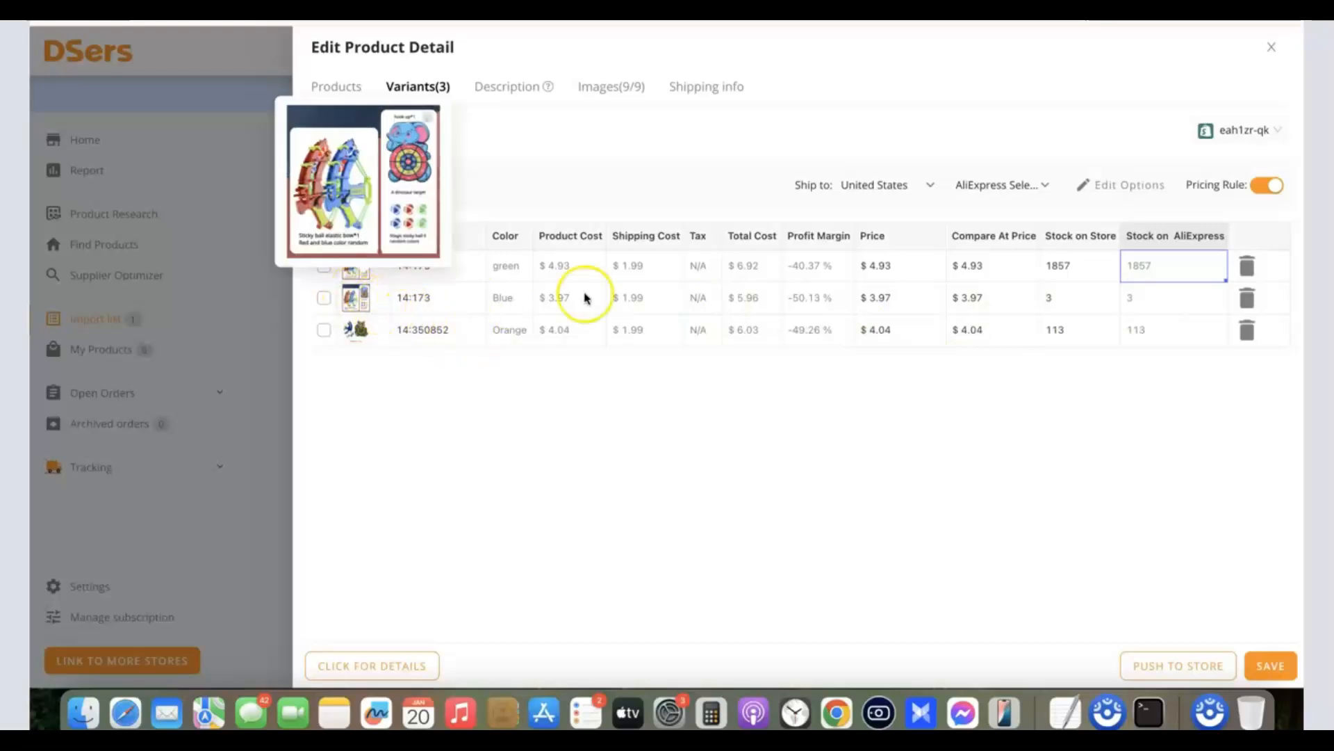
click(1247, 300)
click(823, 185)
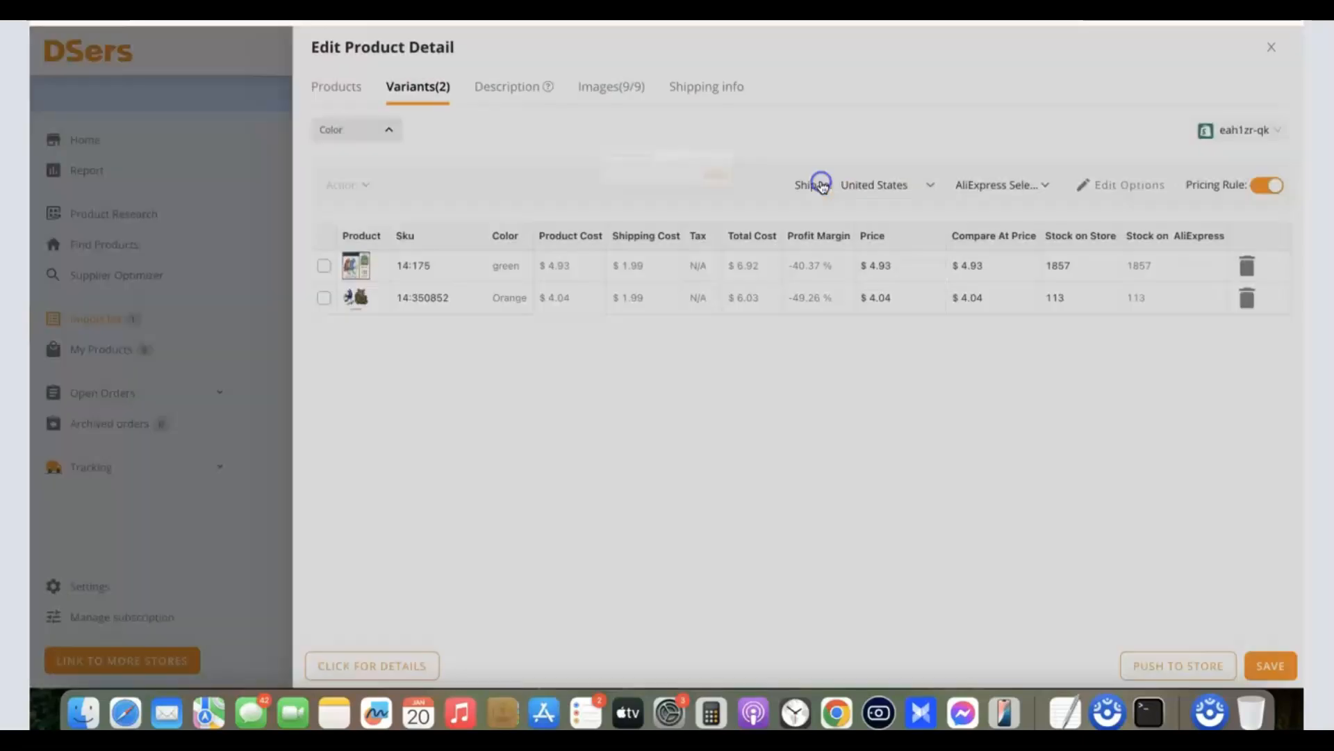
click(1249, 299)
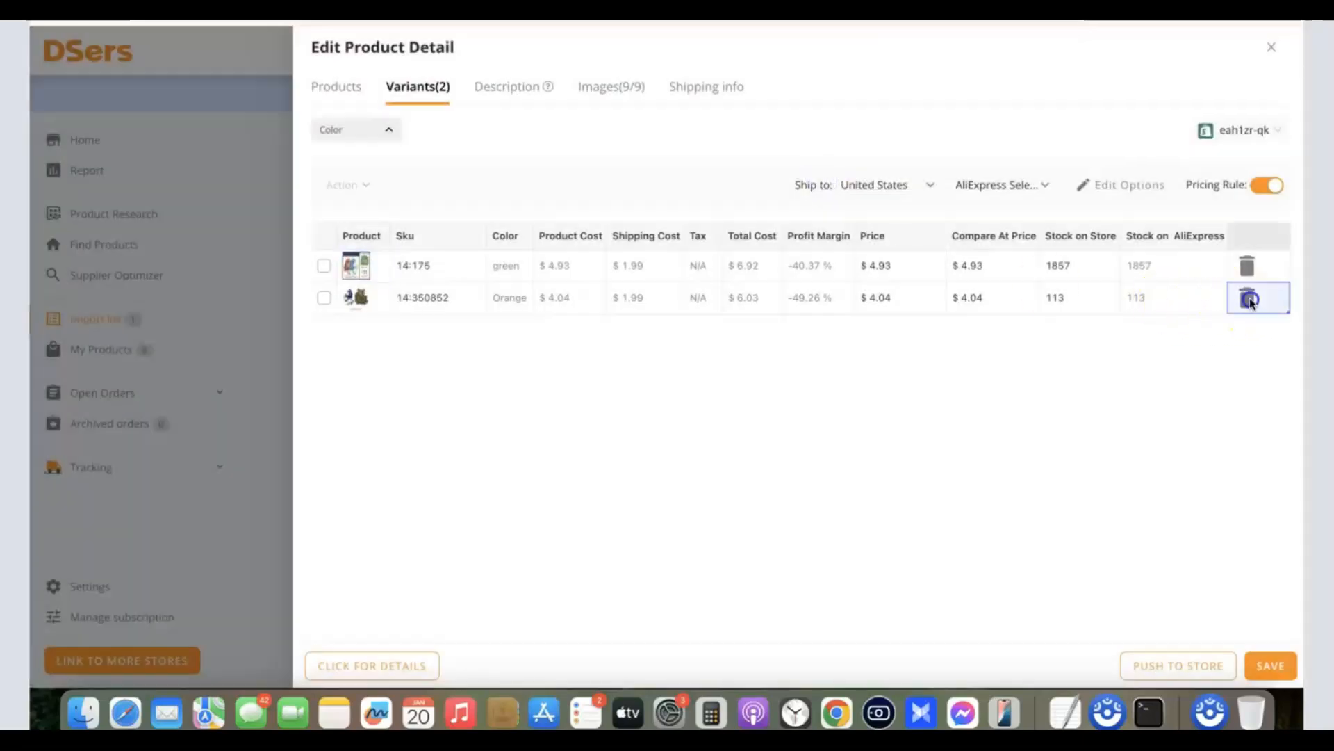
click(839, 187)
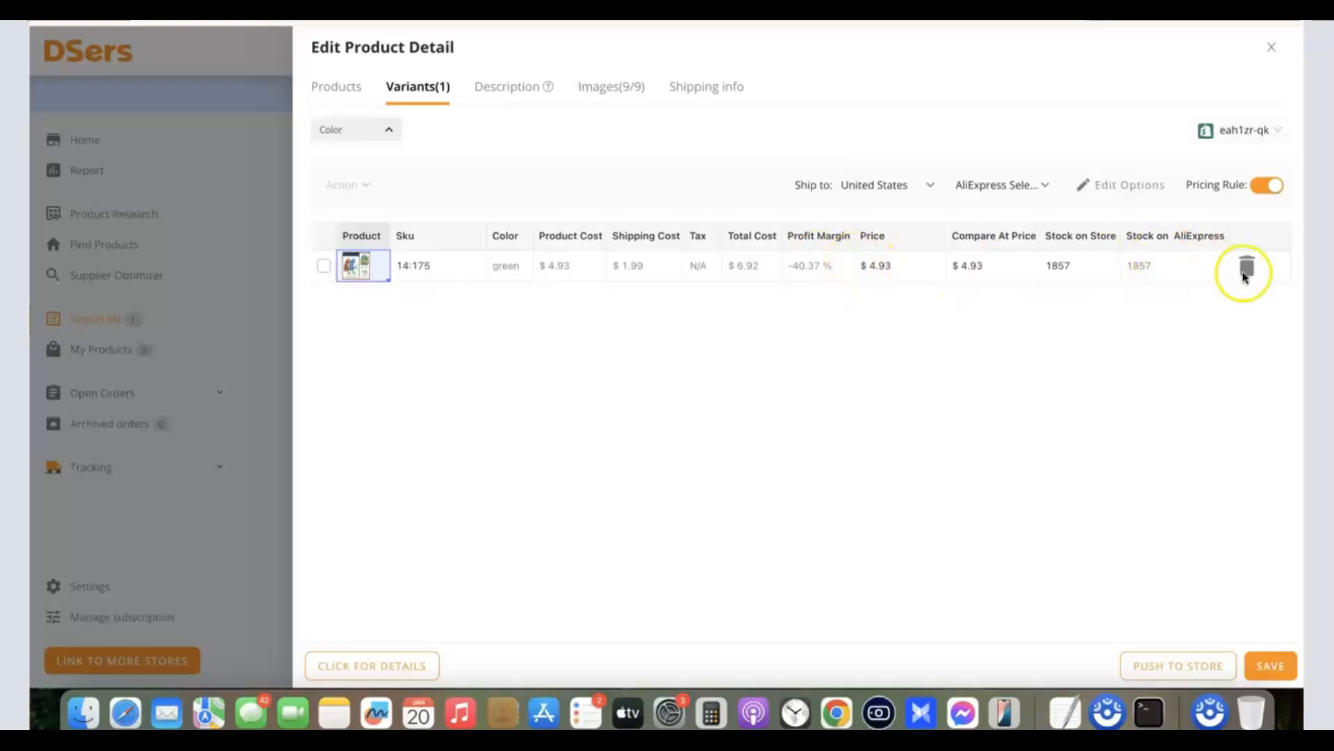
click(1274, 665)
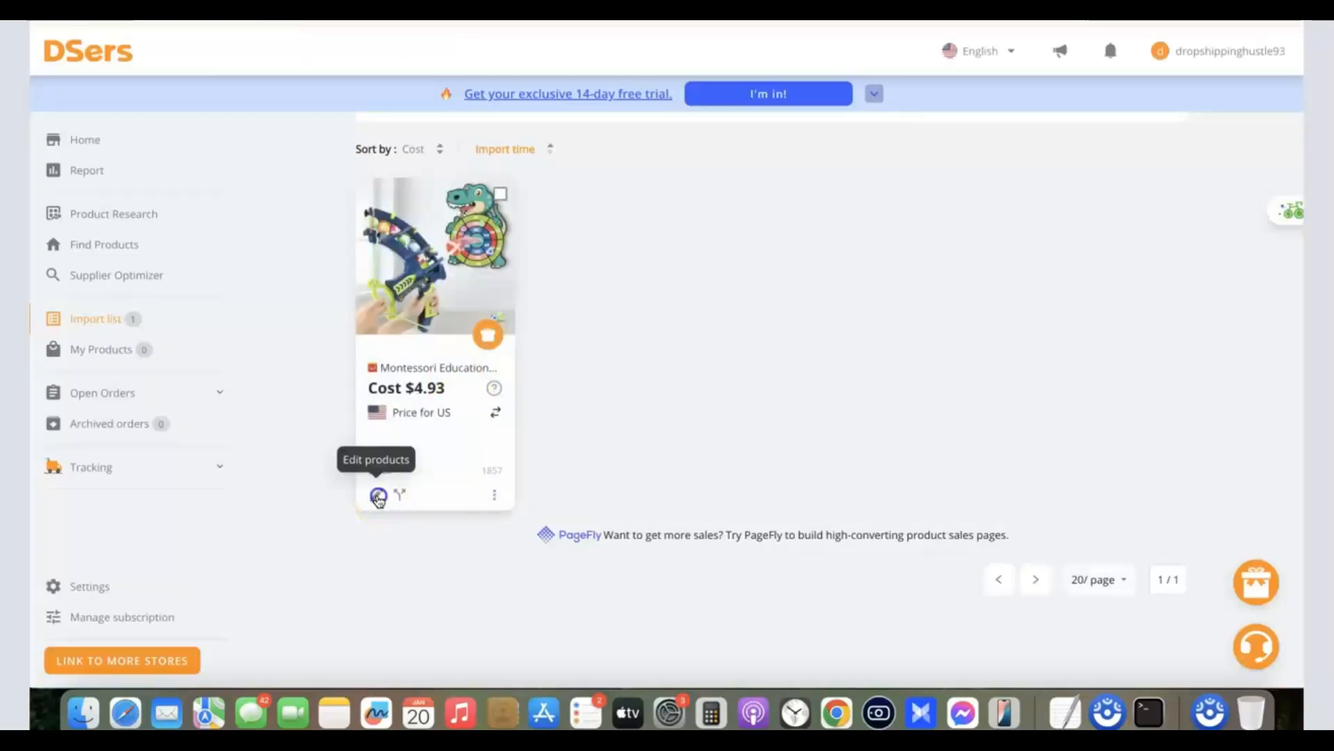
Step: Open the dart-board toy's edit details and review its single variant, description and AI description panel
click(377, 498)
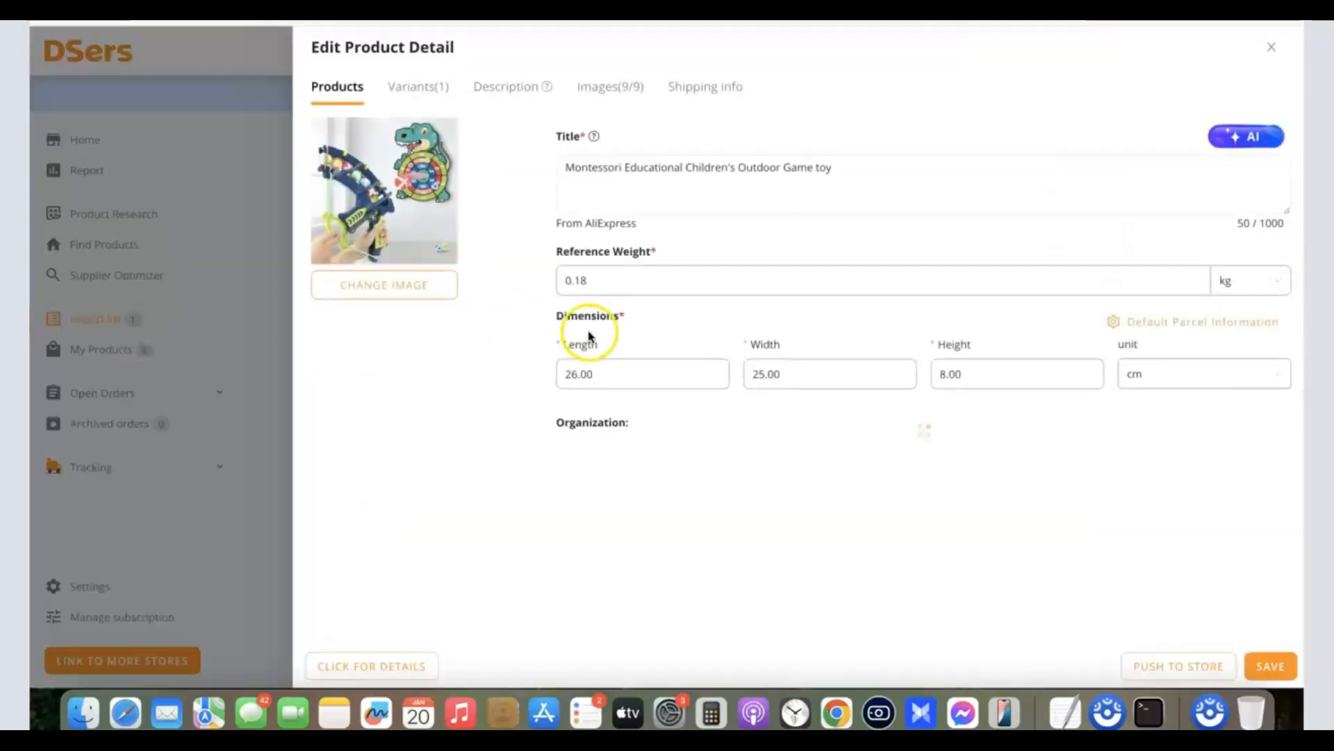
click(426, 90)
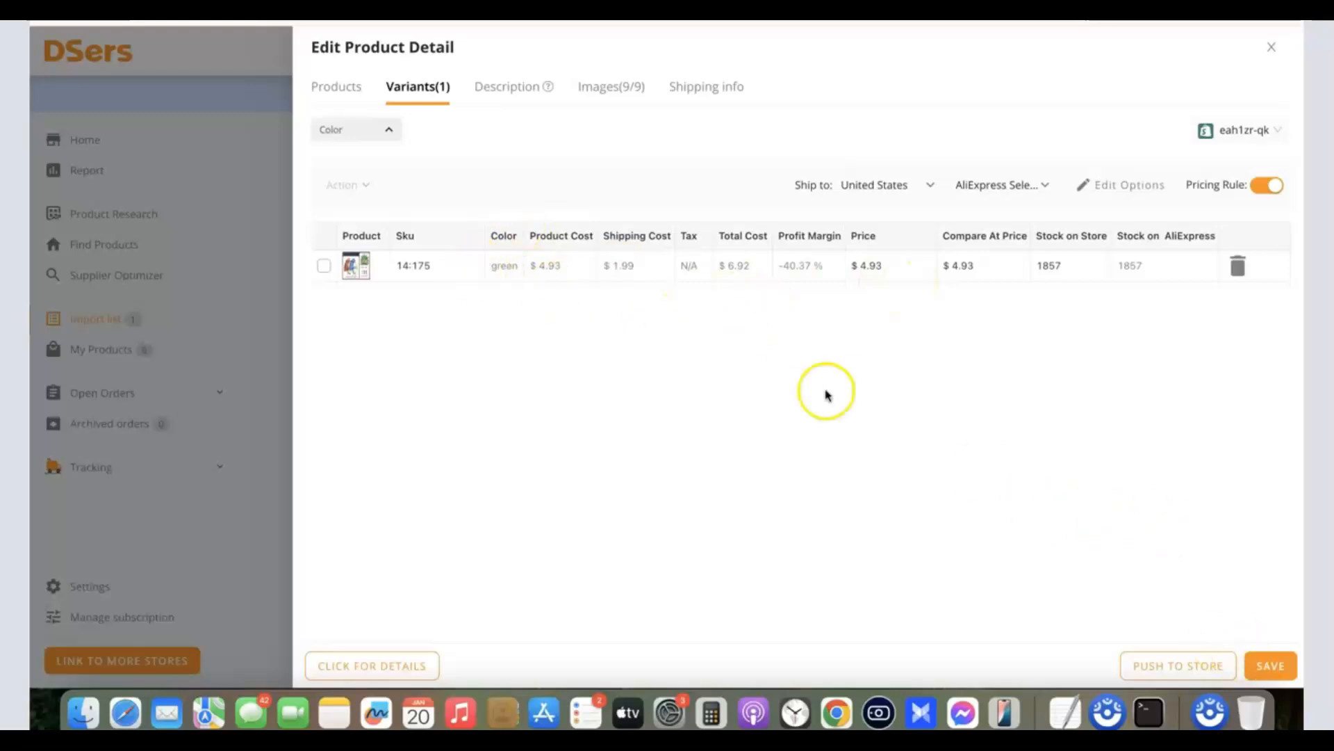
click(490, 84)
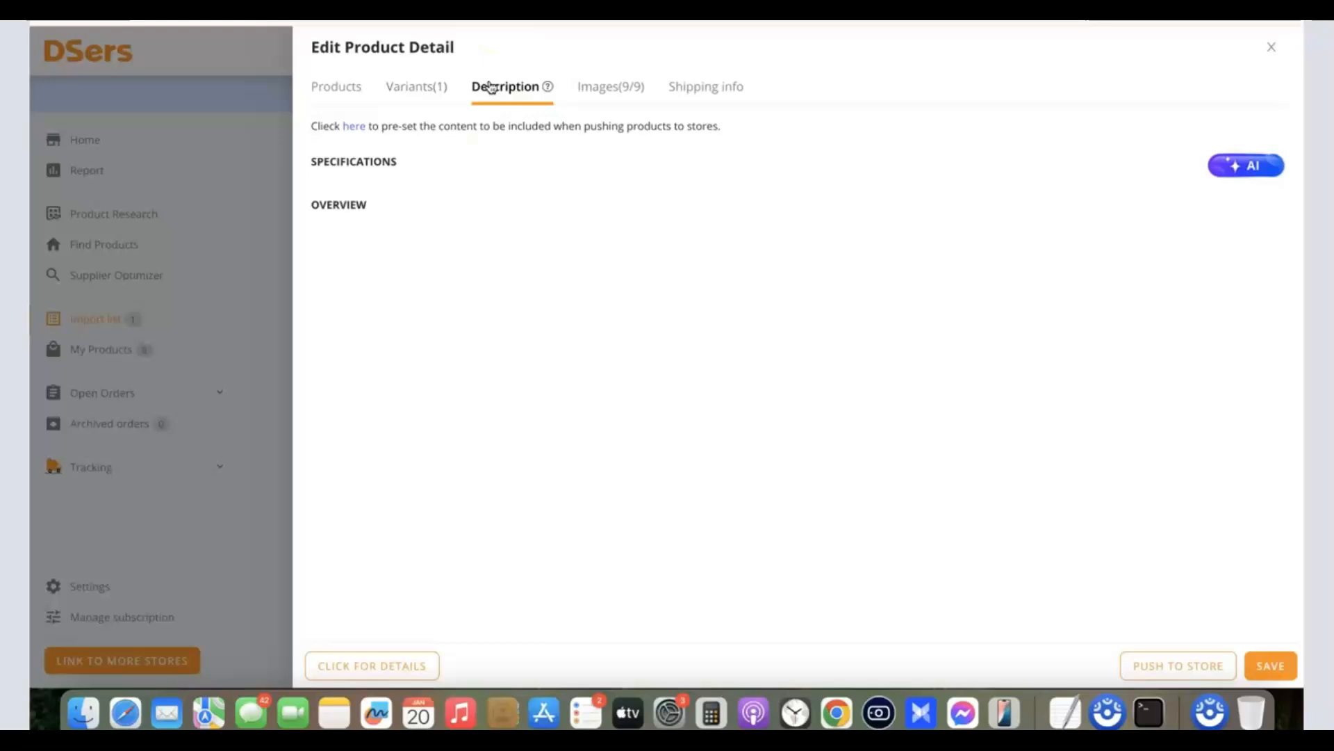
click(551, 187)
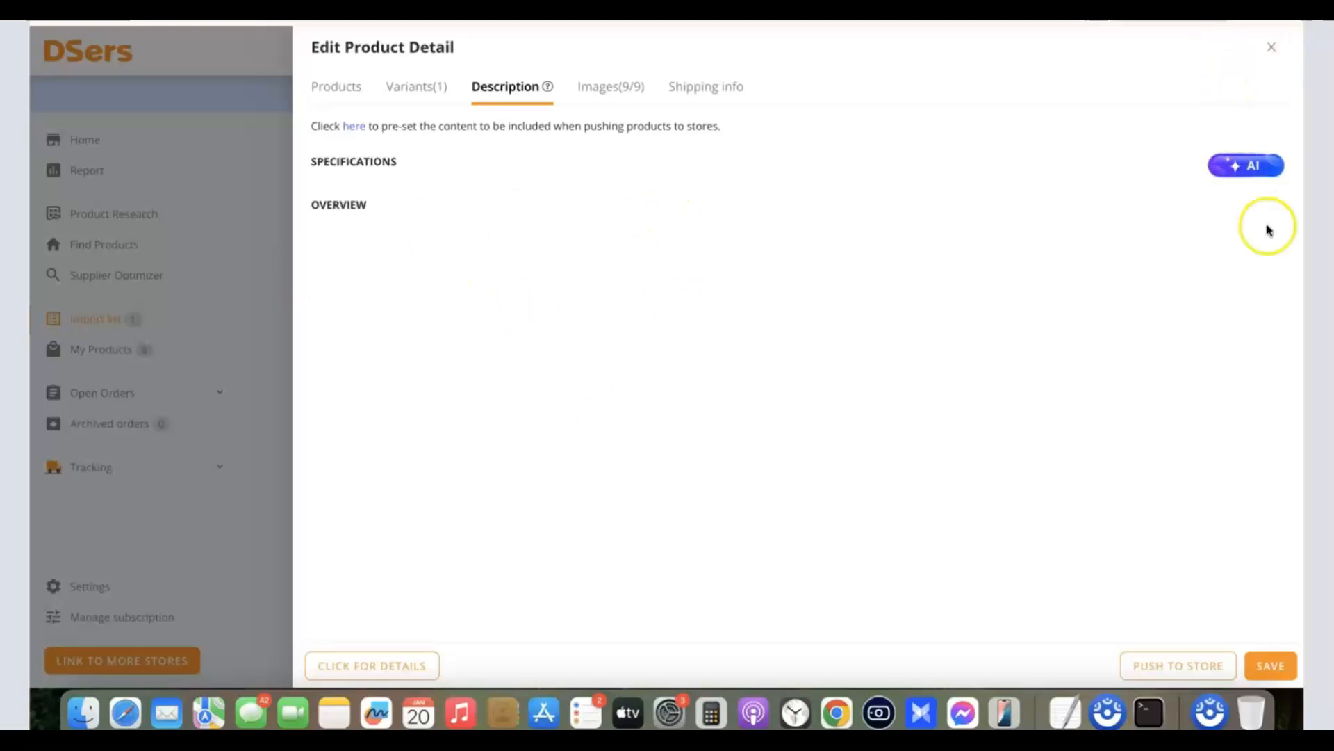
click(1258, 169)
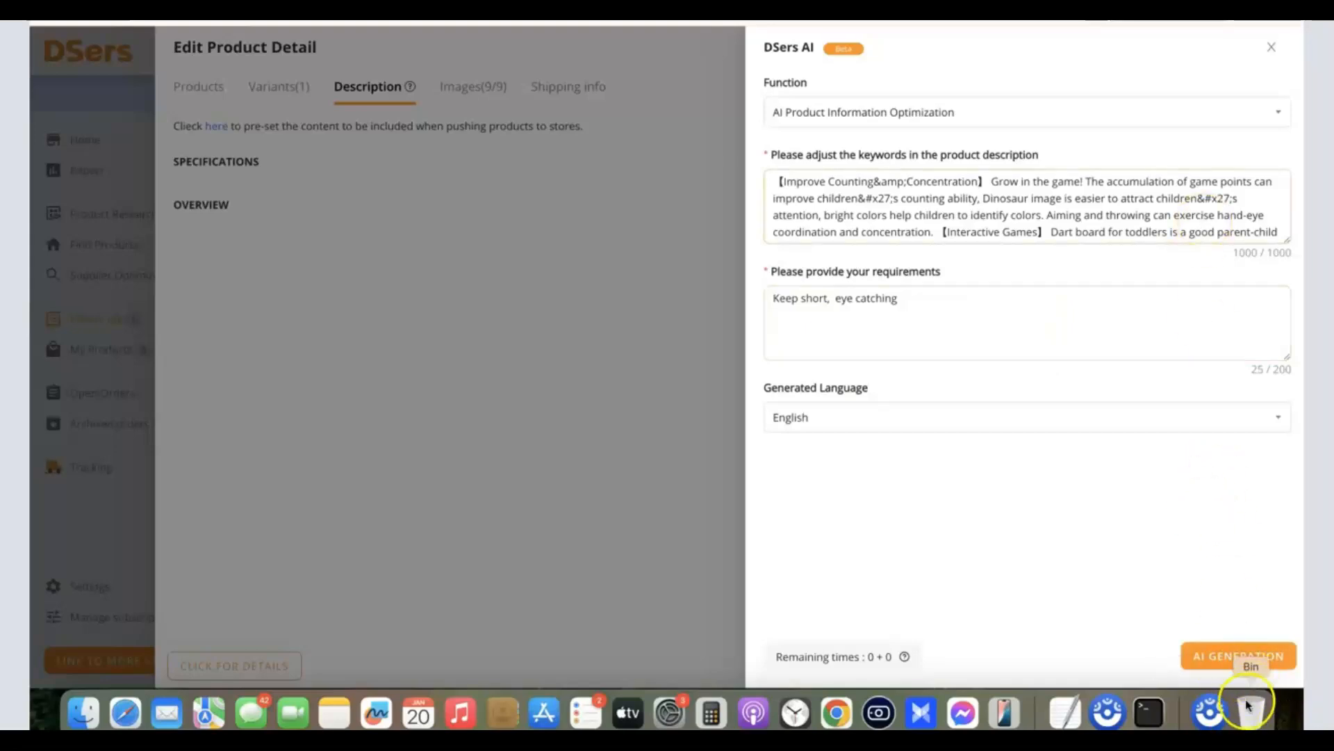
click(1271, 47)
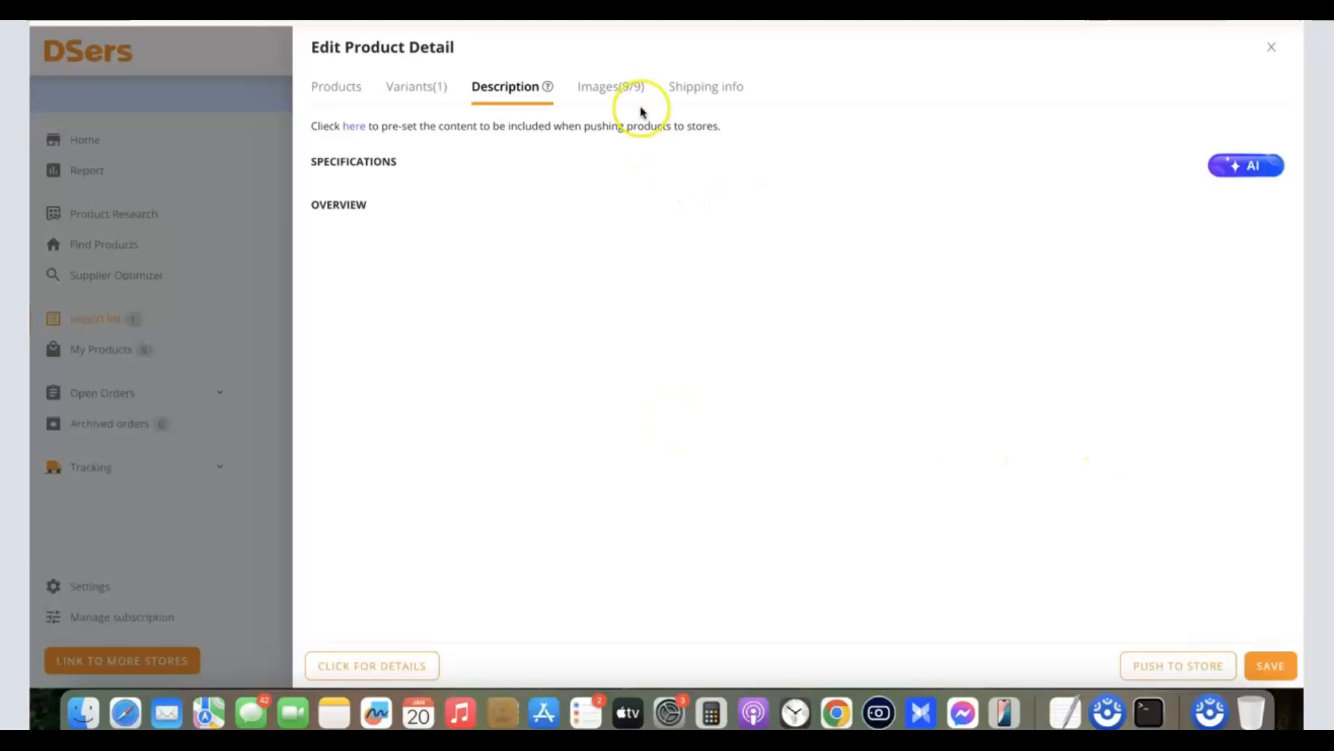
Step: Check the toy's 9/9 images and shipping info, then save the product edits
click(608, 84)
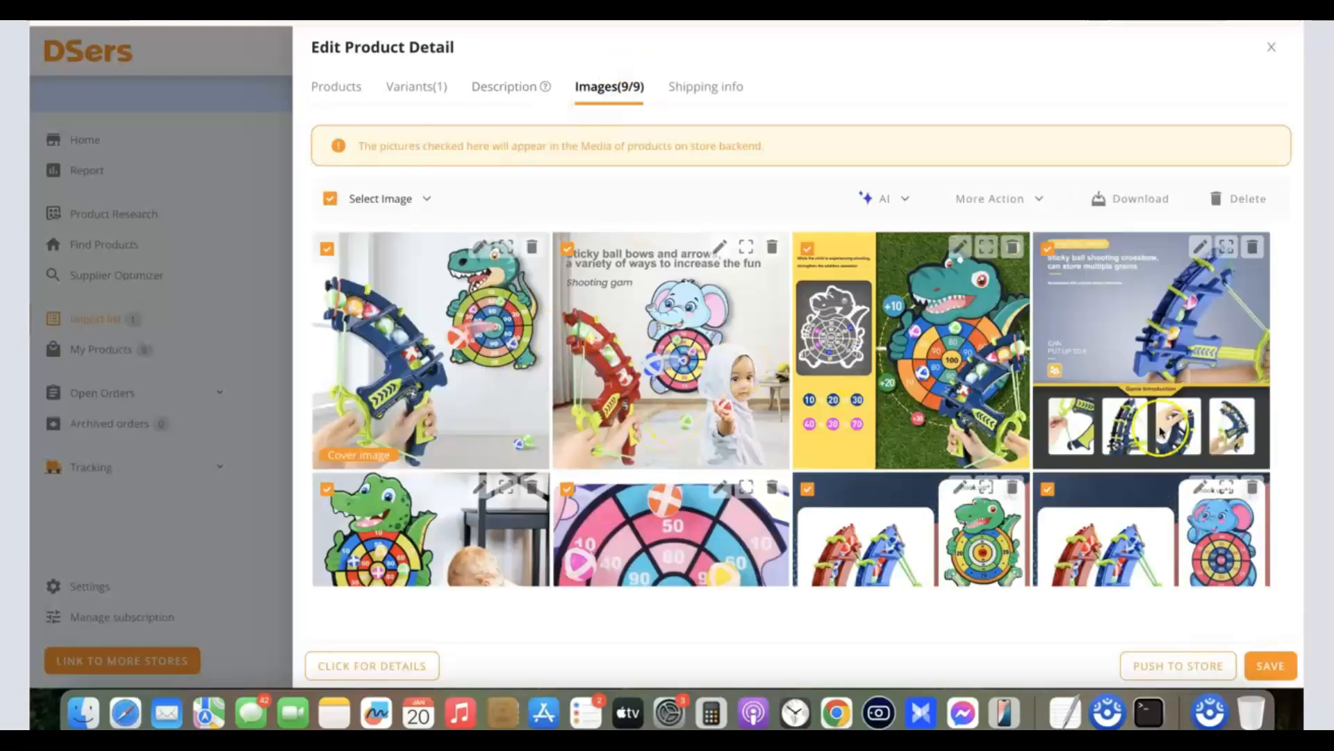
scroll(1056, 334, down, 3)
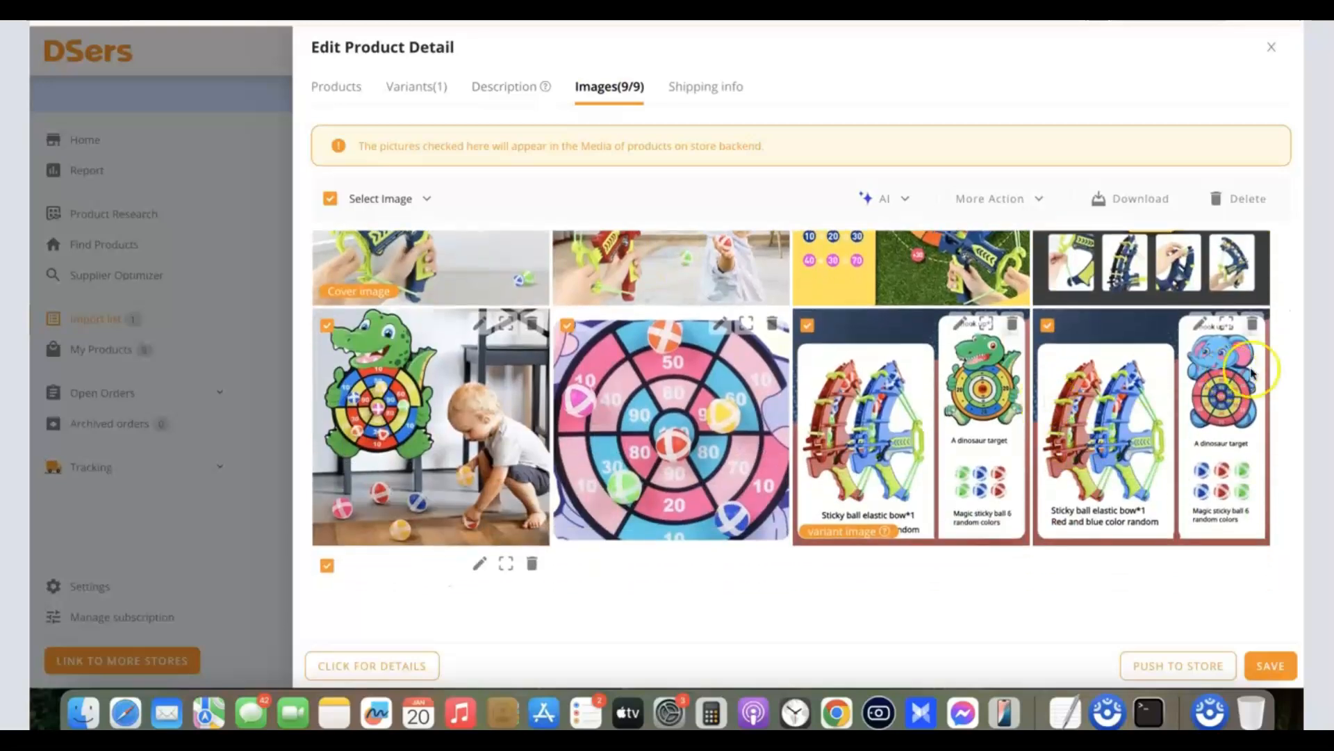
scroll(710, 169, up, 3)
click(706, 88)
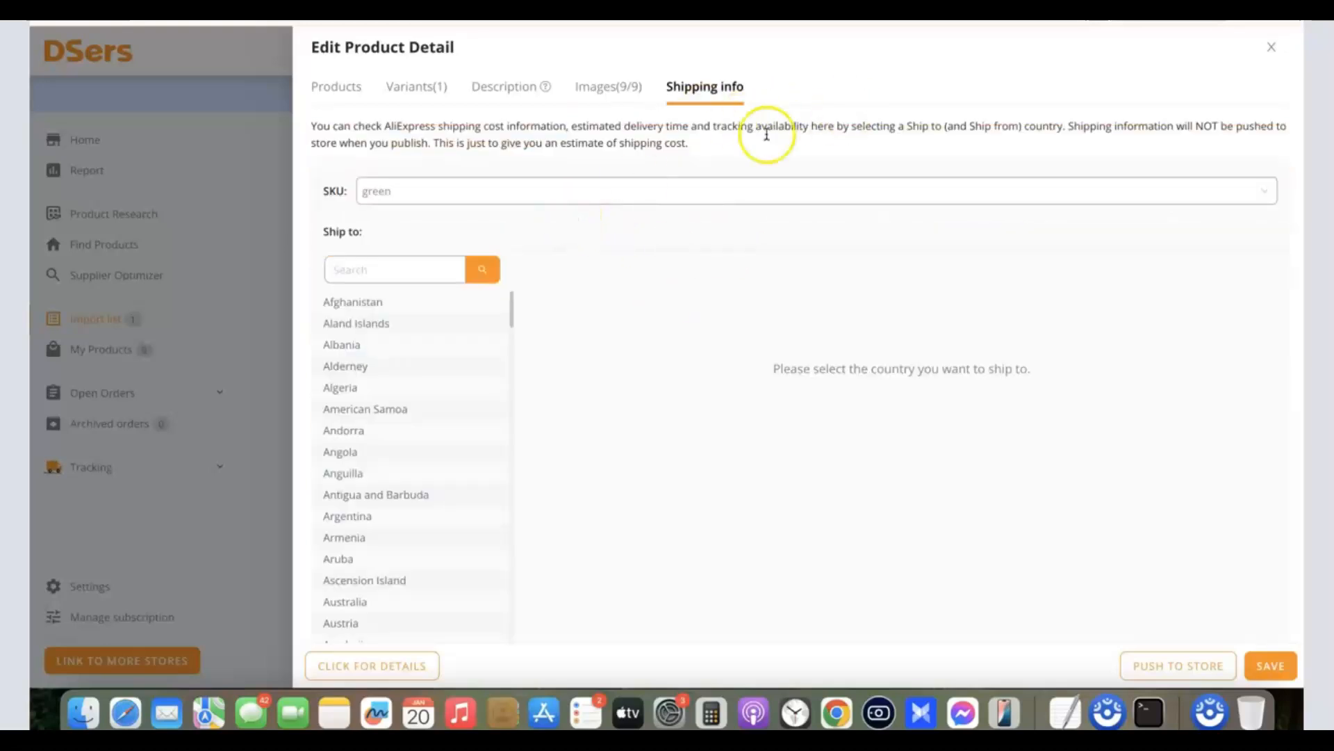
scroll(873, 243, down, 2)
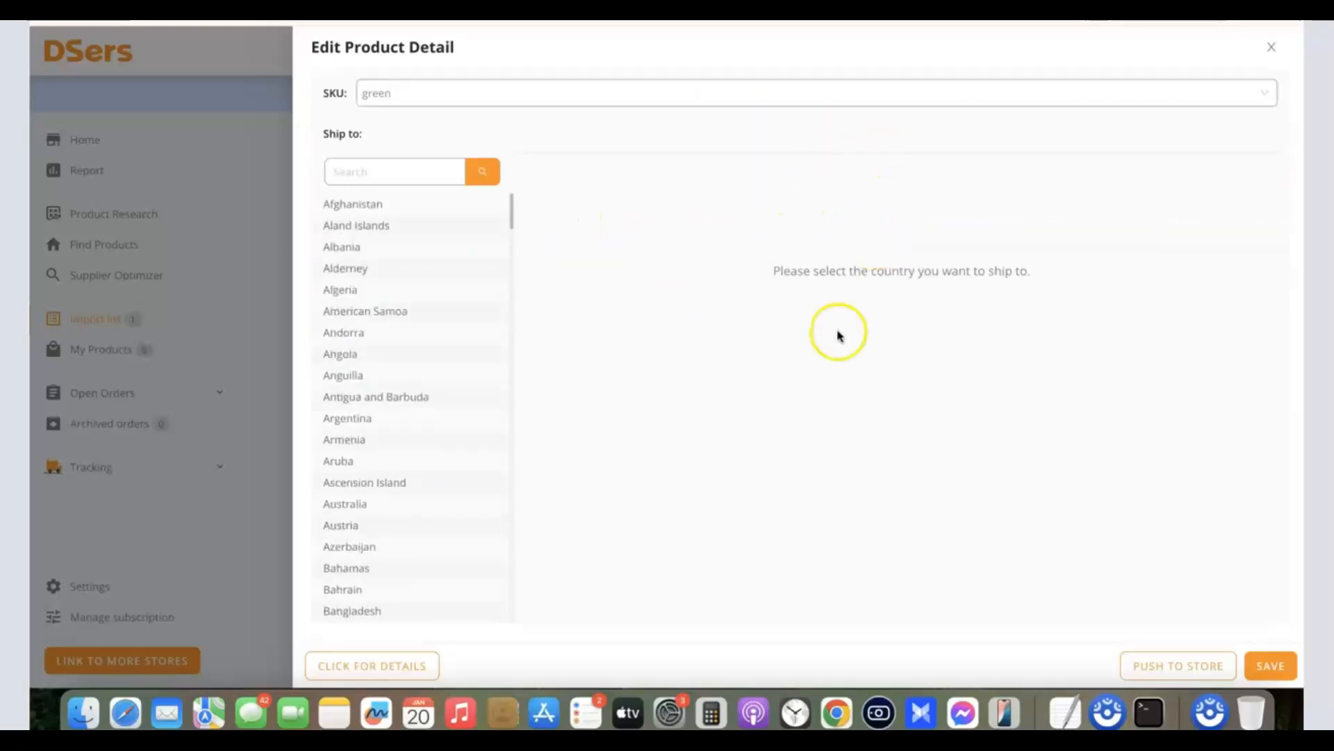
scroll(834, 341, up, 2)
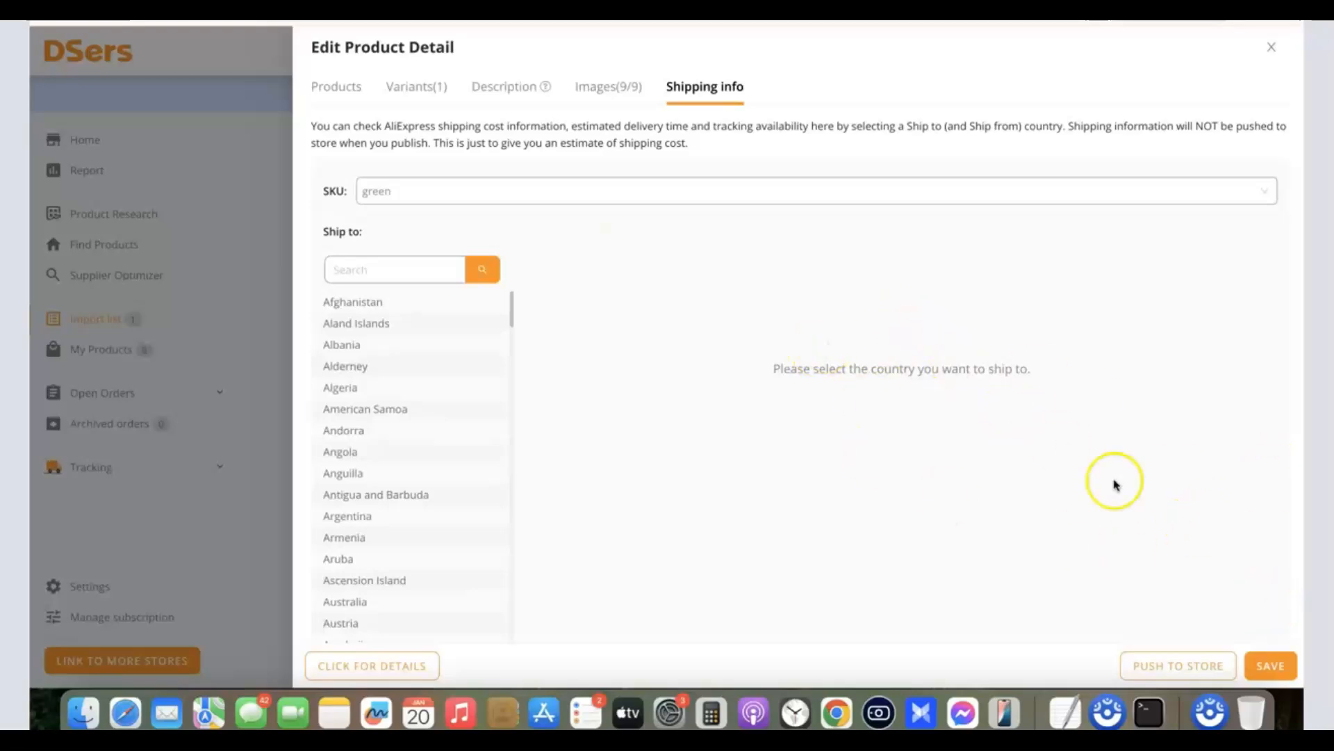
click(1269, 666)
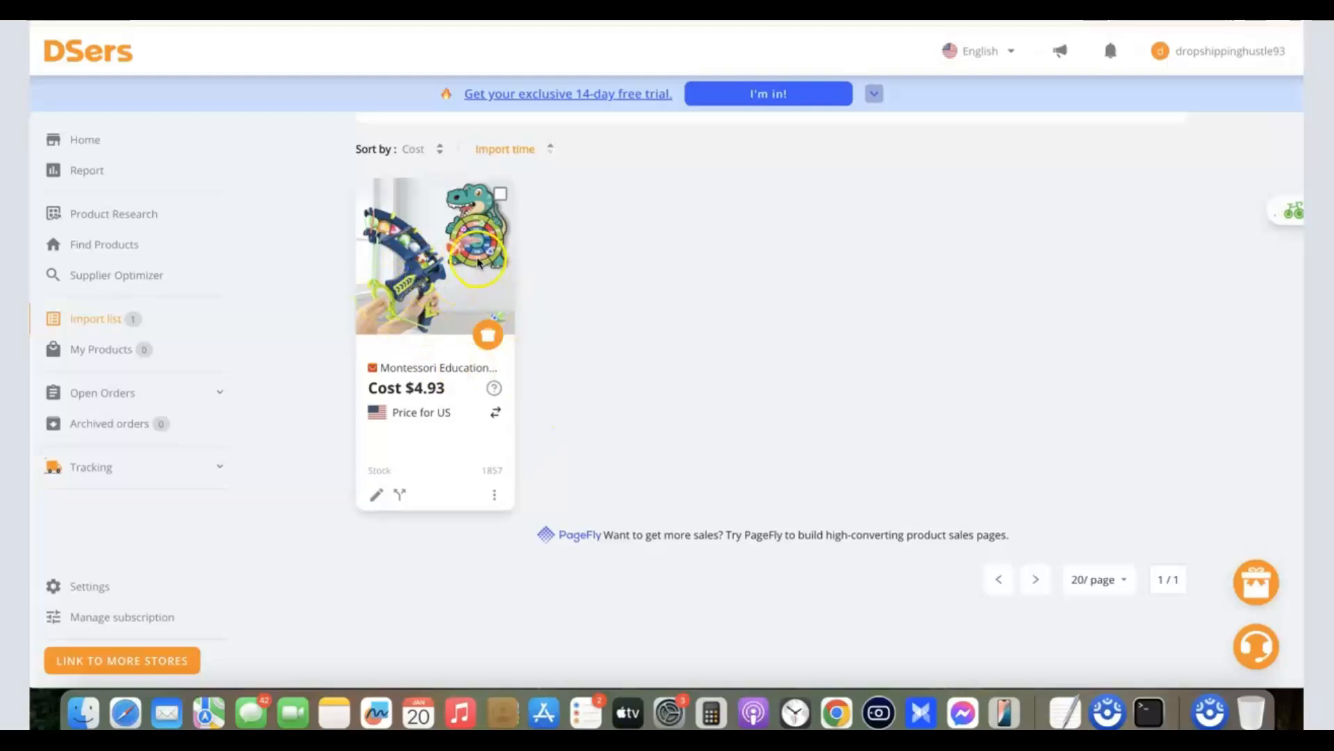
Step: Push the Montessori toy to the Shopify store at $4.93 with free shipping
click(488, 332)
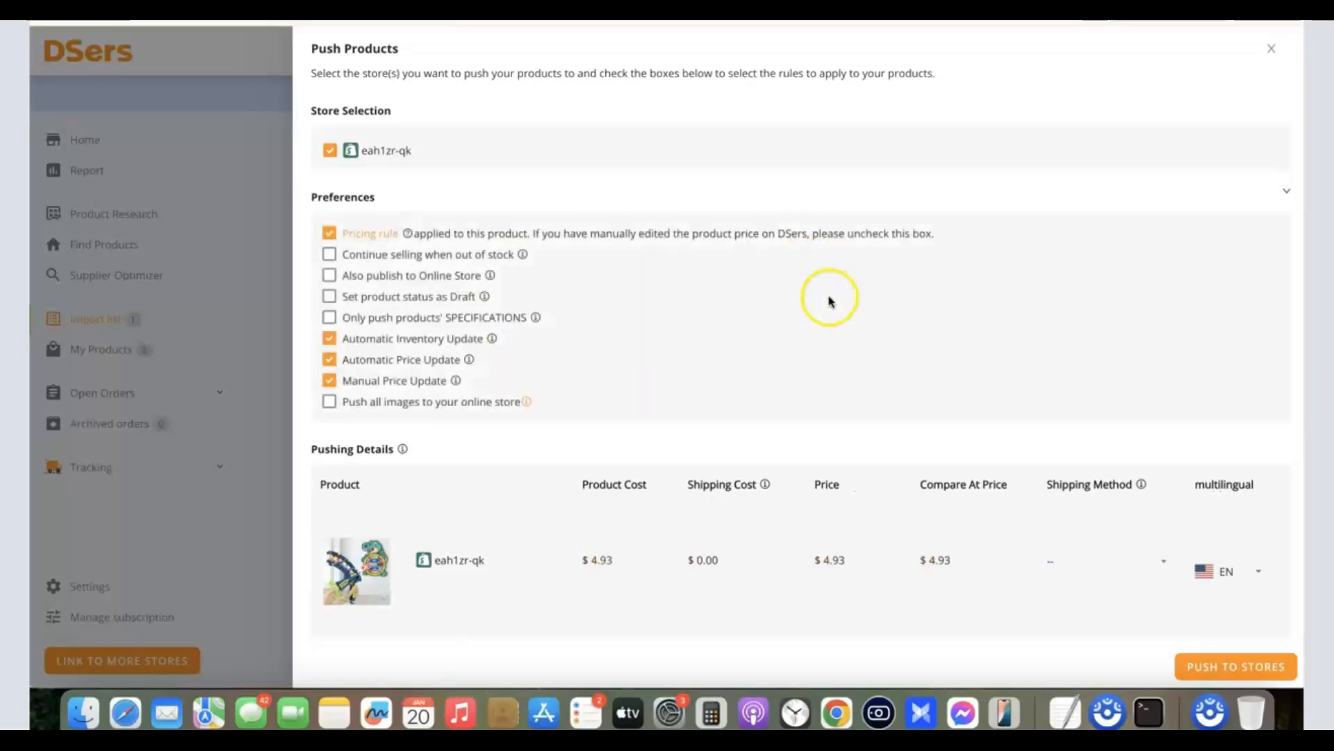
scroll(889, 367, down, 1)
scroll(889, 367, down, 2)
click(1224, 667)
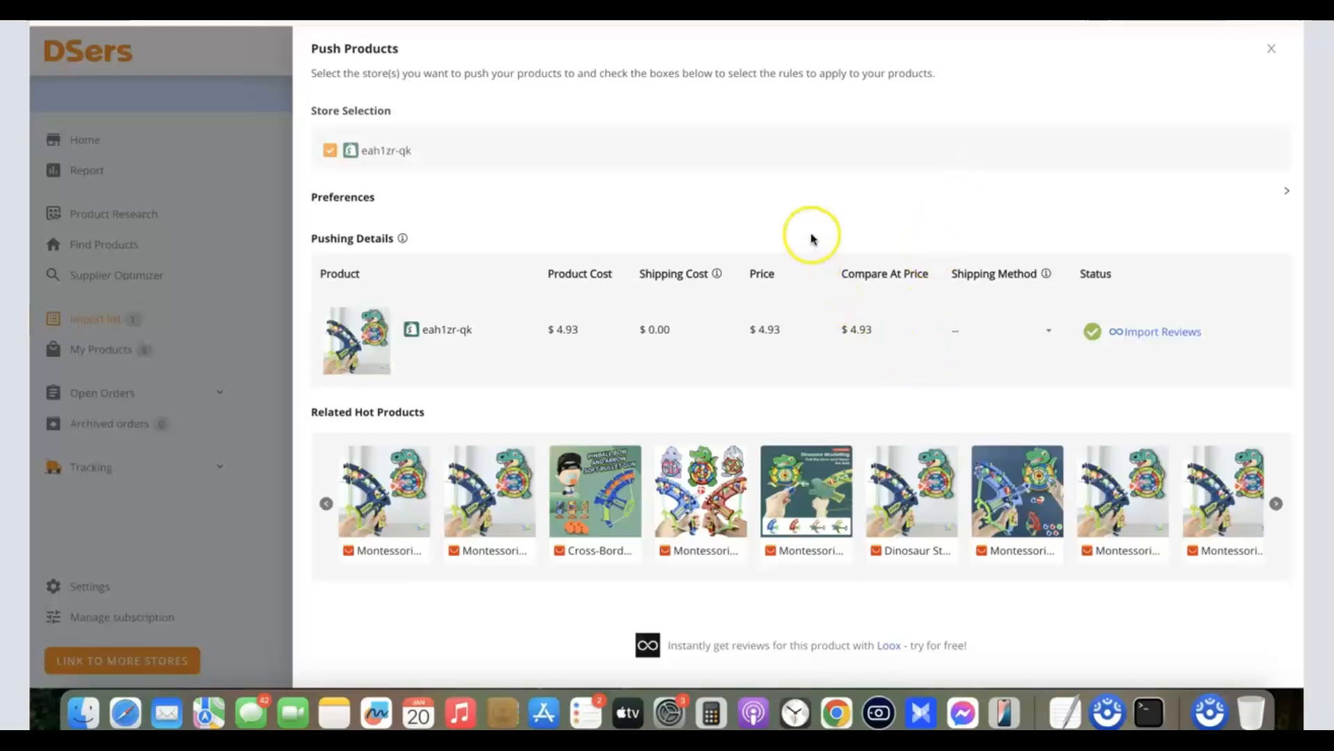
Step: Check the push result and start importing reviews for the pushed toy
mouse_move(835, 560)
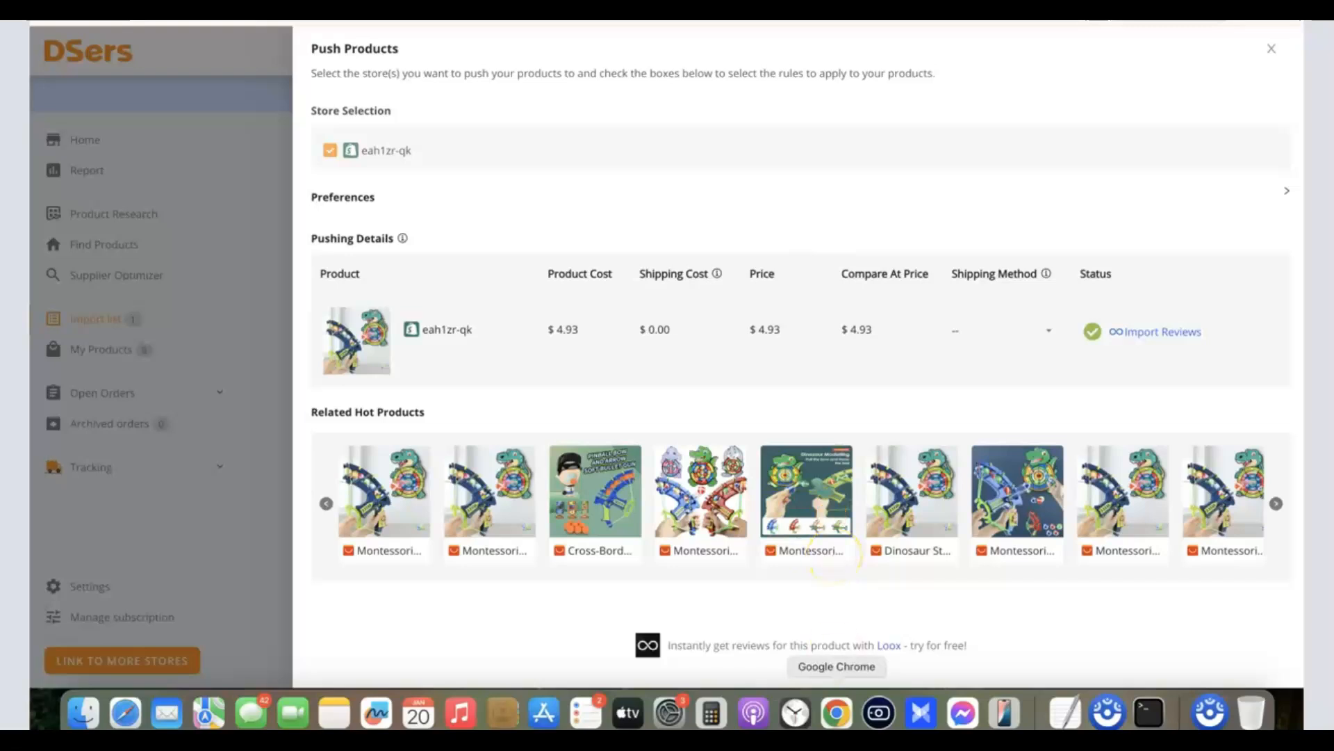
scroll(820, 627, up, 3)
scroll(818, 627, down, 2)
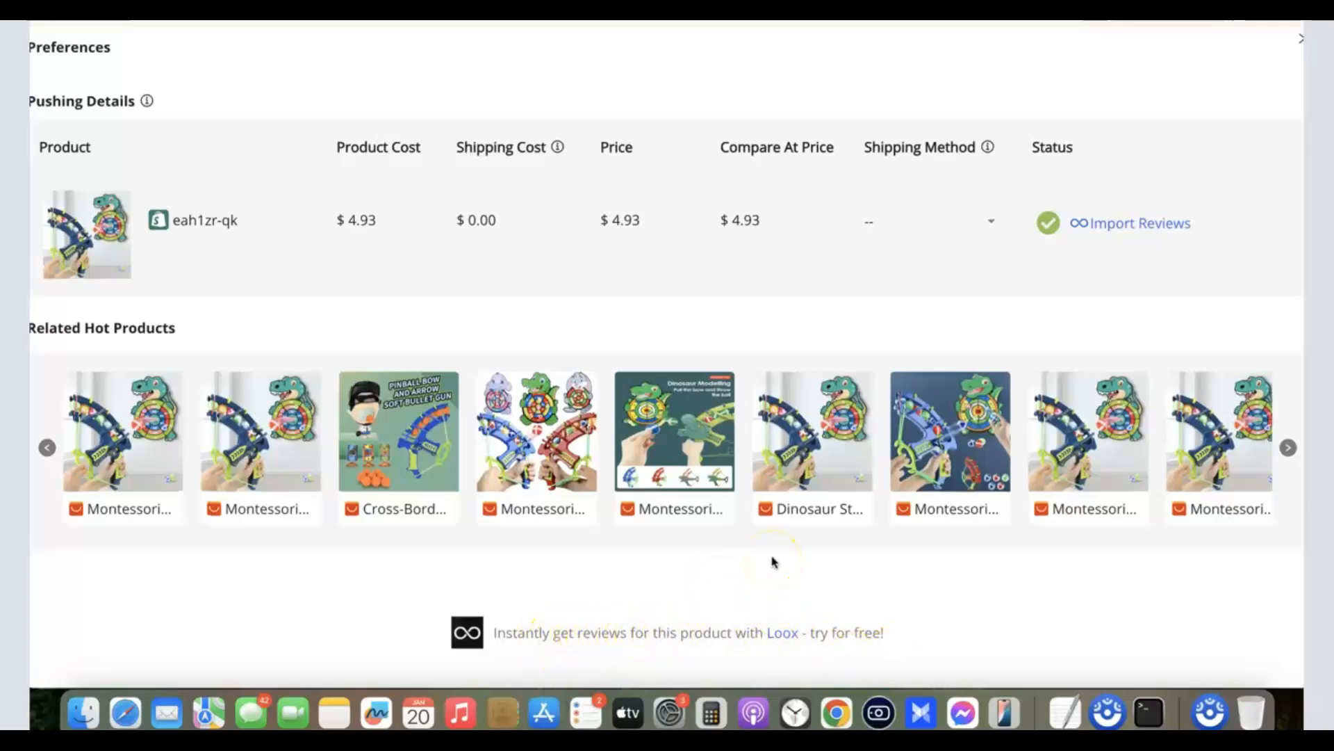
scroll(808, 593, down, 3)
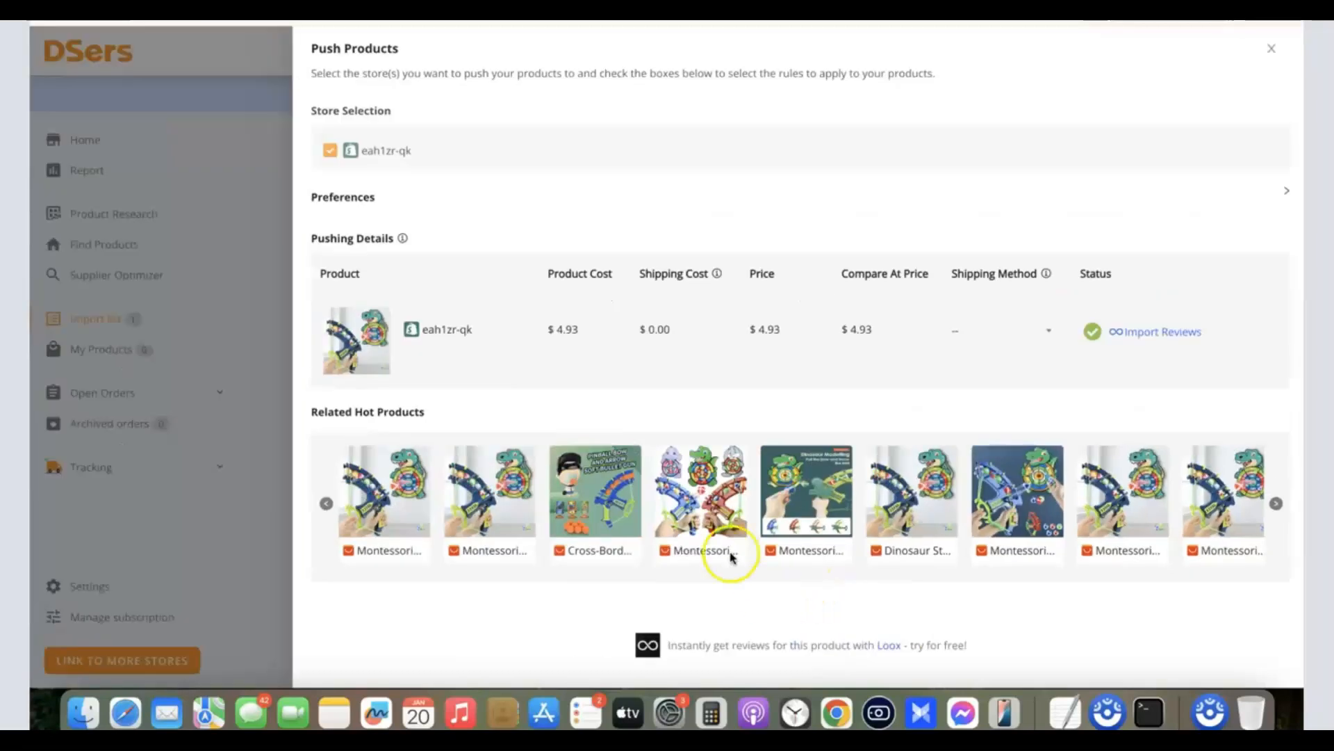
click(1152, 334)
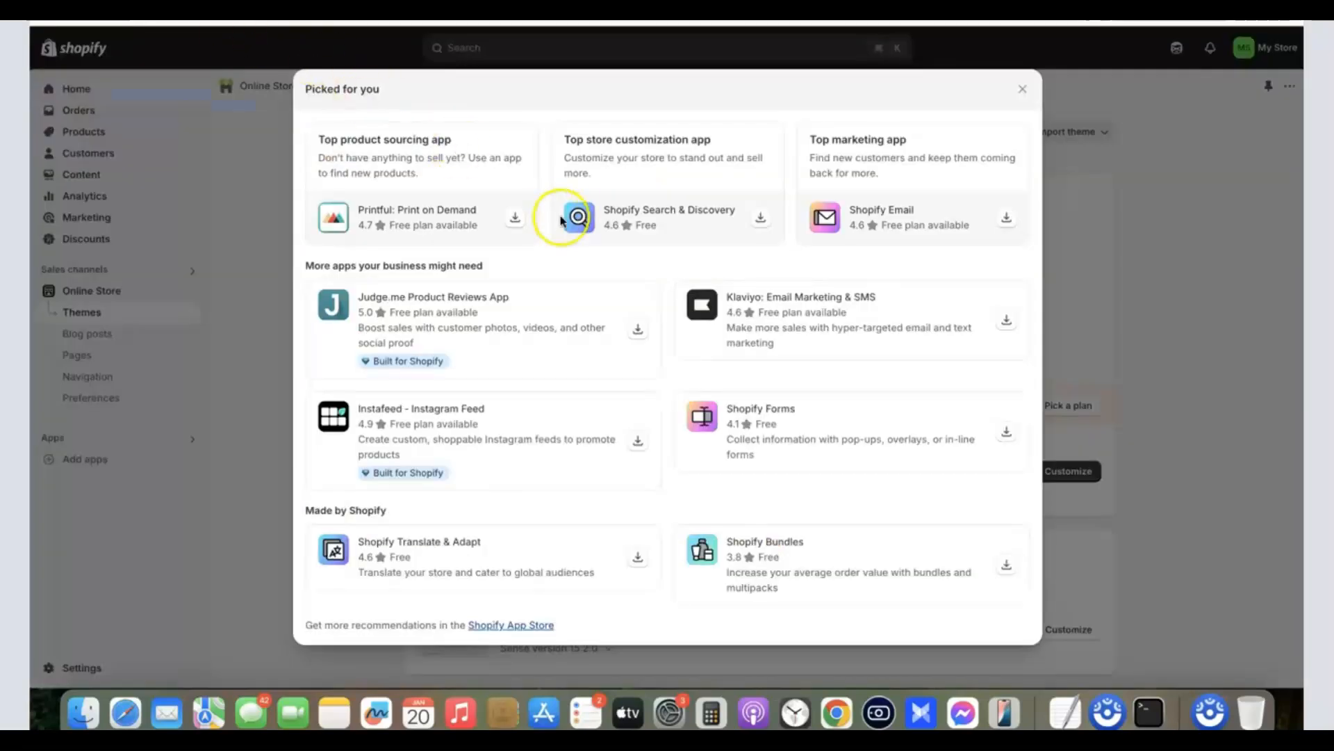
Step: Dismiss the recommended apps popup and preview the toy on the online store from Products
click(1022, 89)
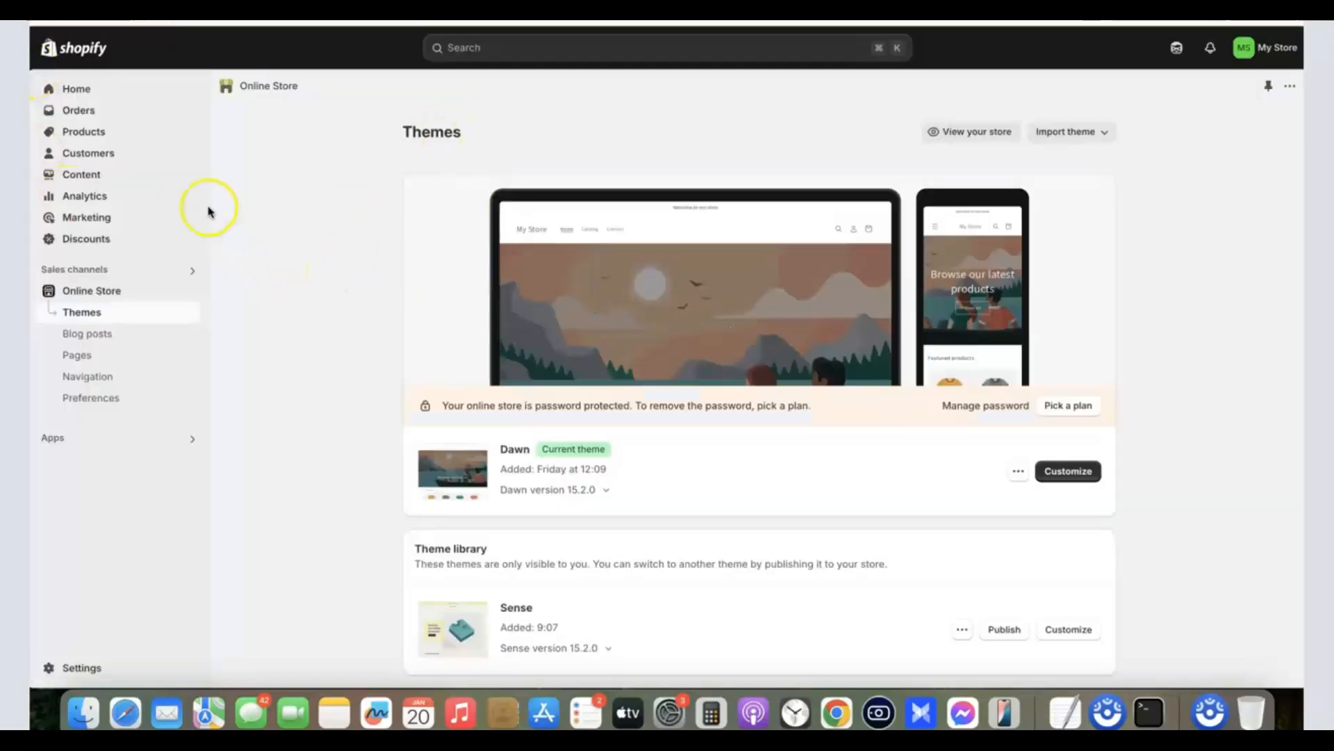
click(63, 130)
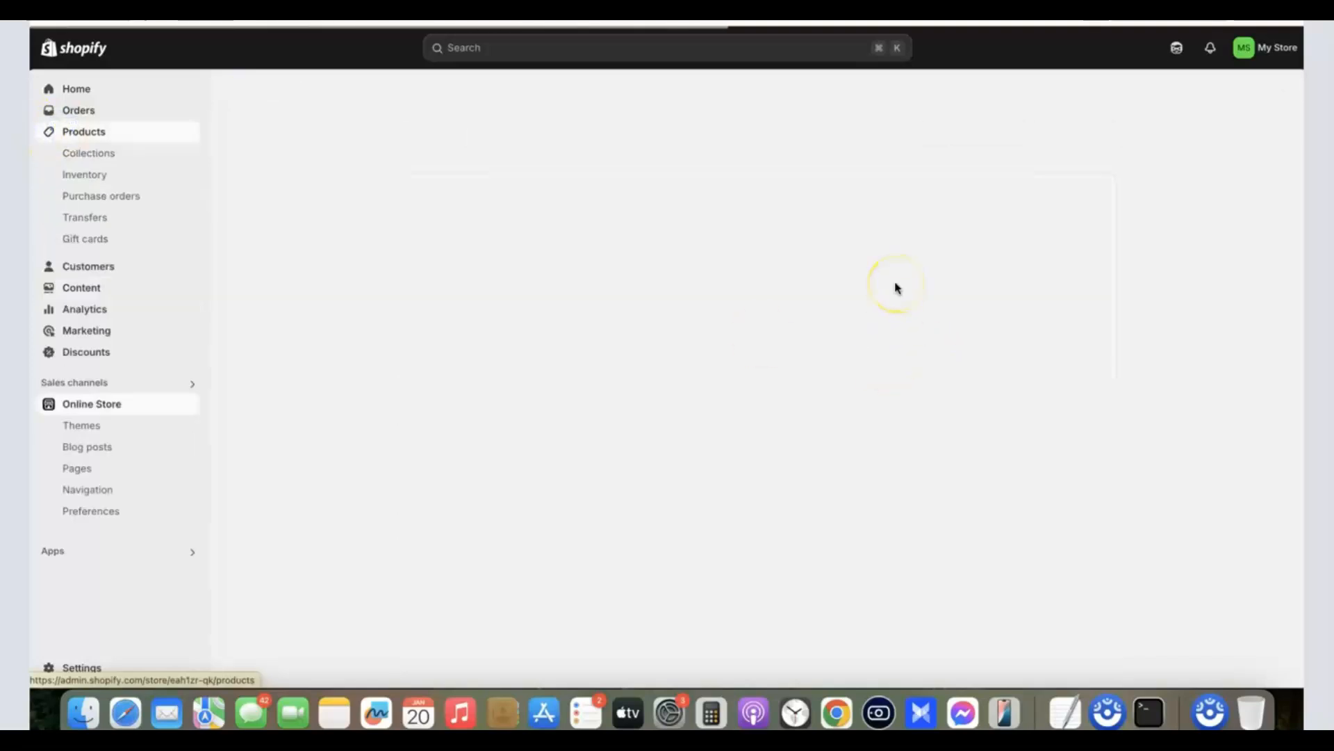
click(567, 211)
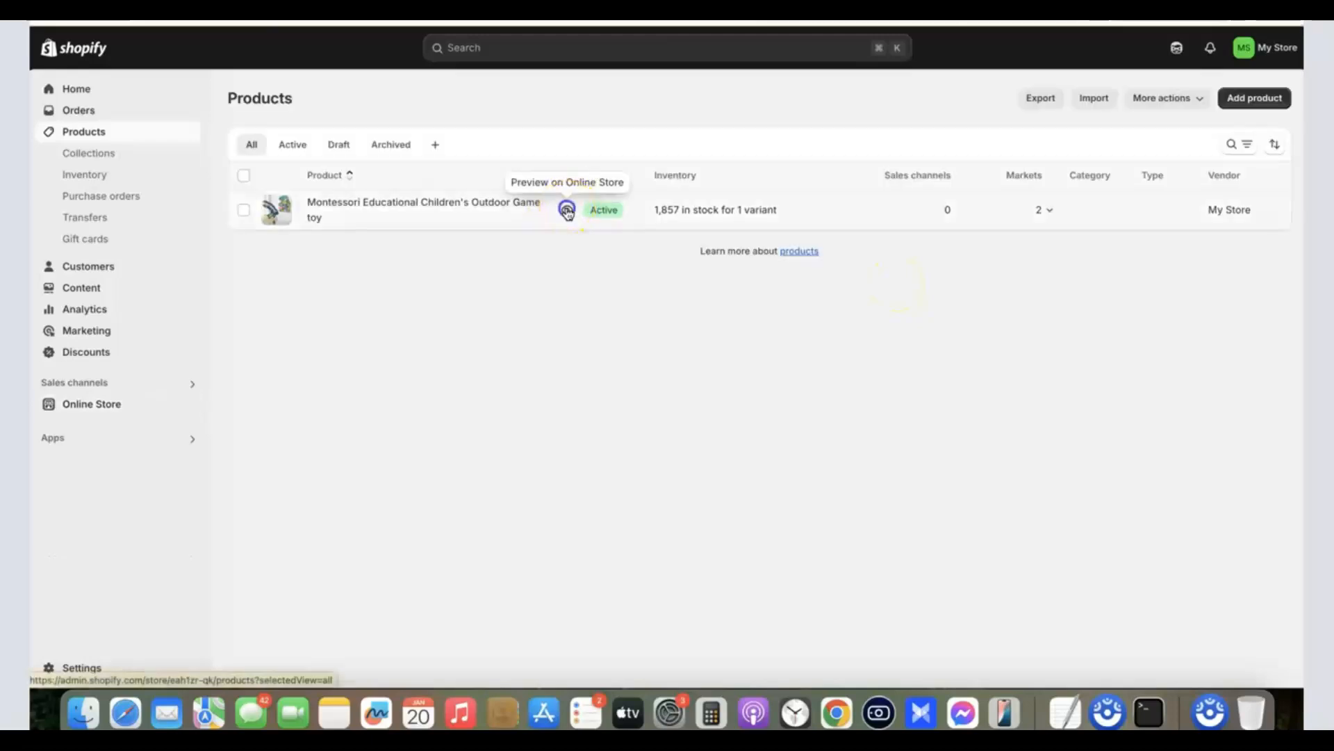
click(568, 211)
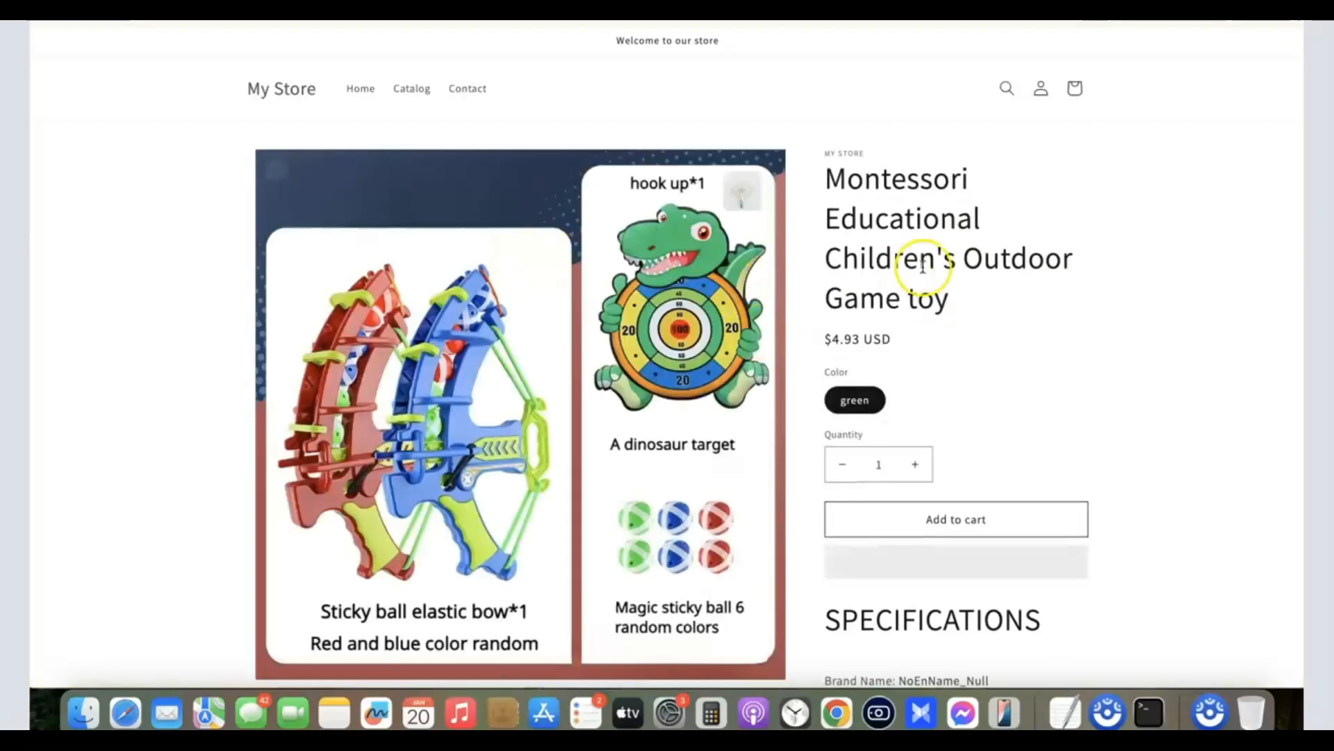
Step: Scroll through the toy's live store page, then return to the admin Products list
scroll(923, 267, down, 10)
scroll(923, 272, down, 10)
scroll(923, 320, up, 15)
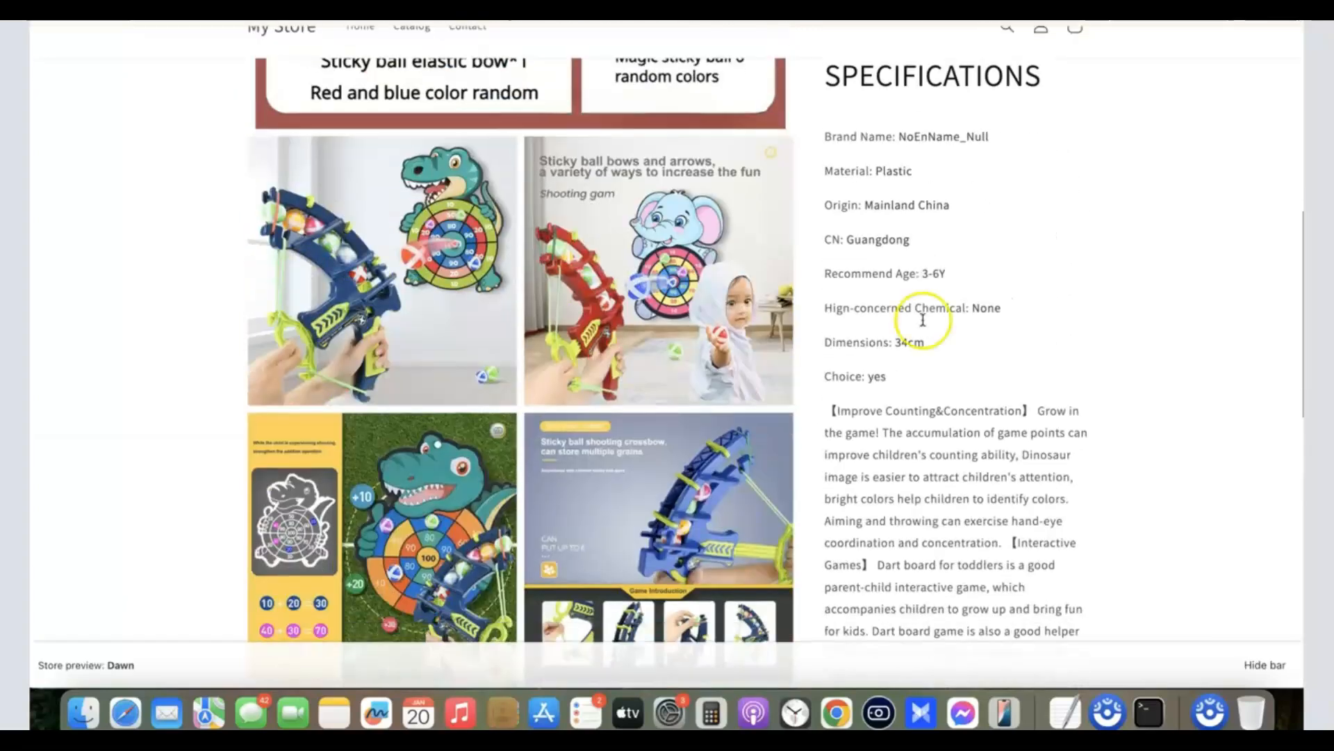
scroll(1007, 387, down, 10)
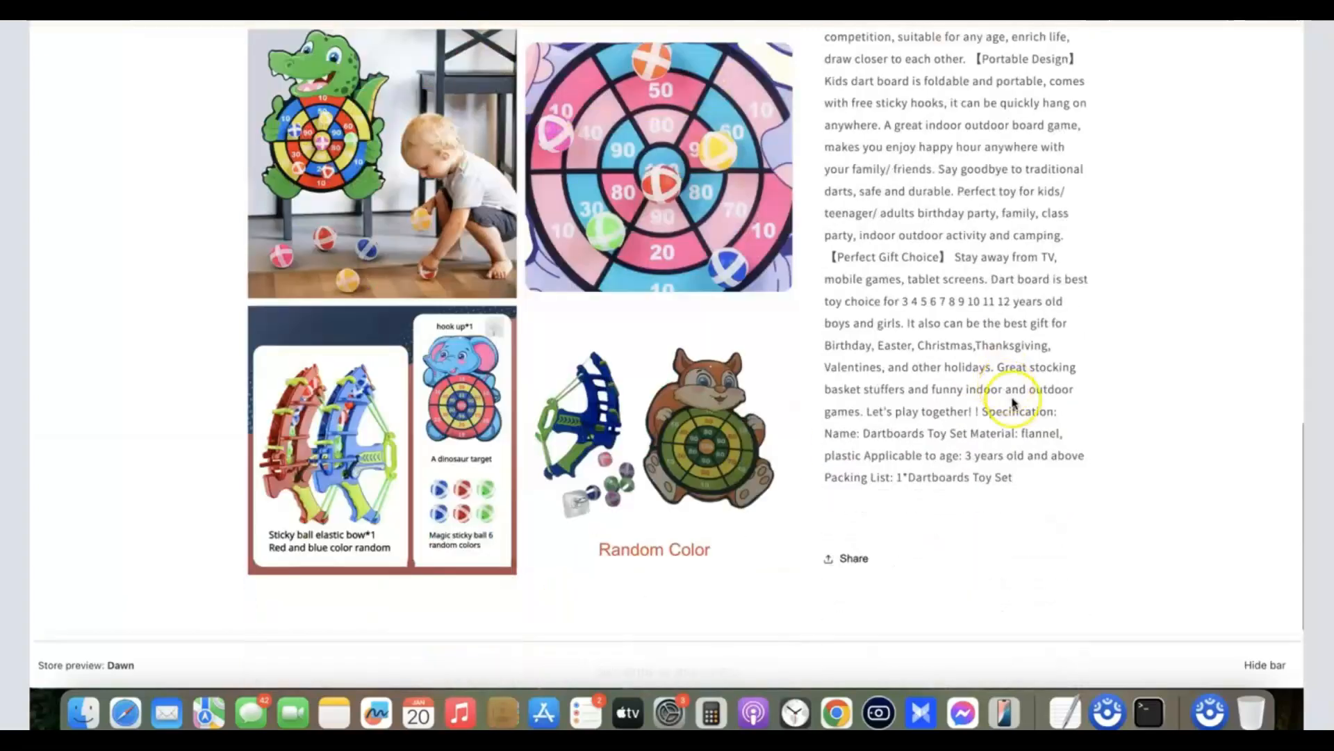
scroll(1020, 372, down, 3)
scroll(1027, 342, up, 1)
scroll(947, 310, up, 4)
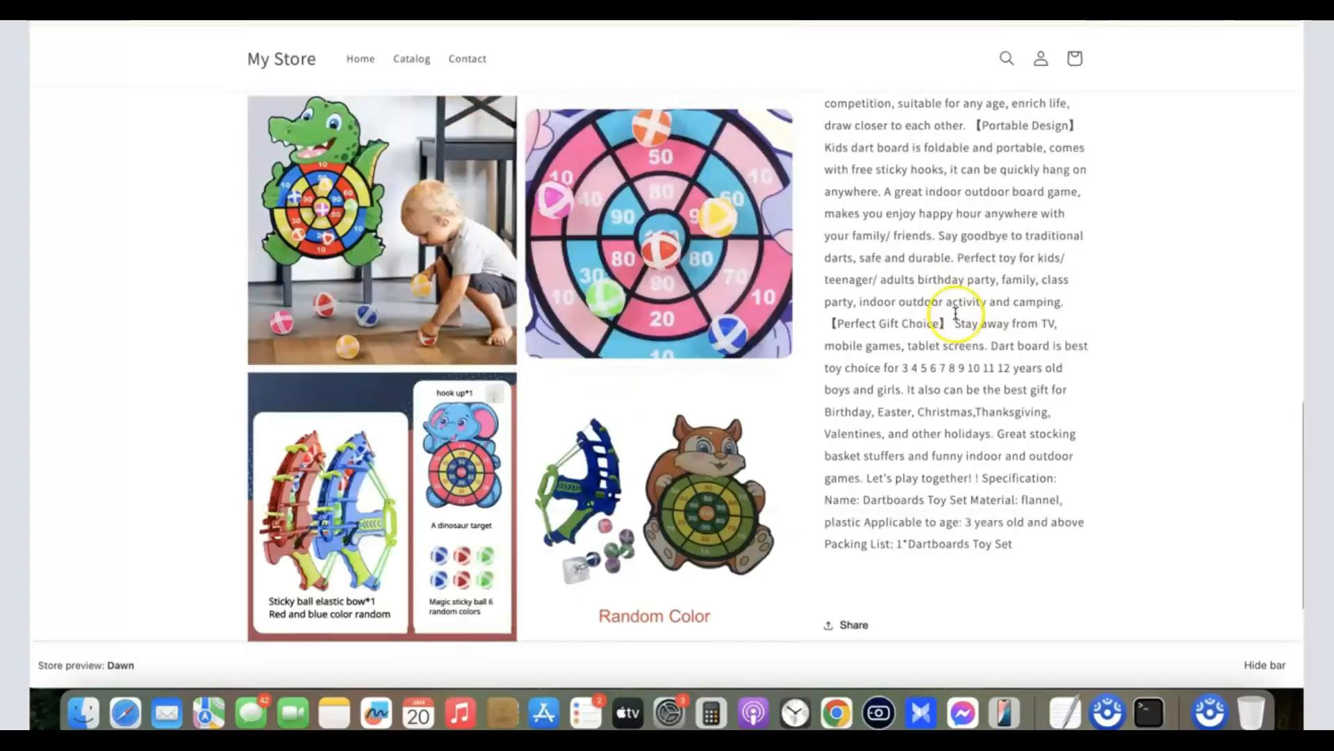
scroll(956, 314, up, 15)
click(313, 11)
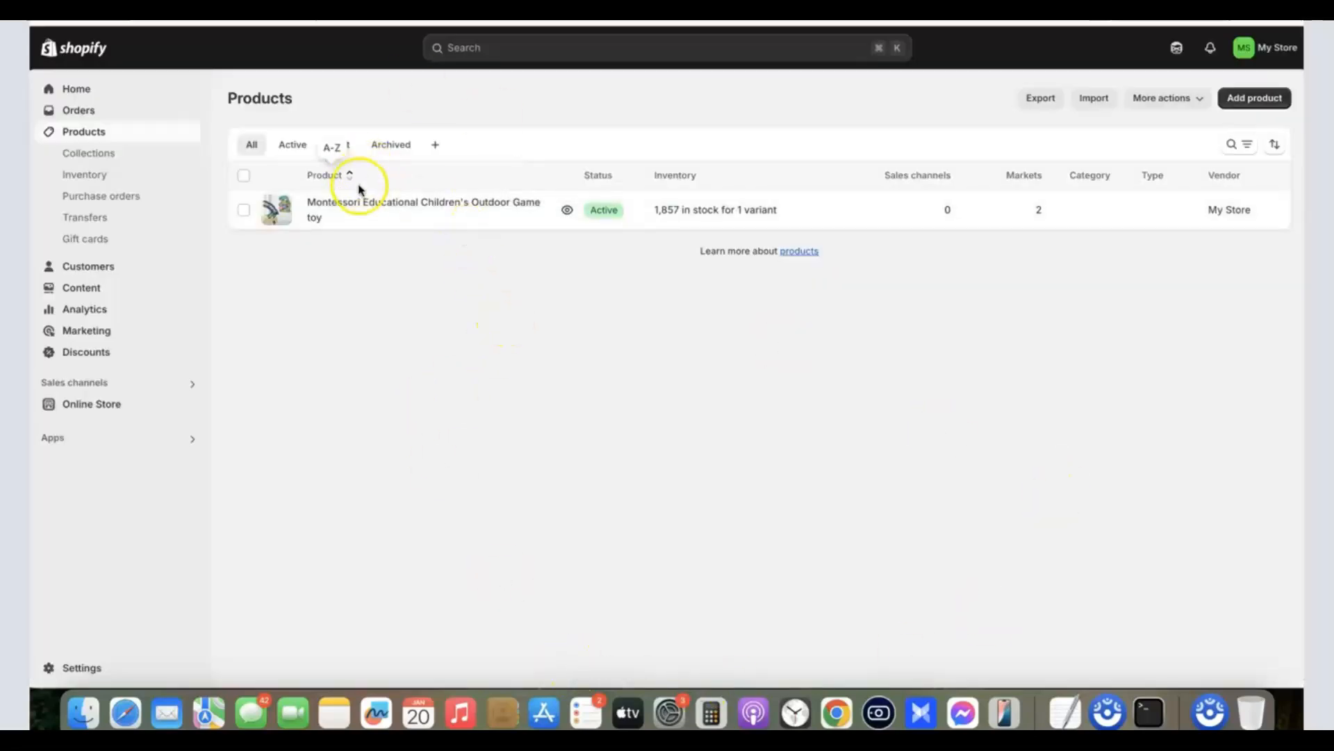
Step: Open the Montessori Educational Children's Outdoor Game page and review its photos, description and green $4.93 variant
click(441, 198)
scroll(626, 324, down, 10)
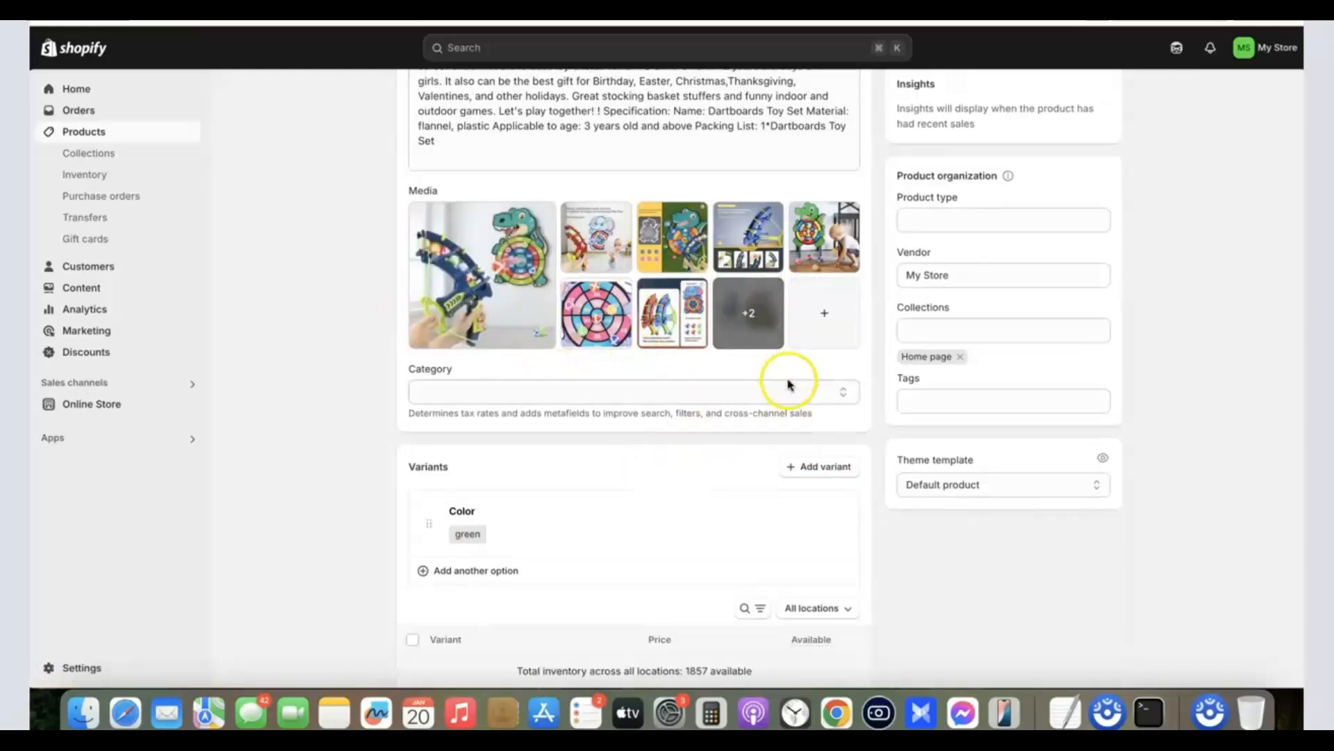
scroll(634, 431, down, 5)
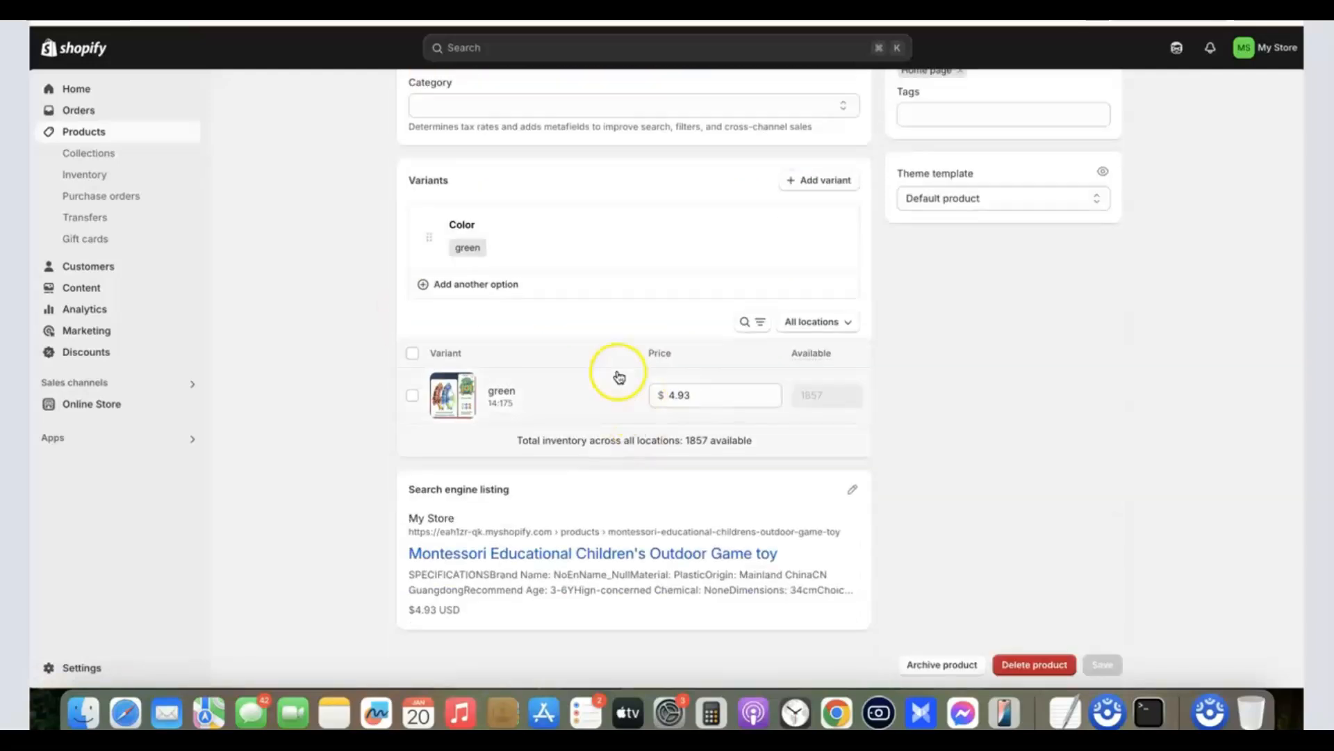
scroll(618, 378, up, 10)
scroll(623, 378, up, 5)
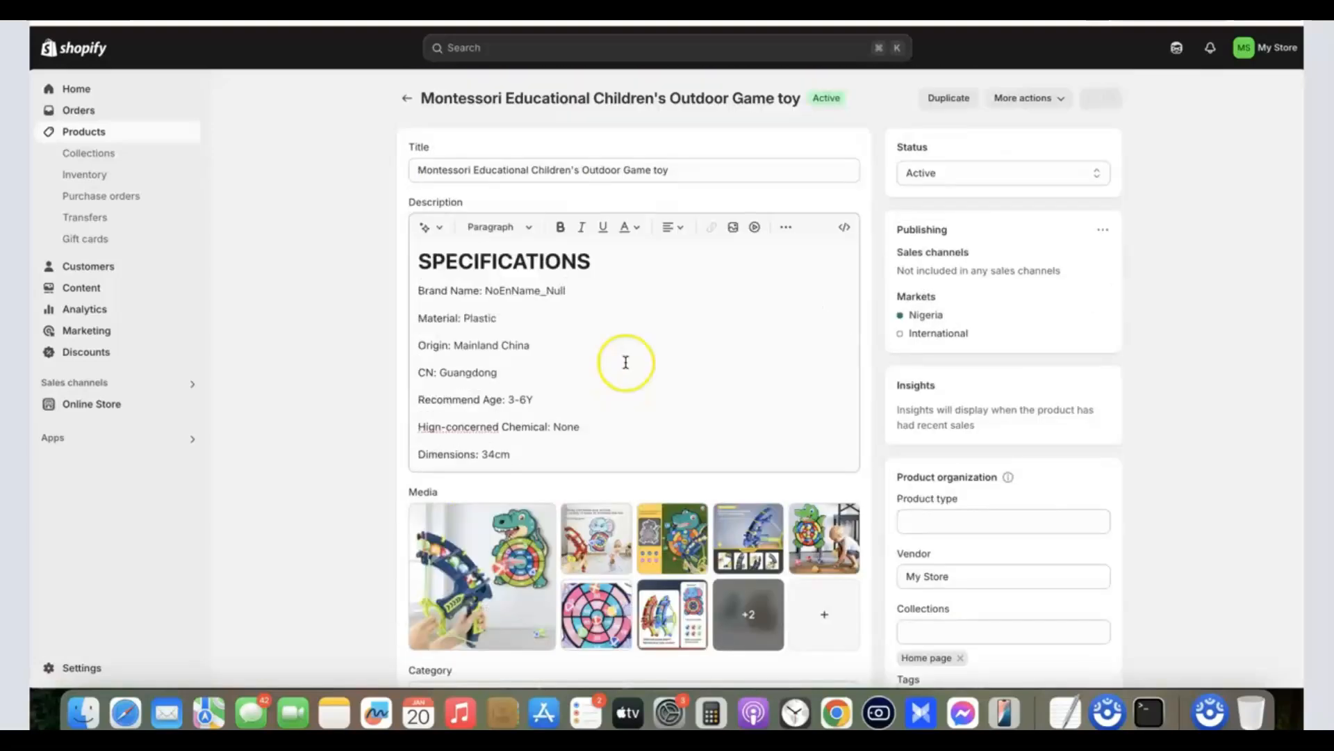